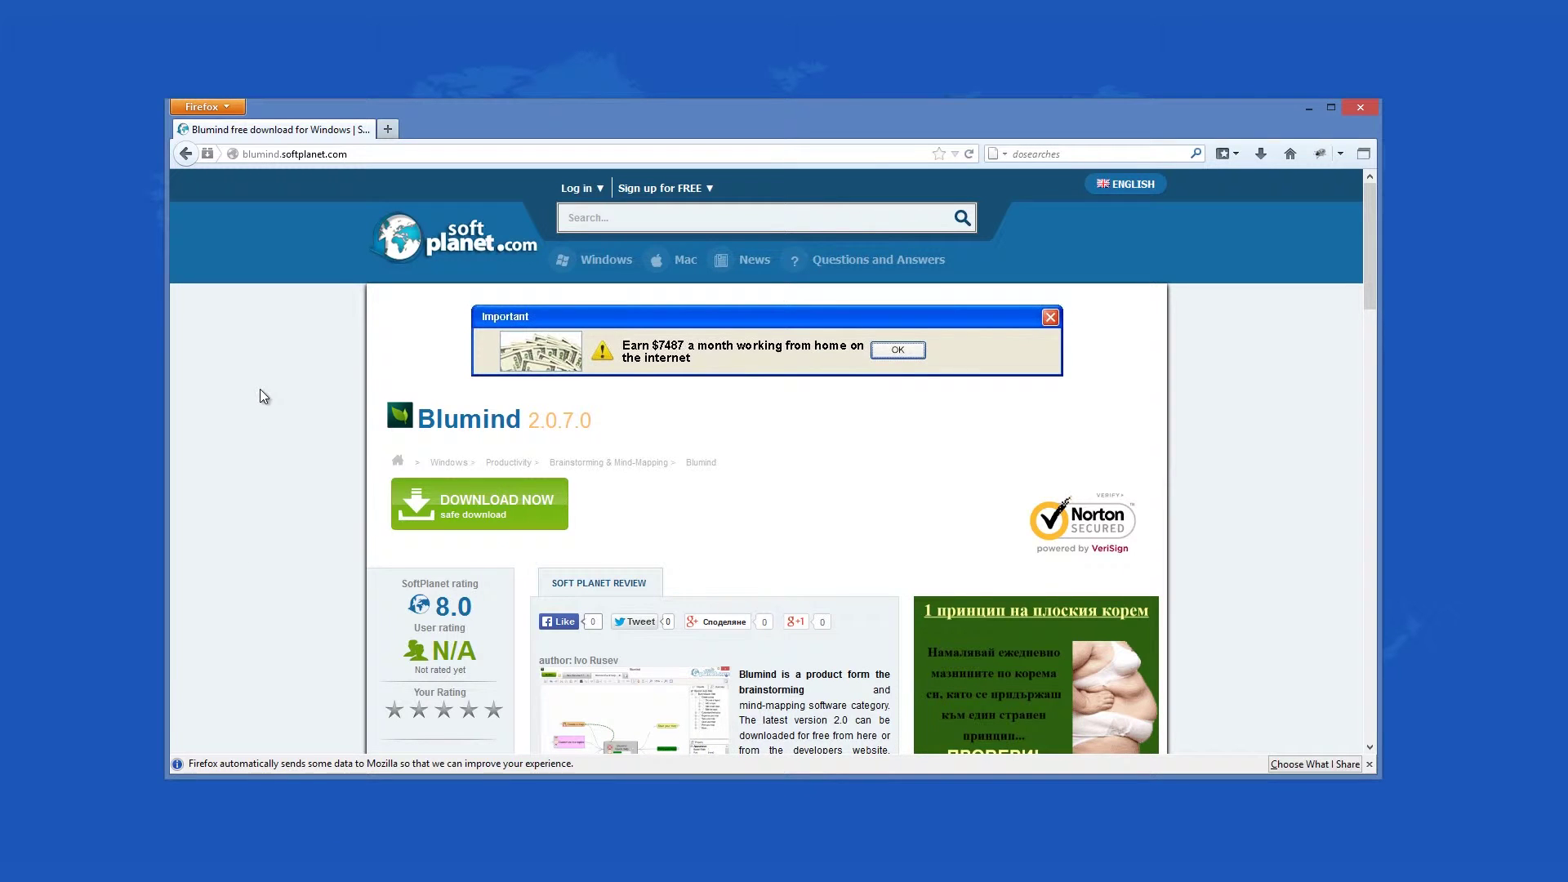
View the enlarged Blumind screenshot on SoftPlanet, then start the Blumind 2.0.7.0 download.
scroll(260, 387, "down", 7)
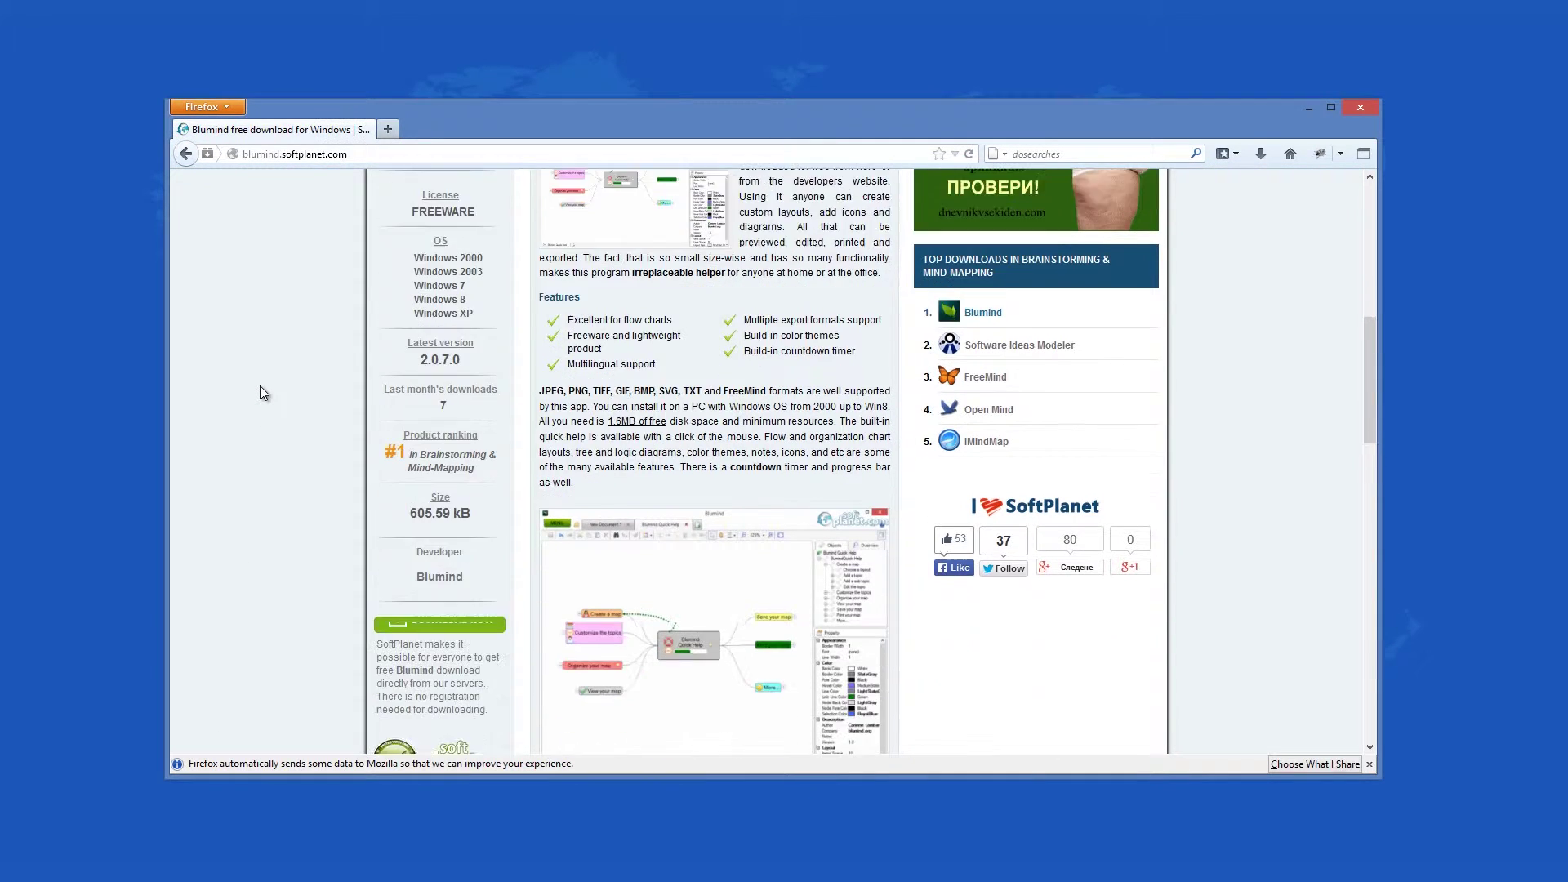
scroll(260, 385, "down", 2)
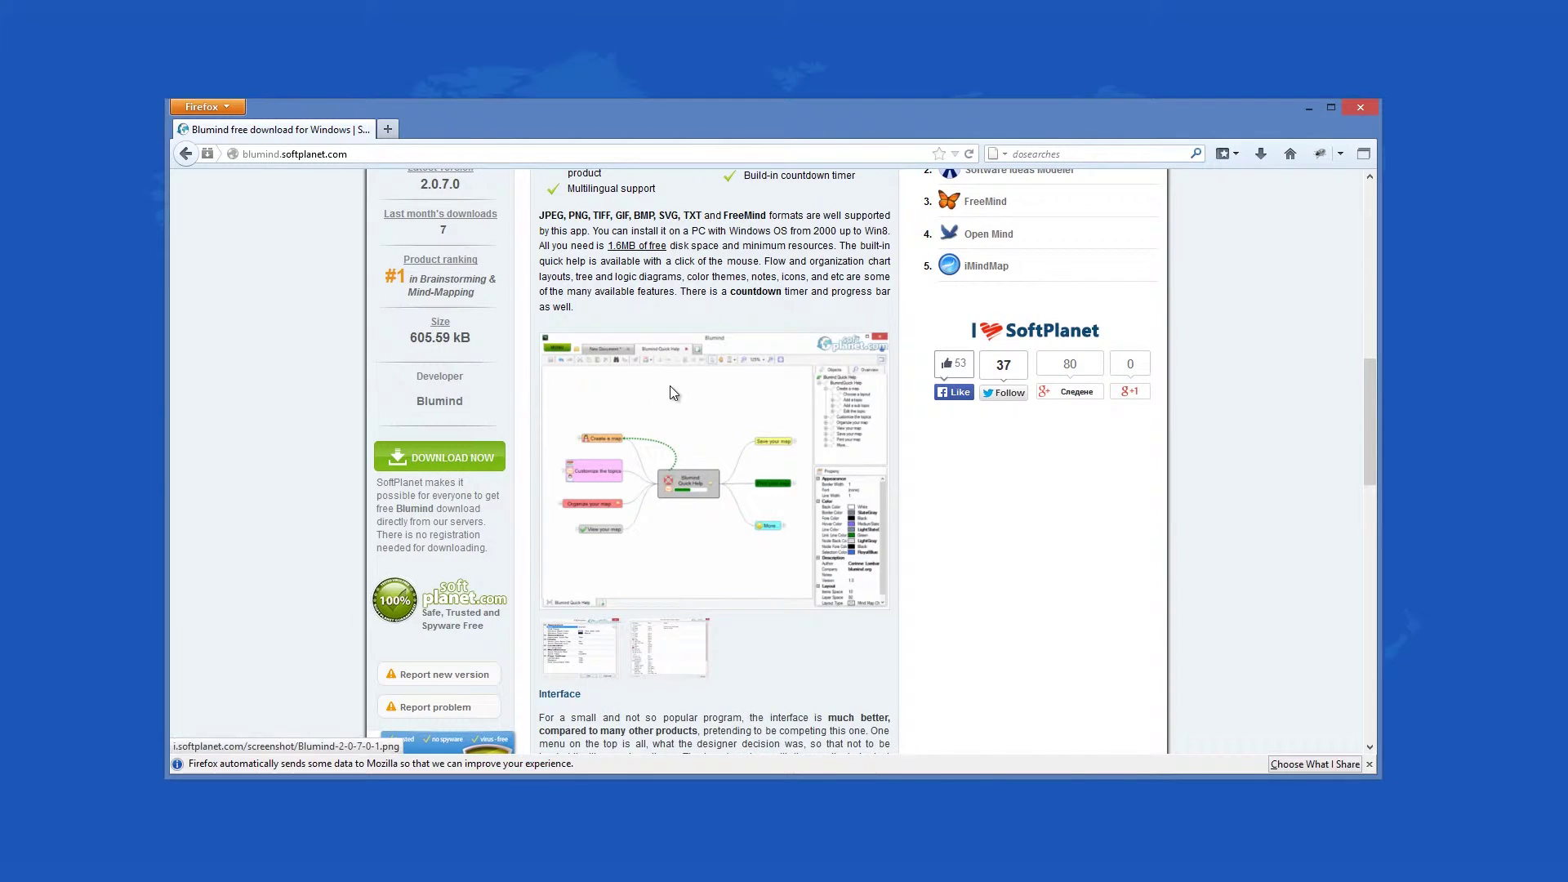
left_click(671, 387)
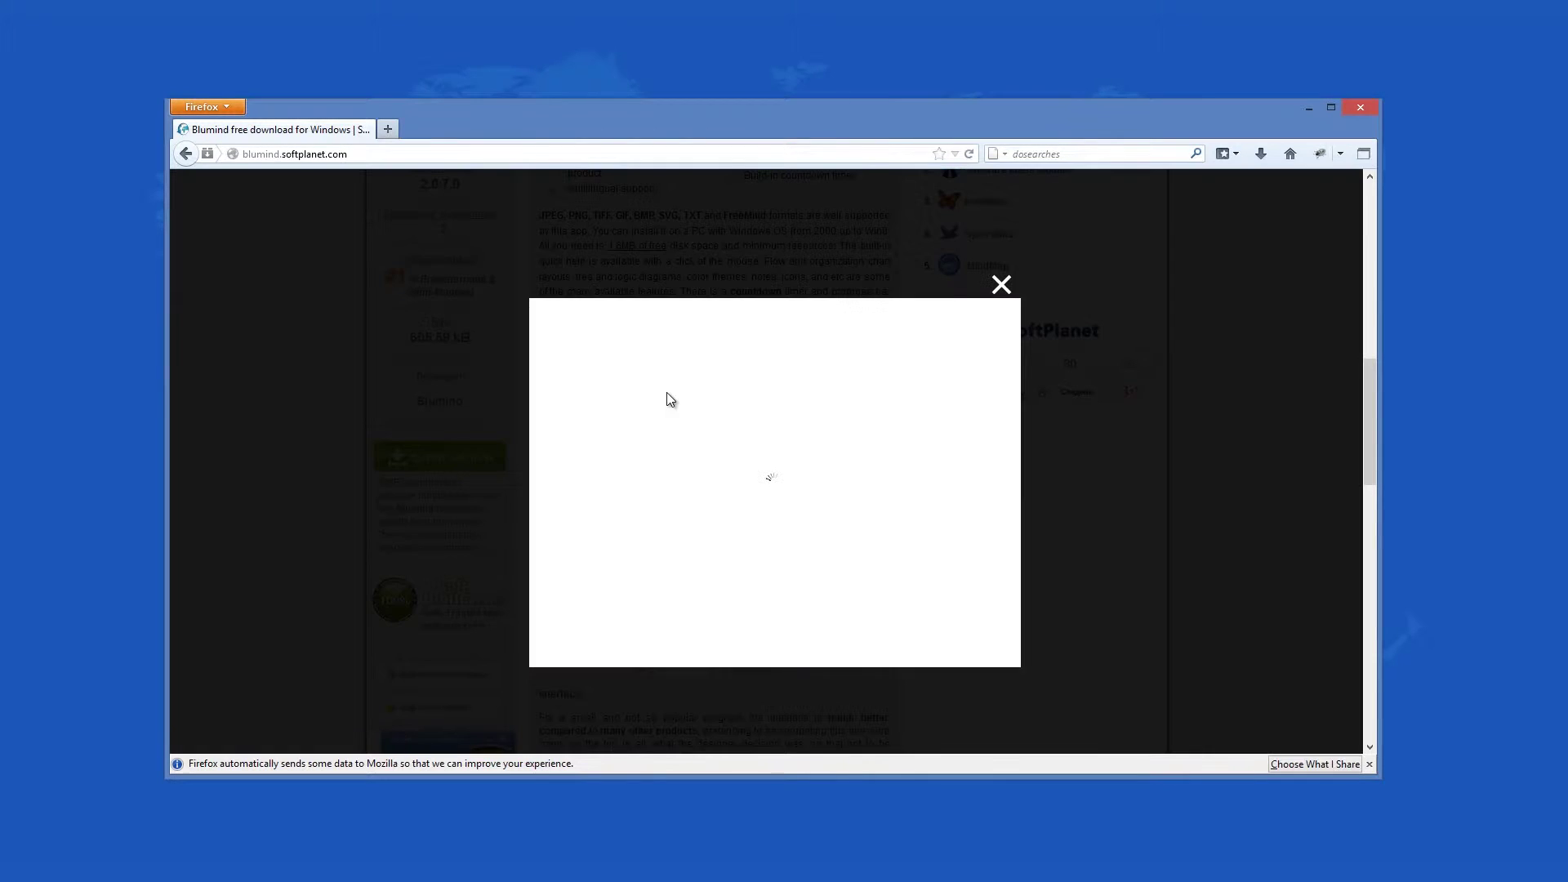
left_click(325, 485)
scroll(326, 471, "up", 9)
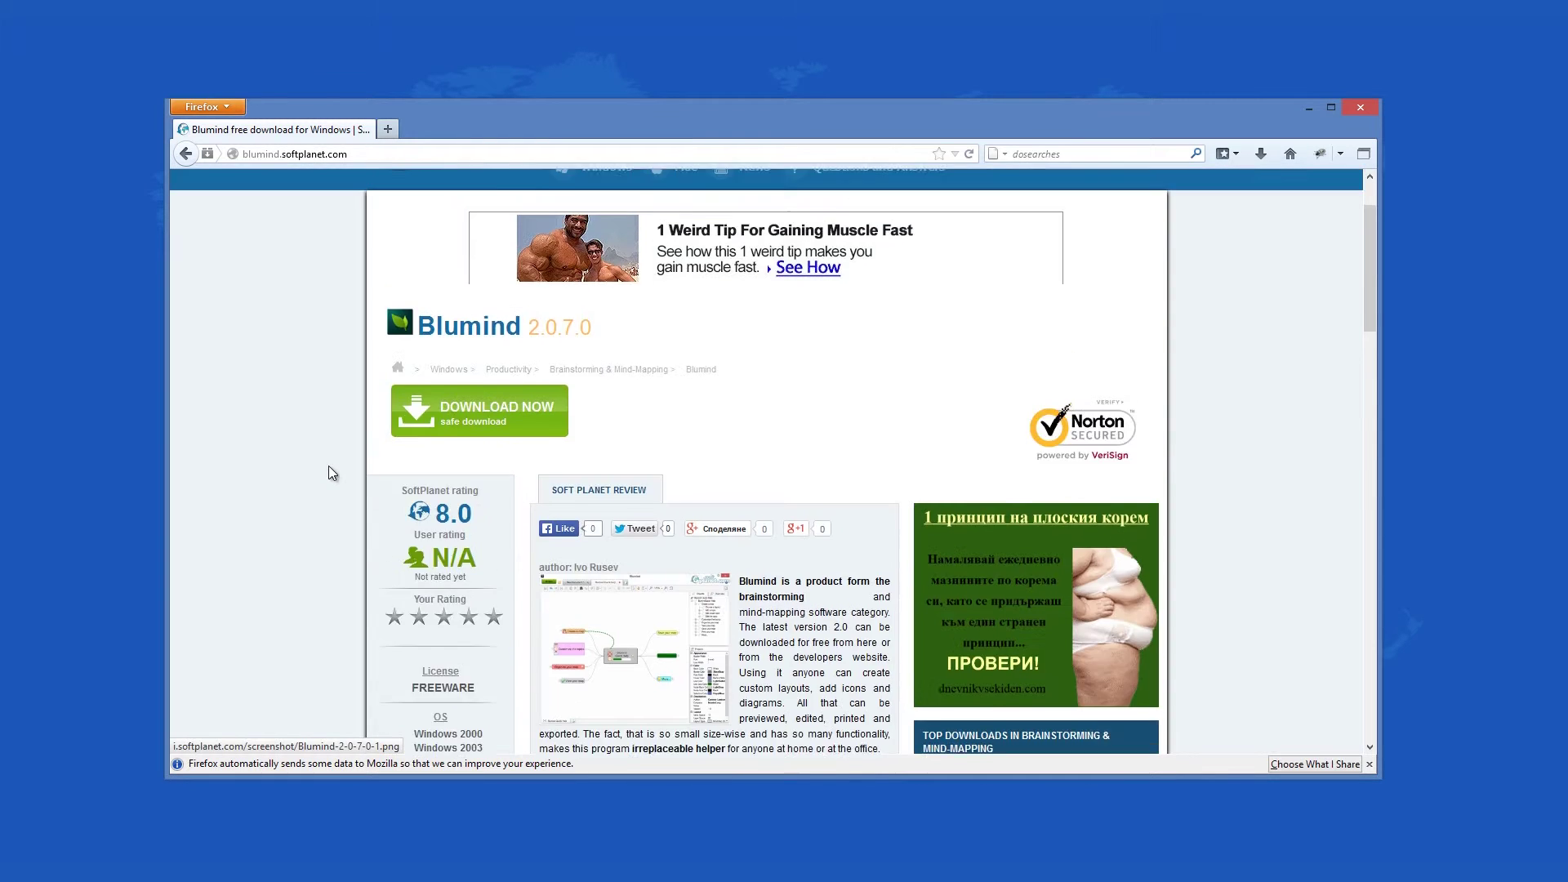
left_click(446, 512)
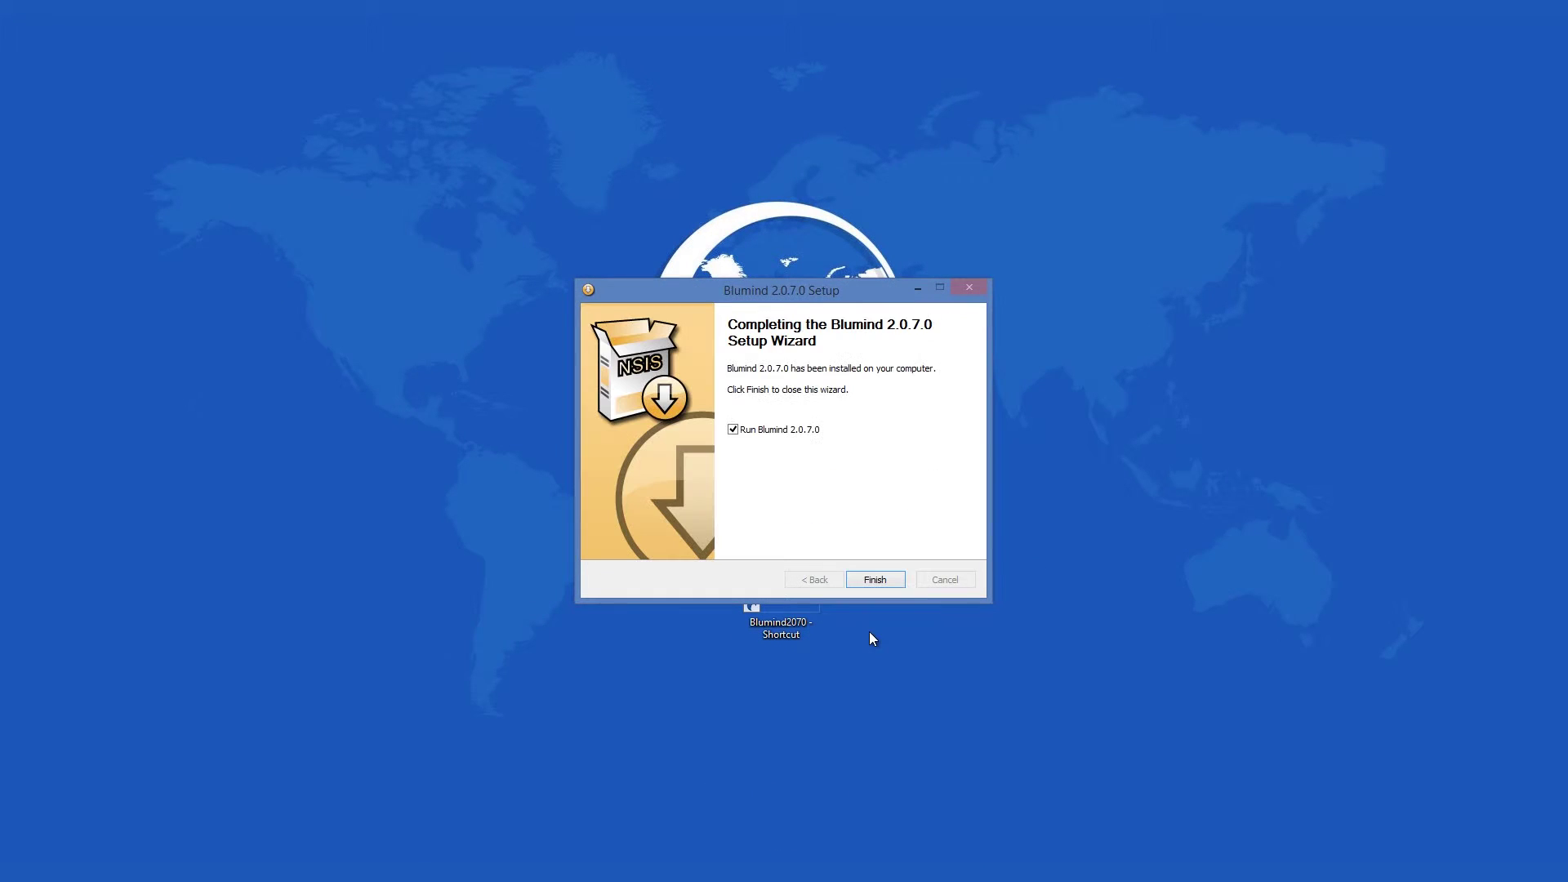
Untick 'Run Blumind 2.0.7.0' on the final setup page so it won't launch.
left_click(733, 430)
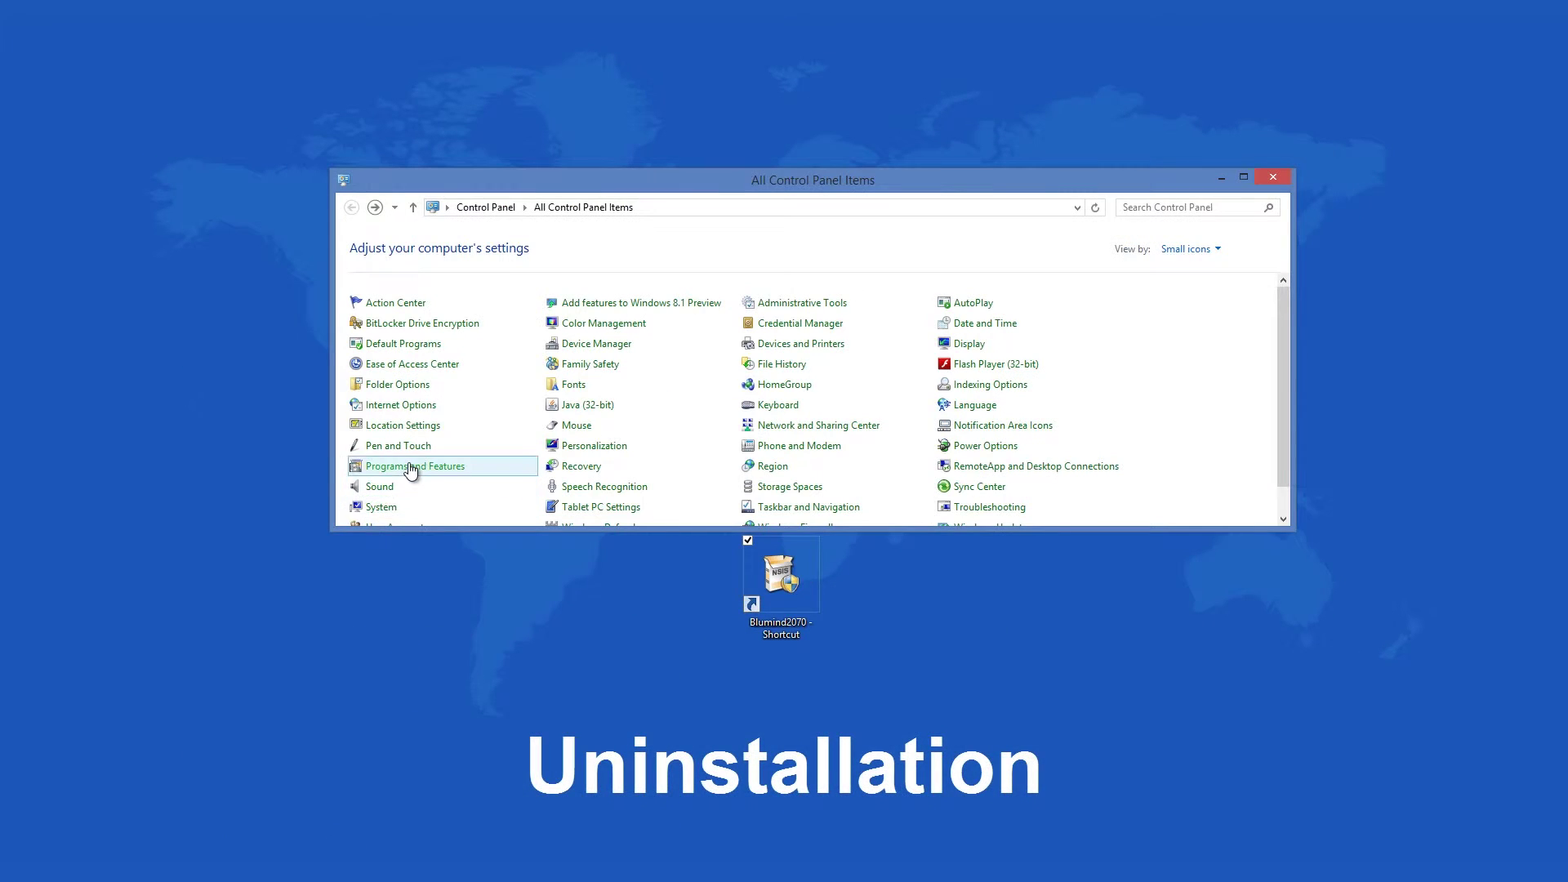
Open Programs and Features and jump to the installed programs starting with B.
left_click(411, 469)
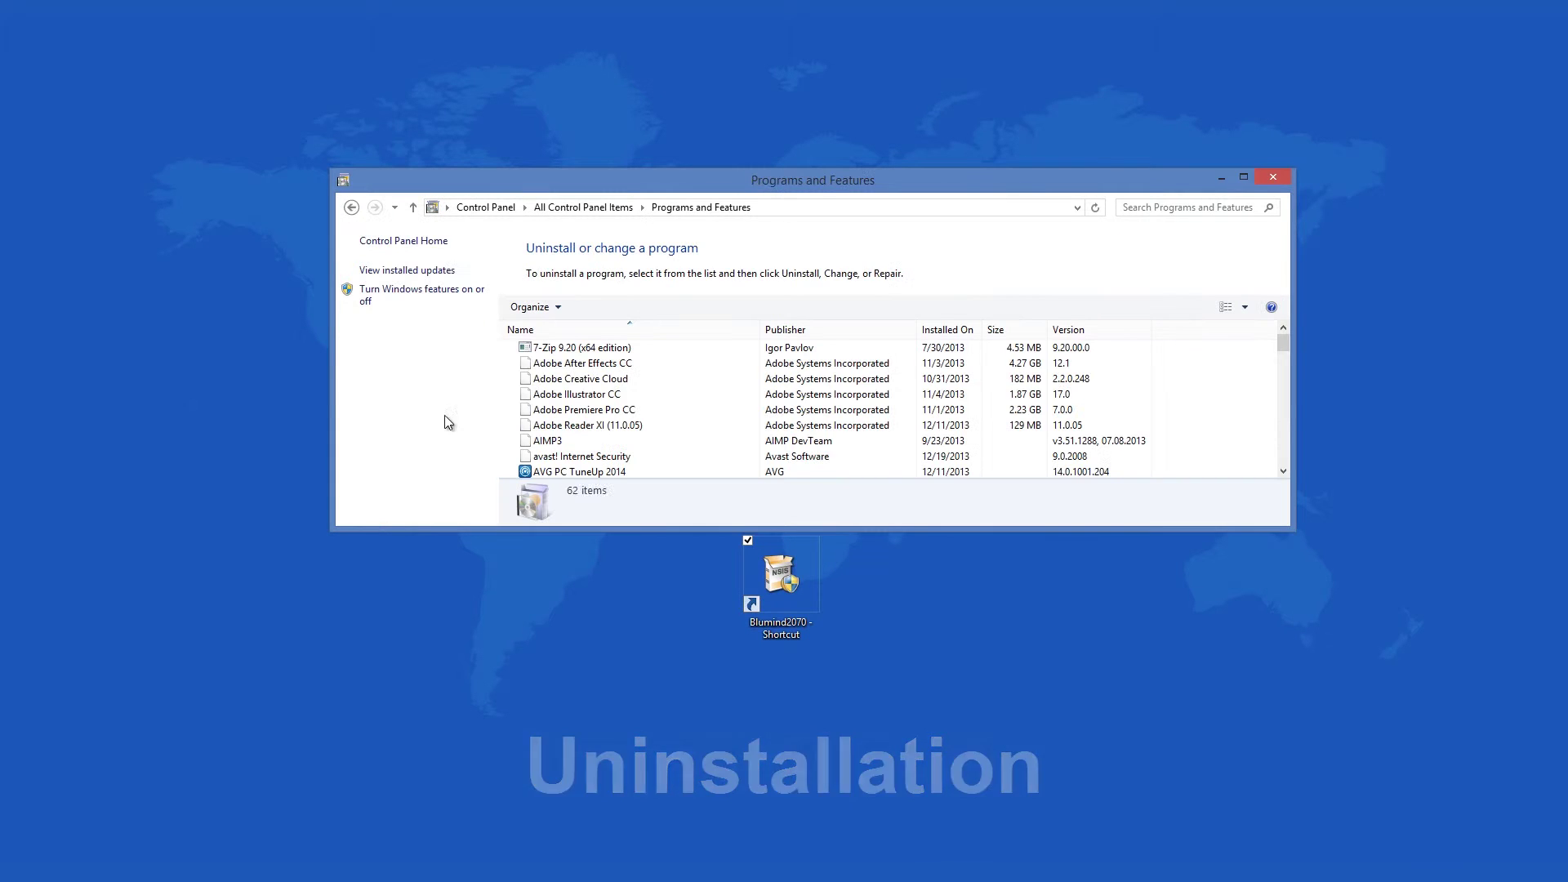
left_click(555, 400)
key("b")
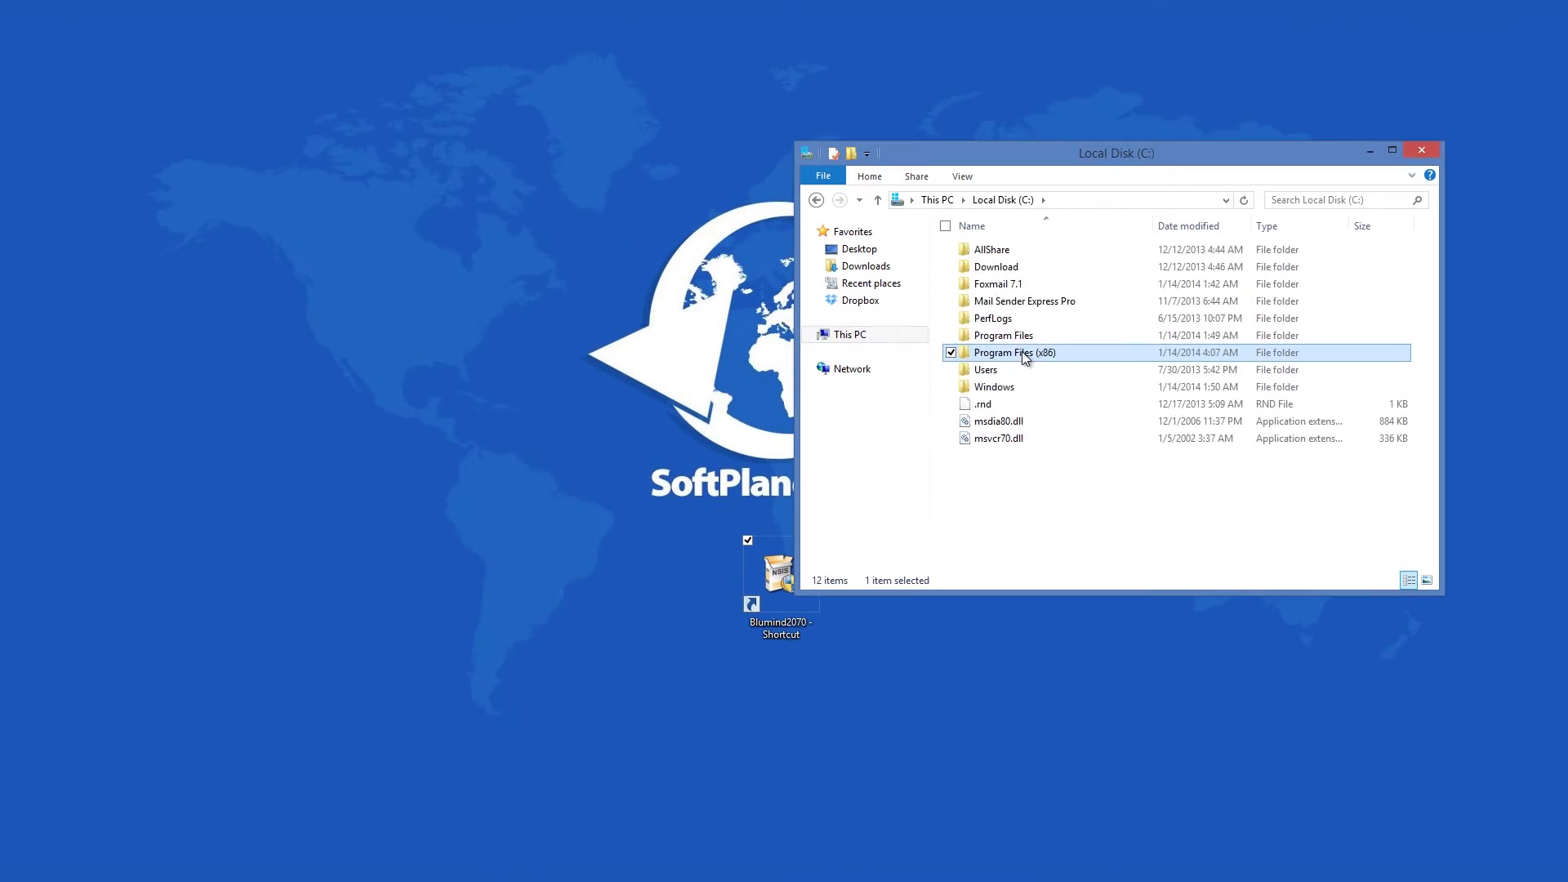
Browse Program Files (x86) into the Blumind folder, then close the Explorer window.
double_click(1005, 354)
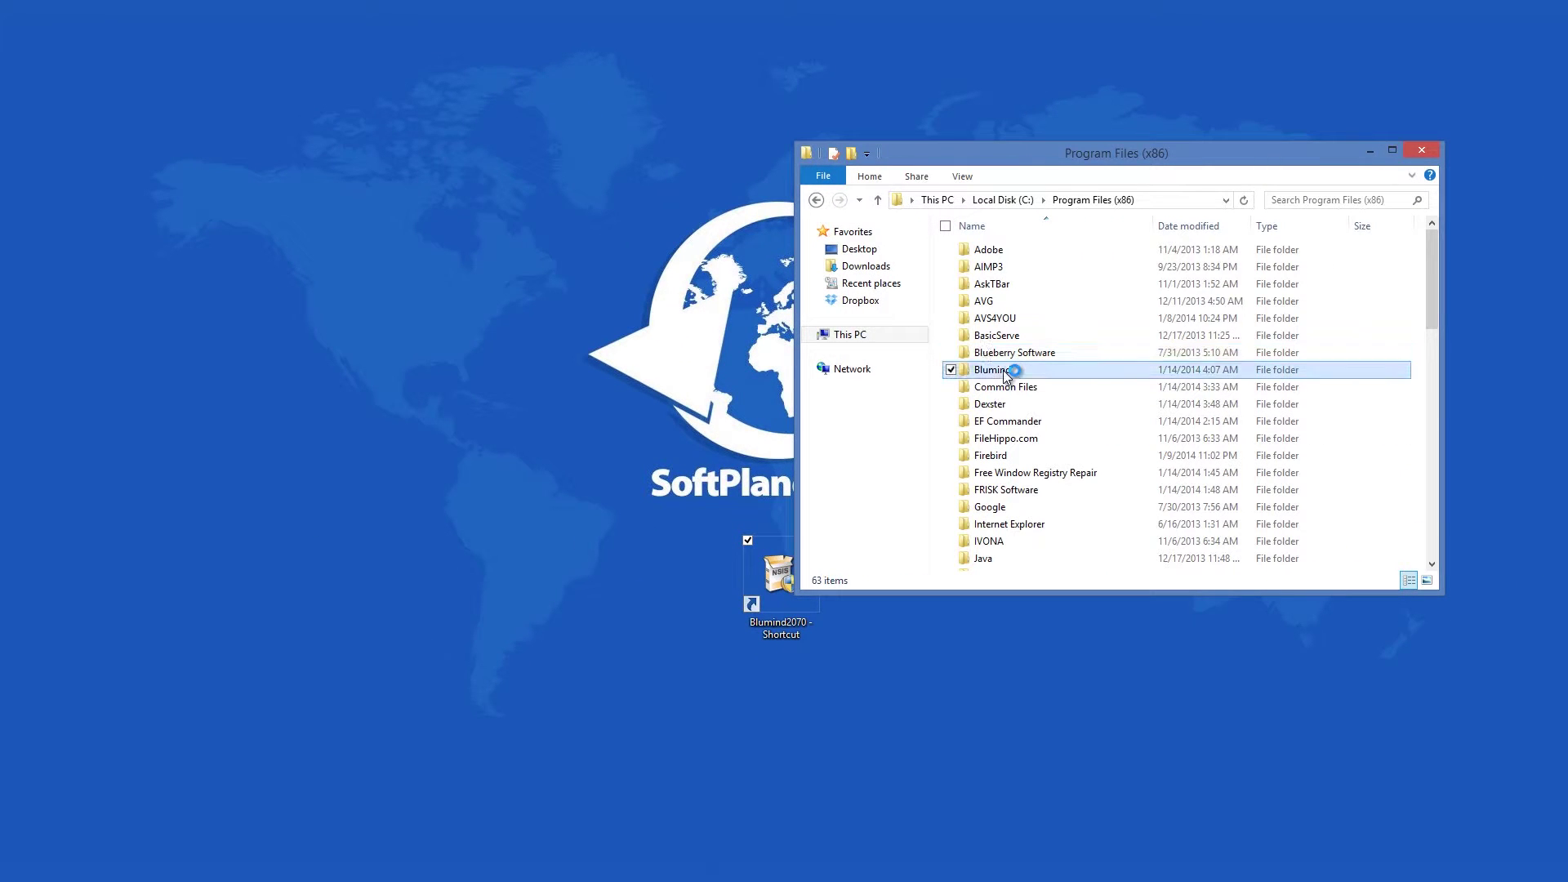
double_click(1005, 371)
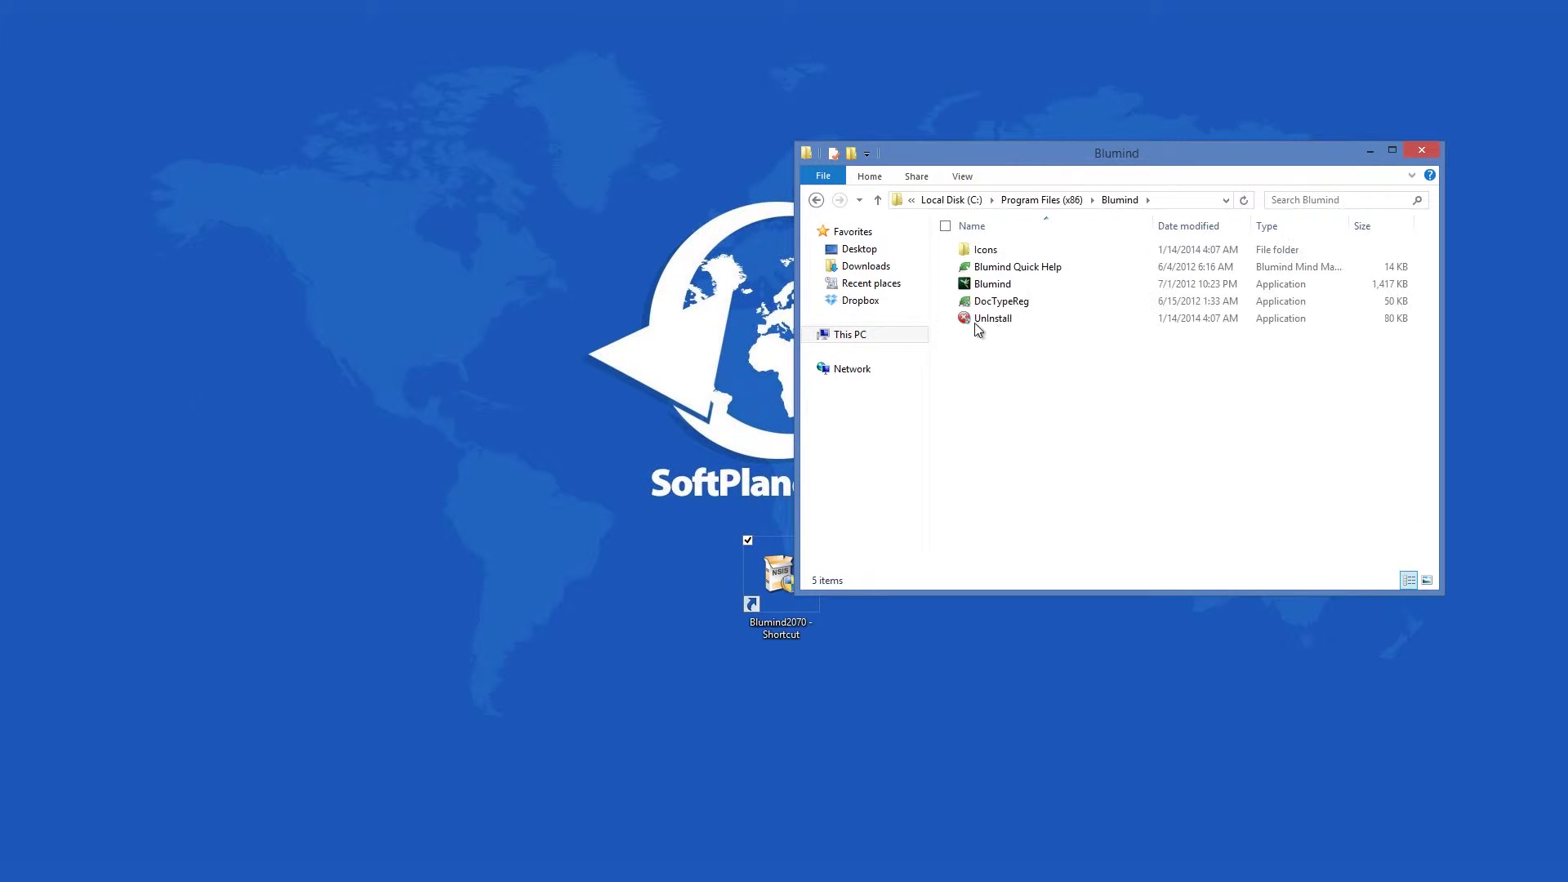
left_click(1404, 152)
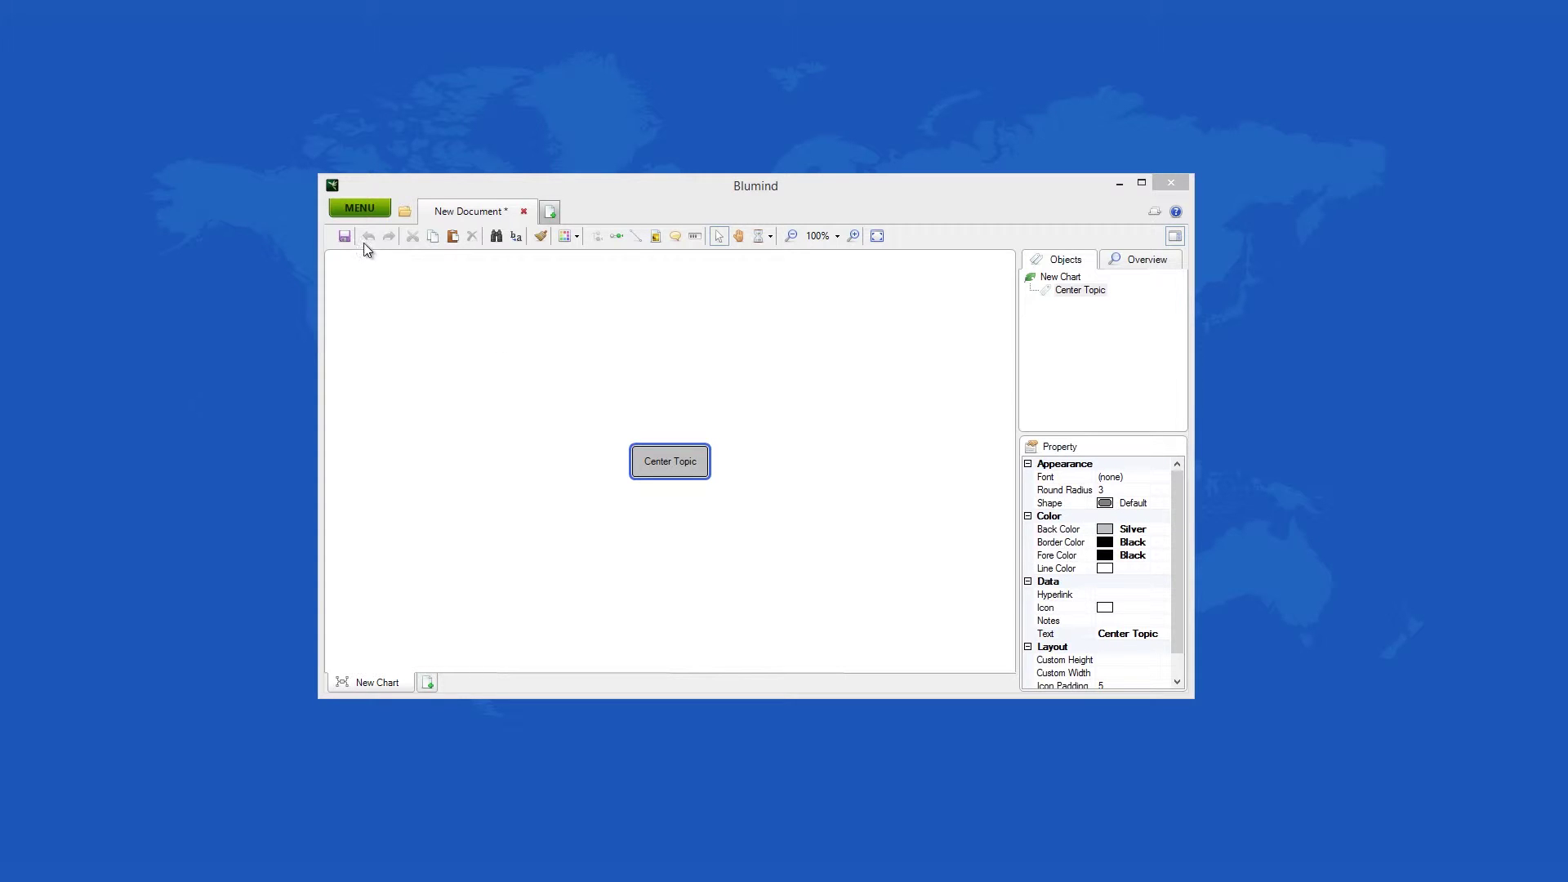
Open the green MENU main menu on the new Center Topic document, then close it.
left_click(362, 210)
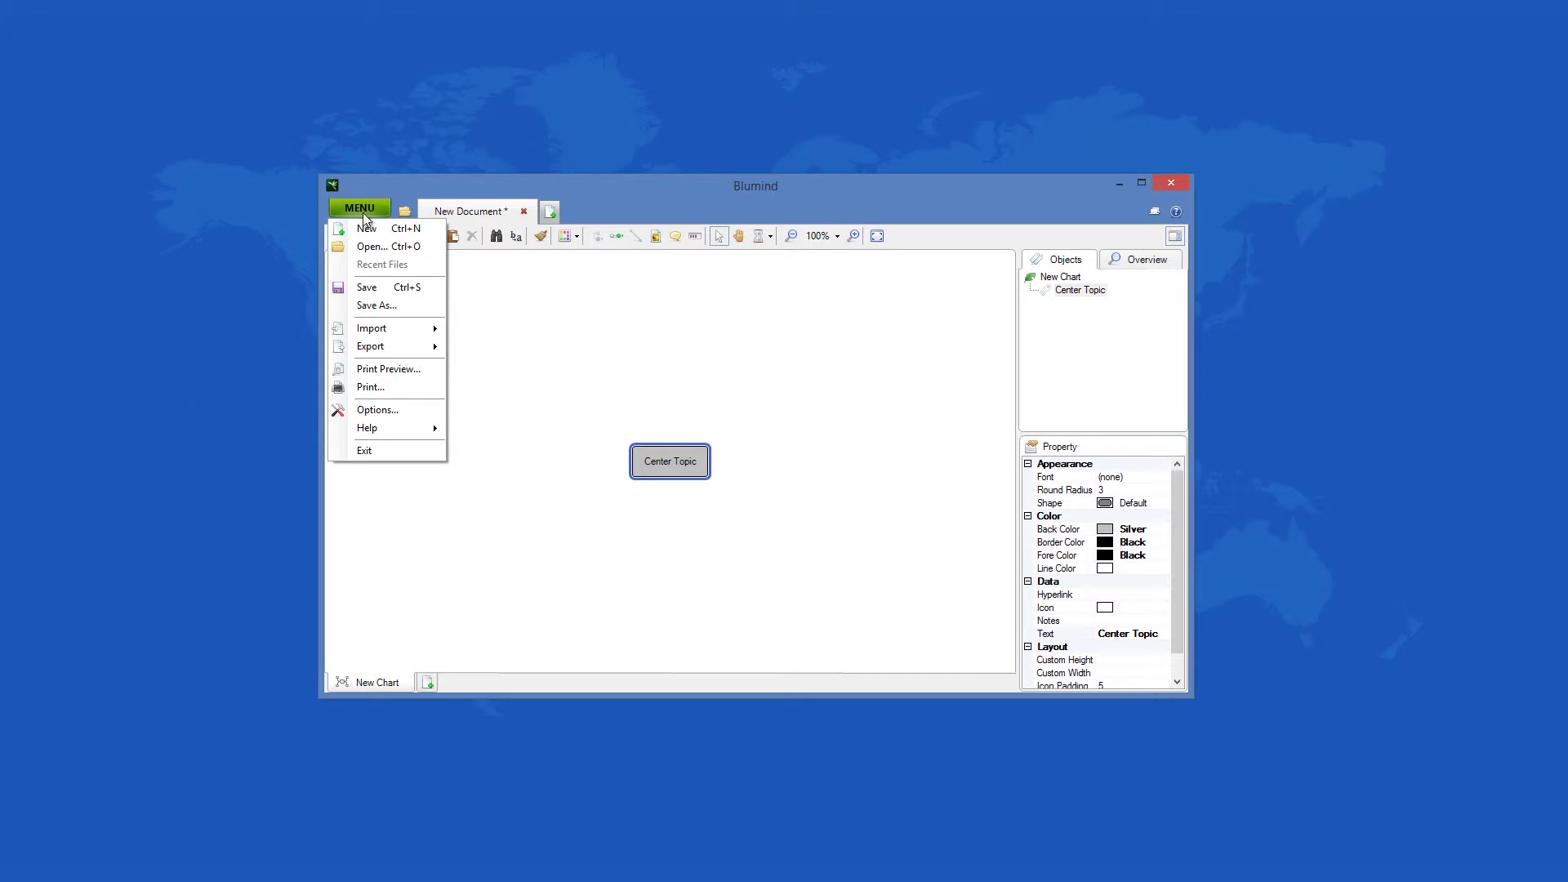
left_click(366, 209)
Rename the Center Topic node to 'SoftPlanet.com'.
left_click(366, 208)
left_click(492, 311)
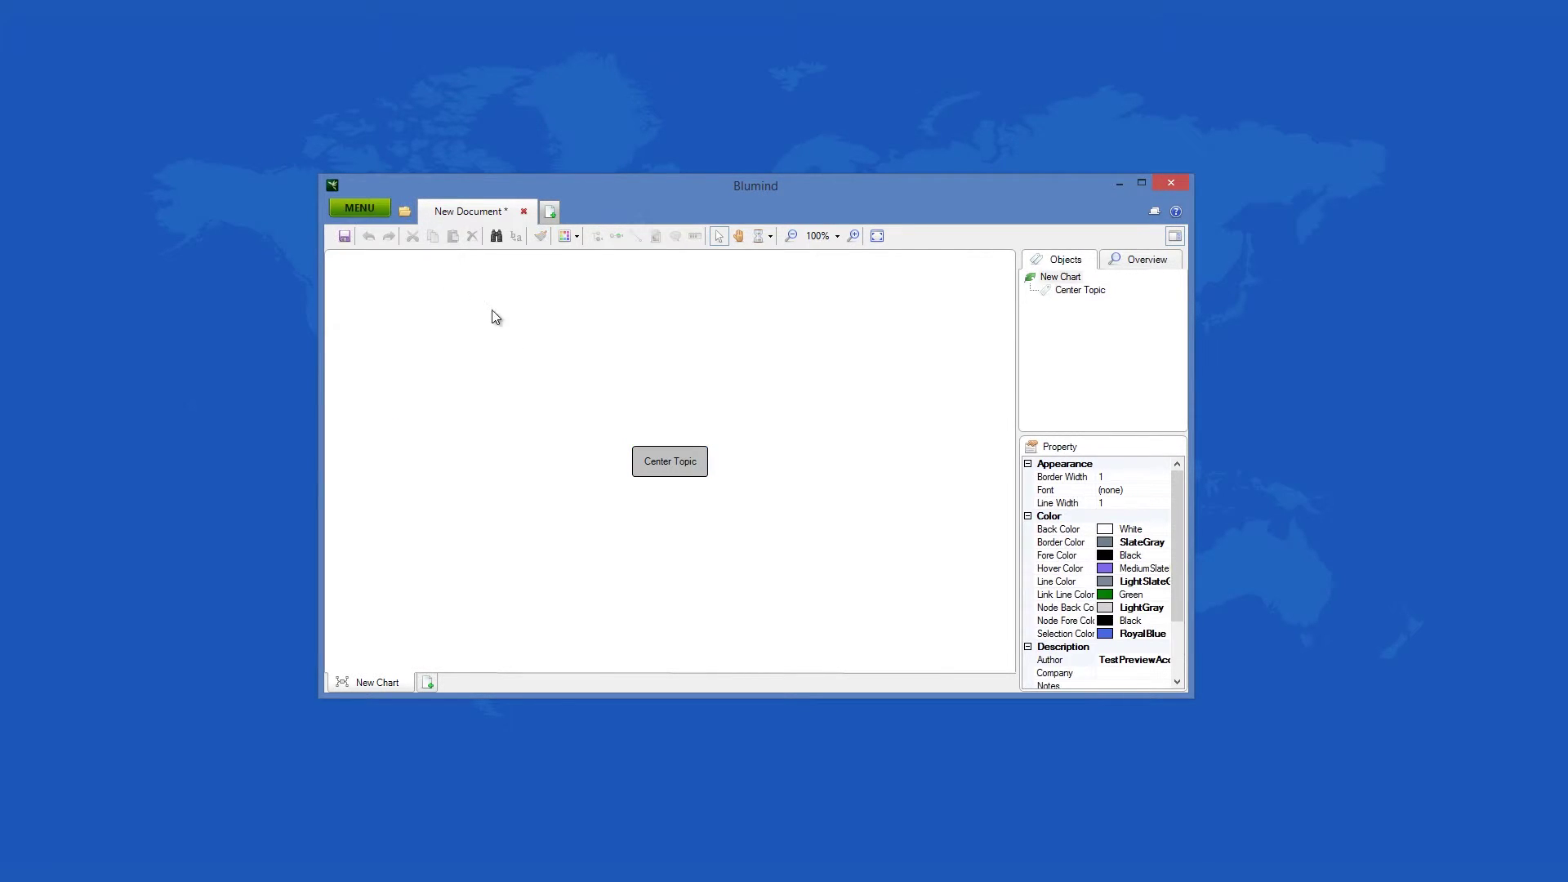
left_click(657, 459)
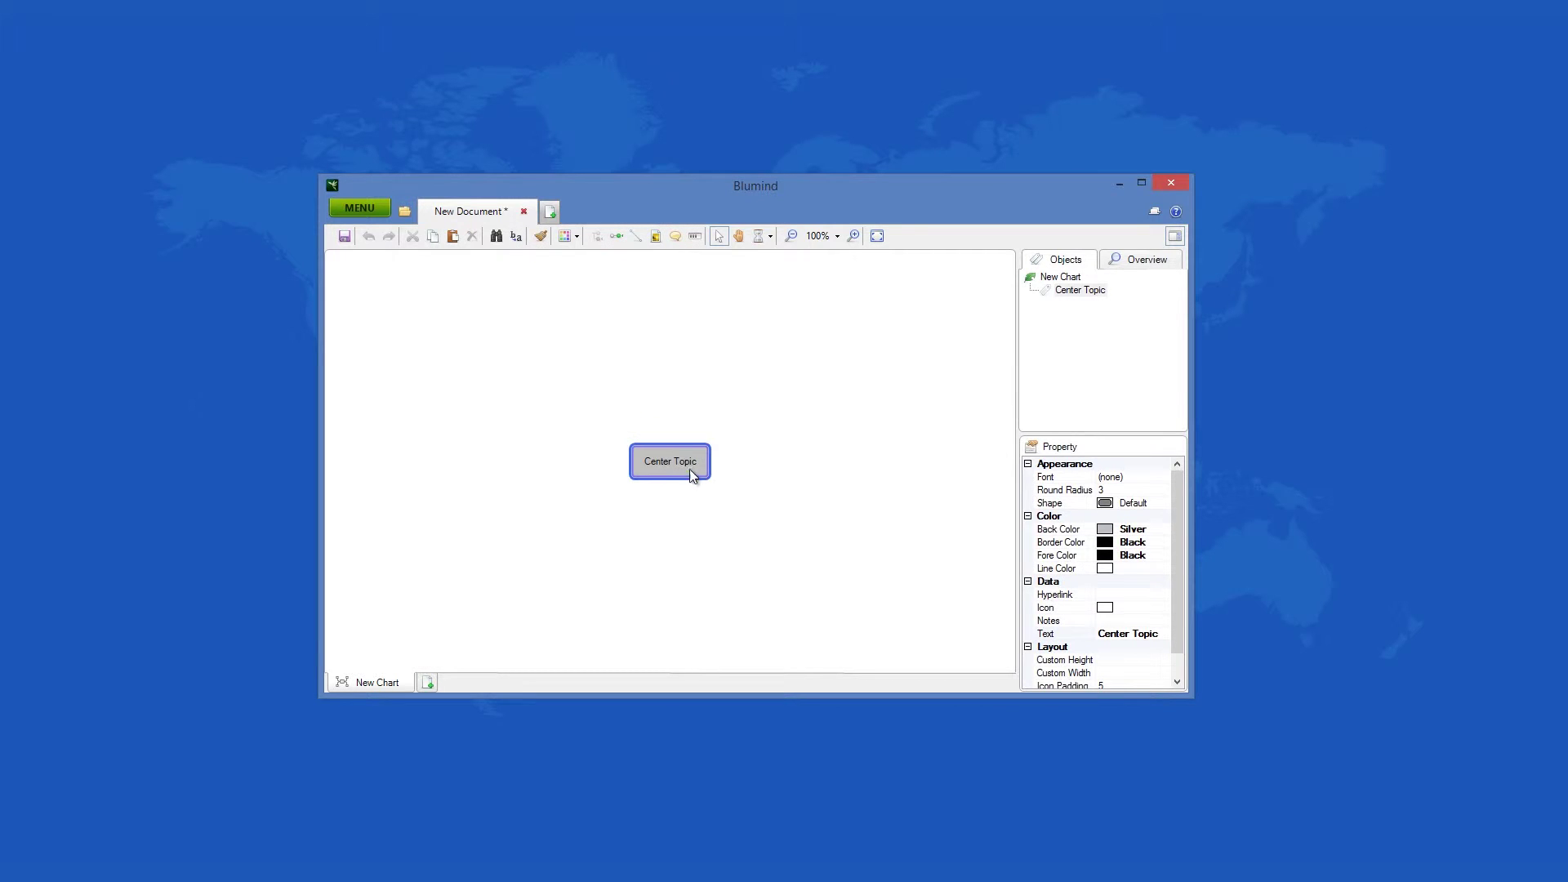
left_click(689, 468)
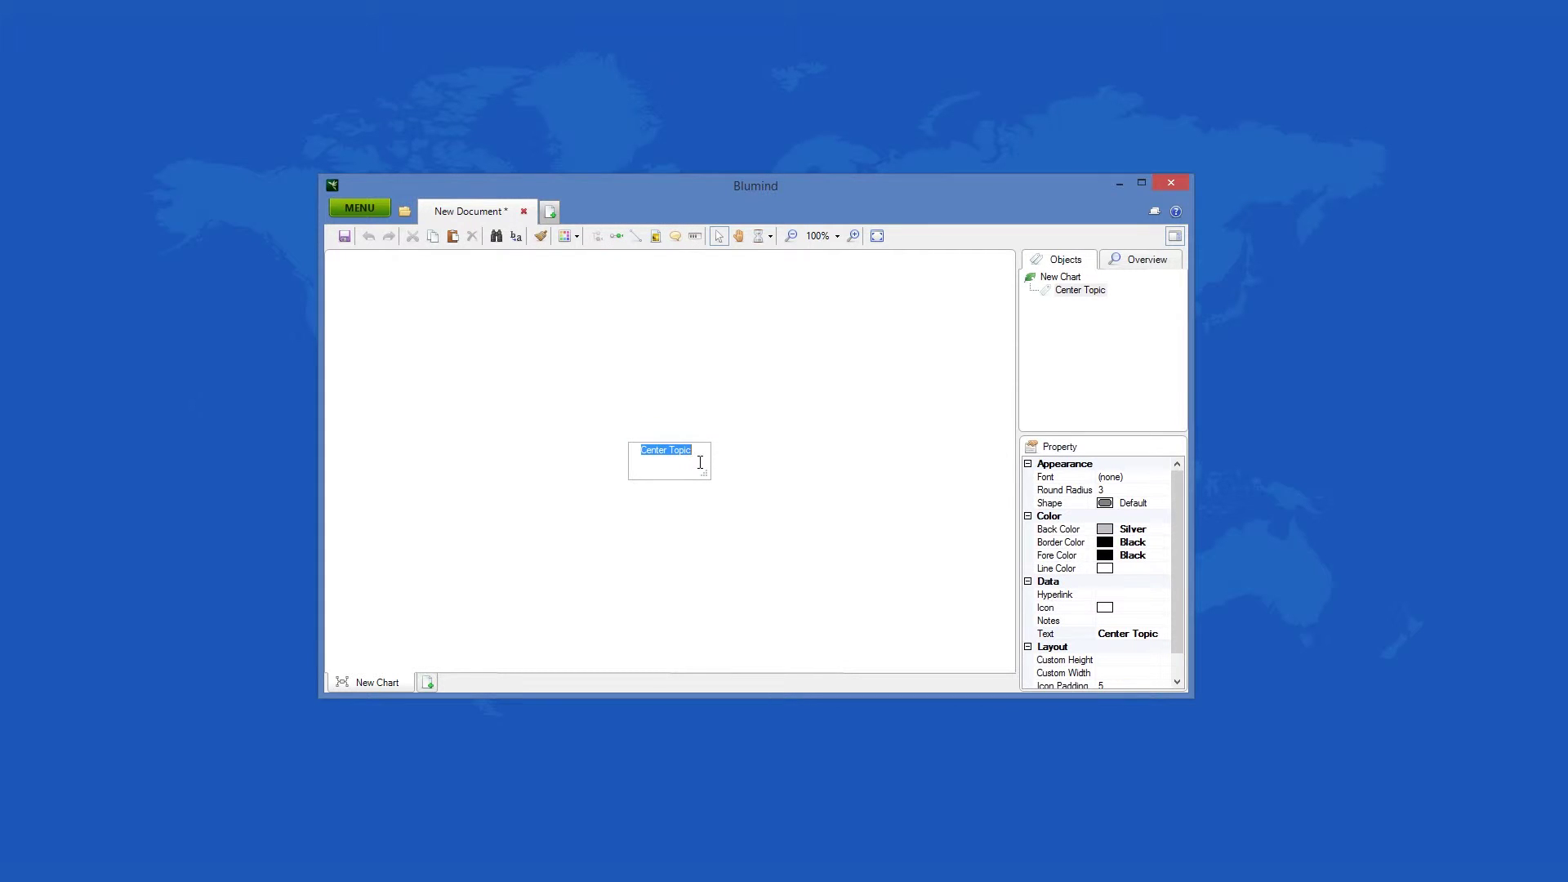
type("SoftwPlanet.com")
left_click(808, 485)
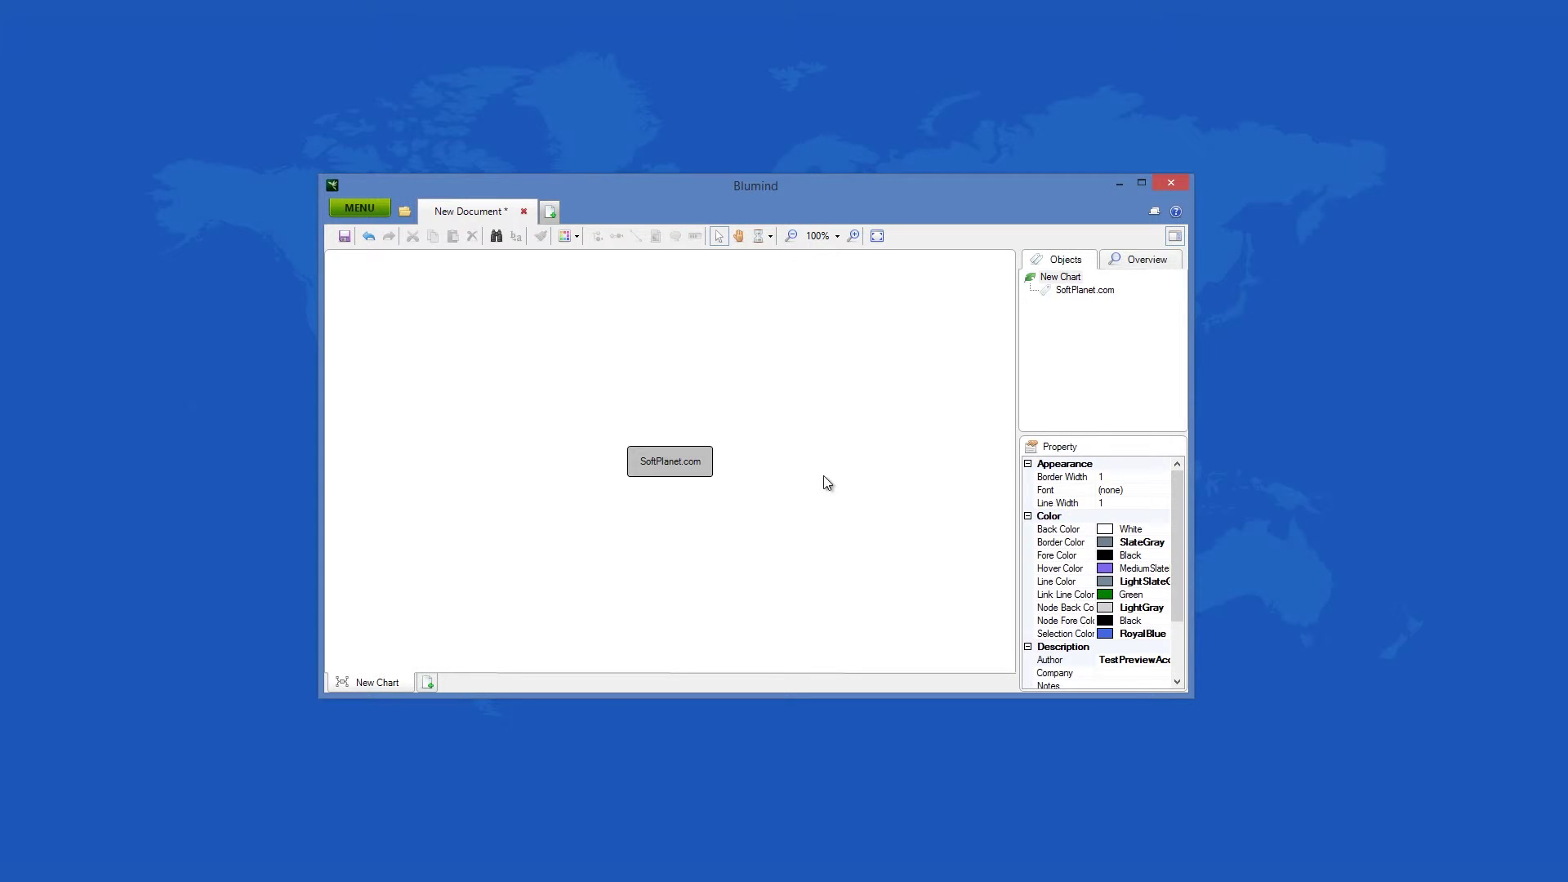
Set the chart's Fore Color to LightGray in the Property grid.
left_click(1105, 558)
left_click(1163, 556)
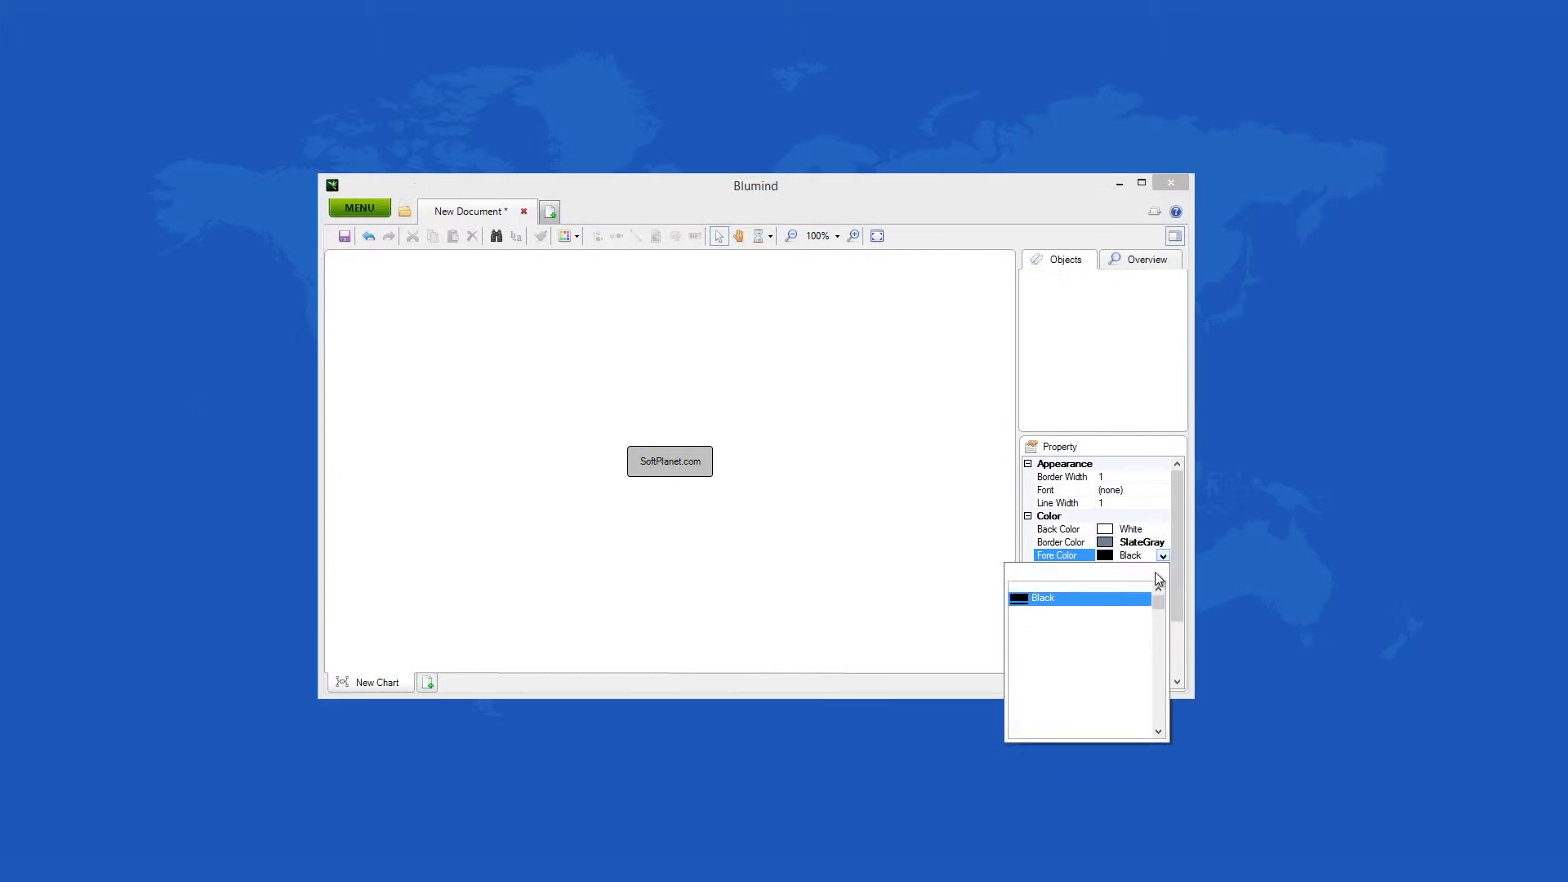
left_click(1084, 658)
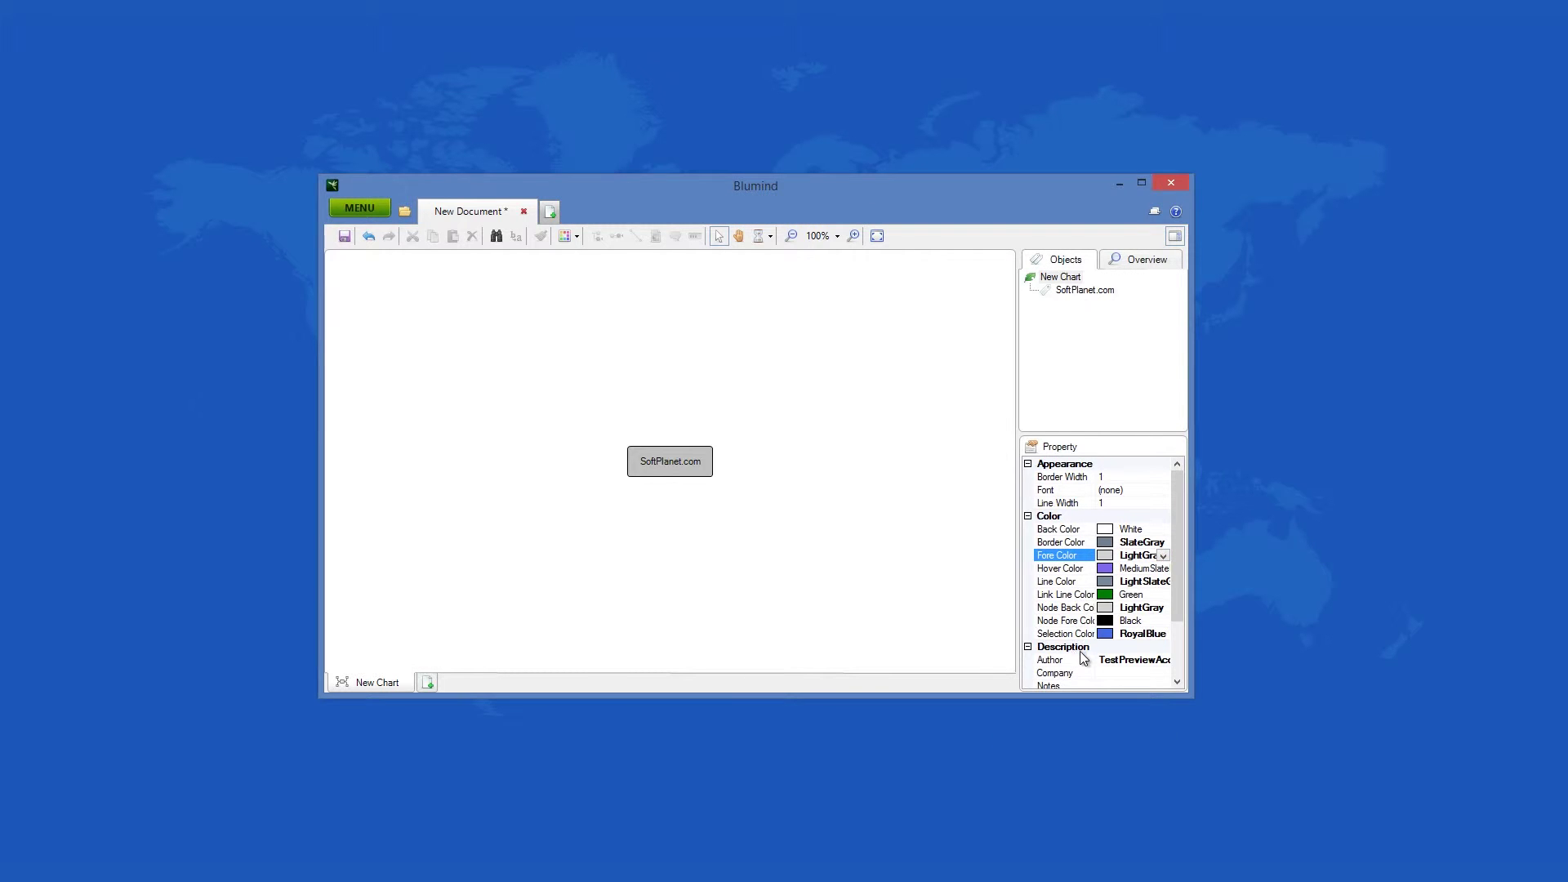
Review the other colour properties, show the Overview, and start a second new document.
left_click(1123, 595)
left_click(1157, 608)
left_click(1140, 621)
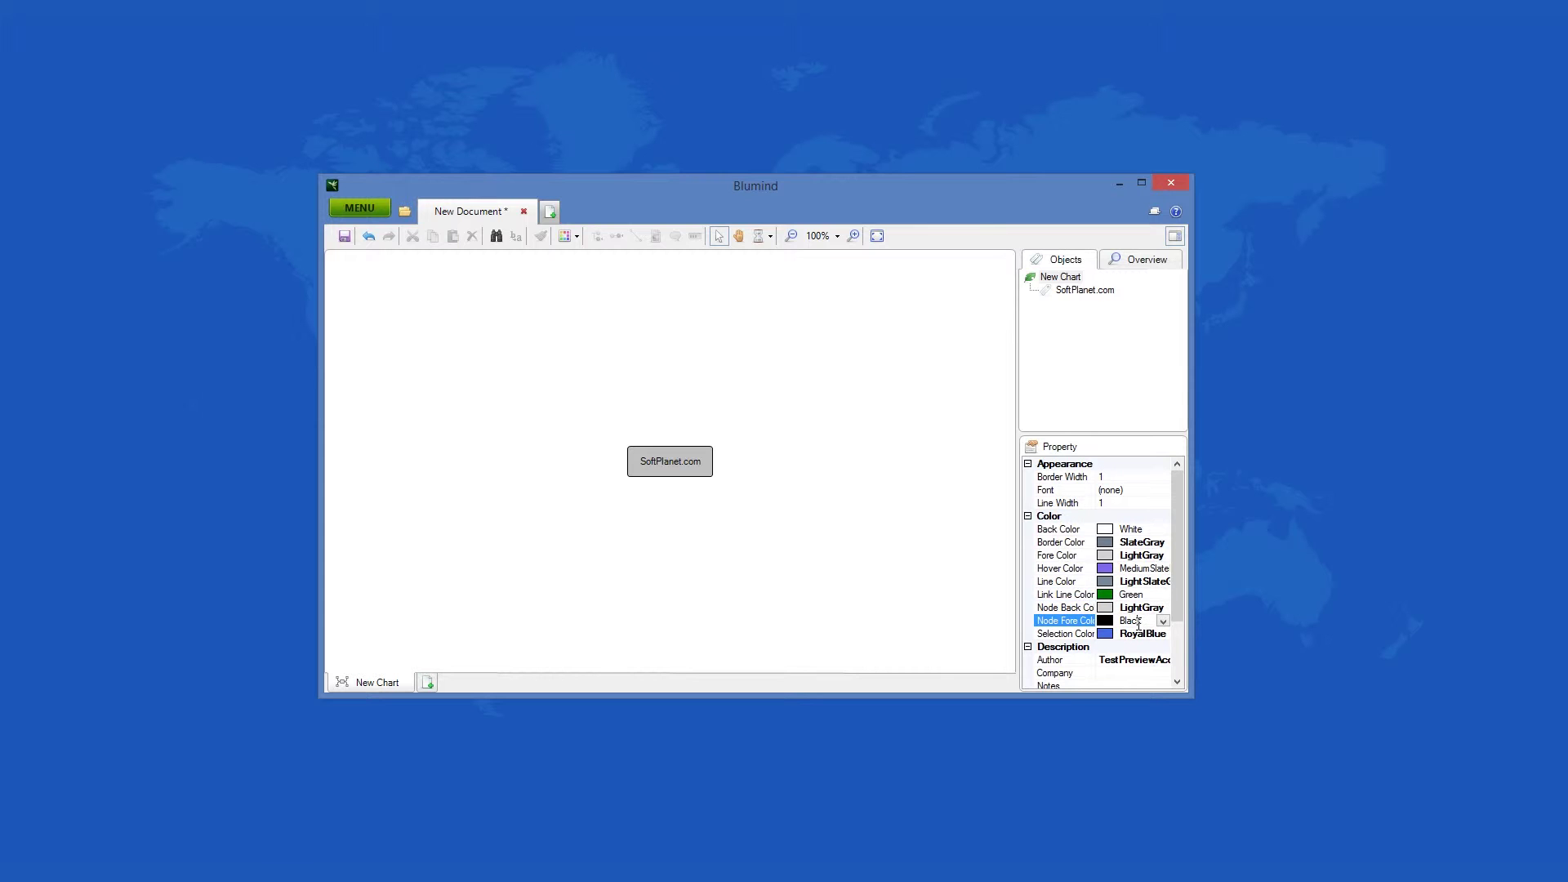
left_click(1131, 533)
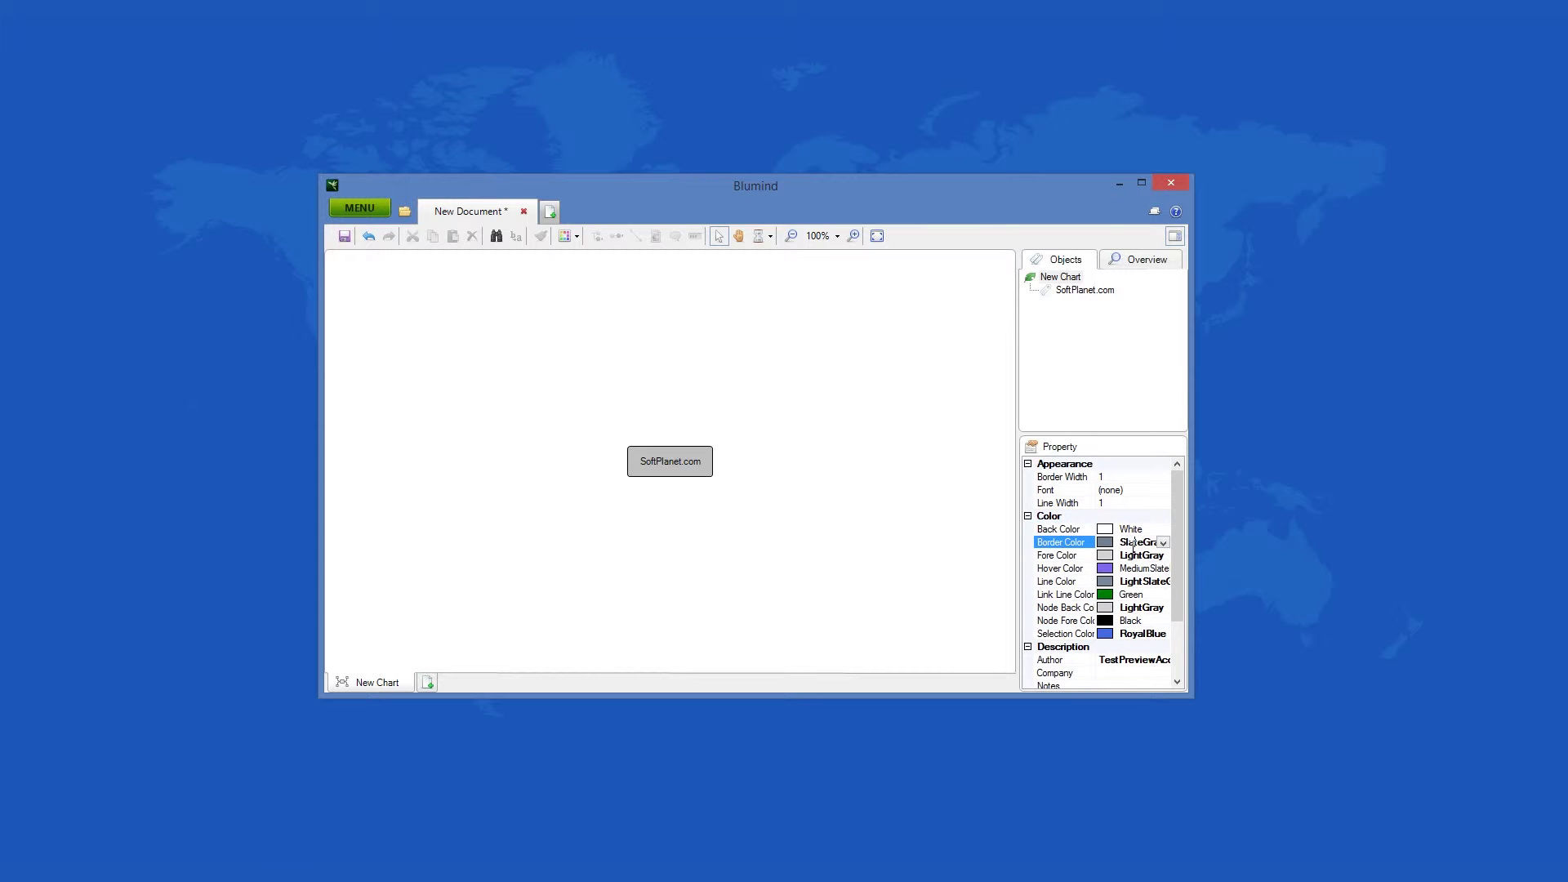
left_click(1133, 543)
left_click(1145, 260)
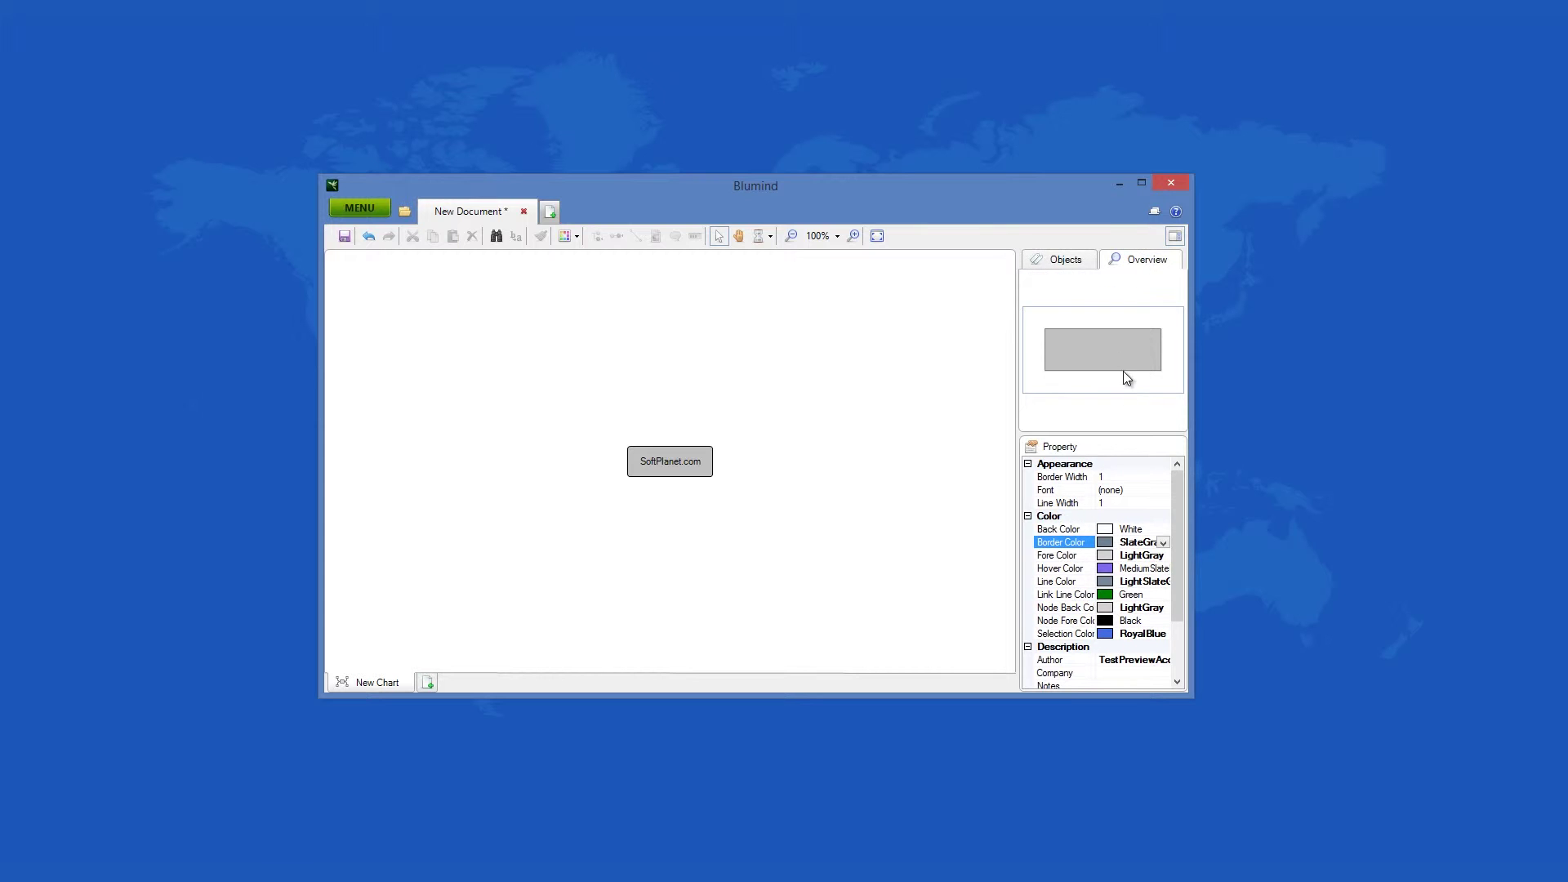
left_click(550, 211)
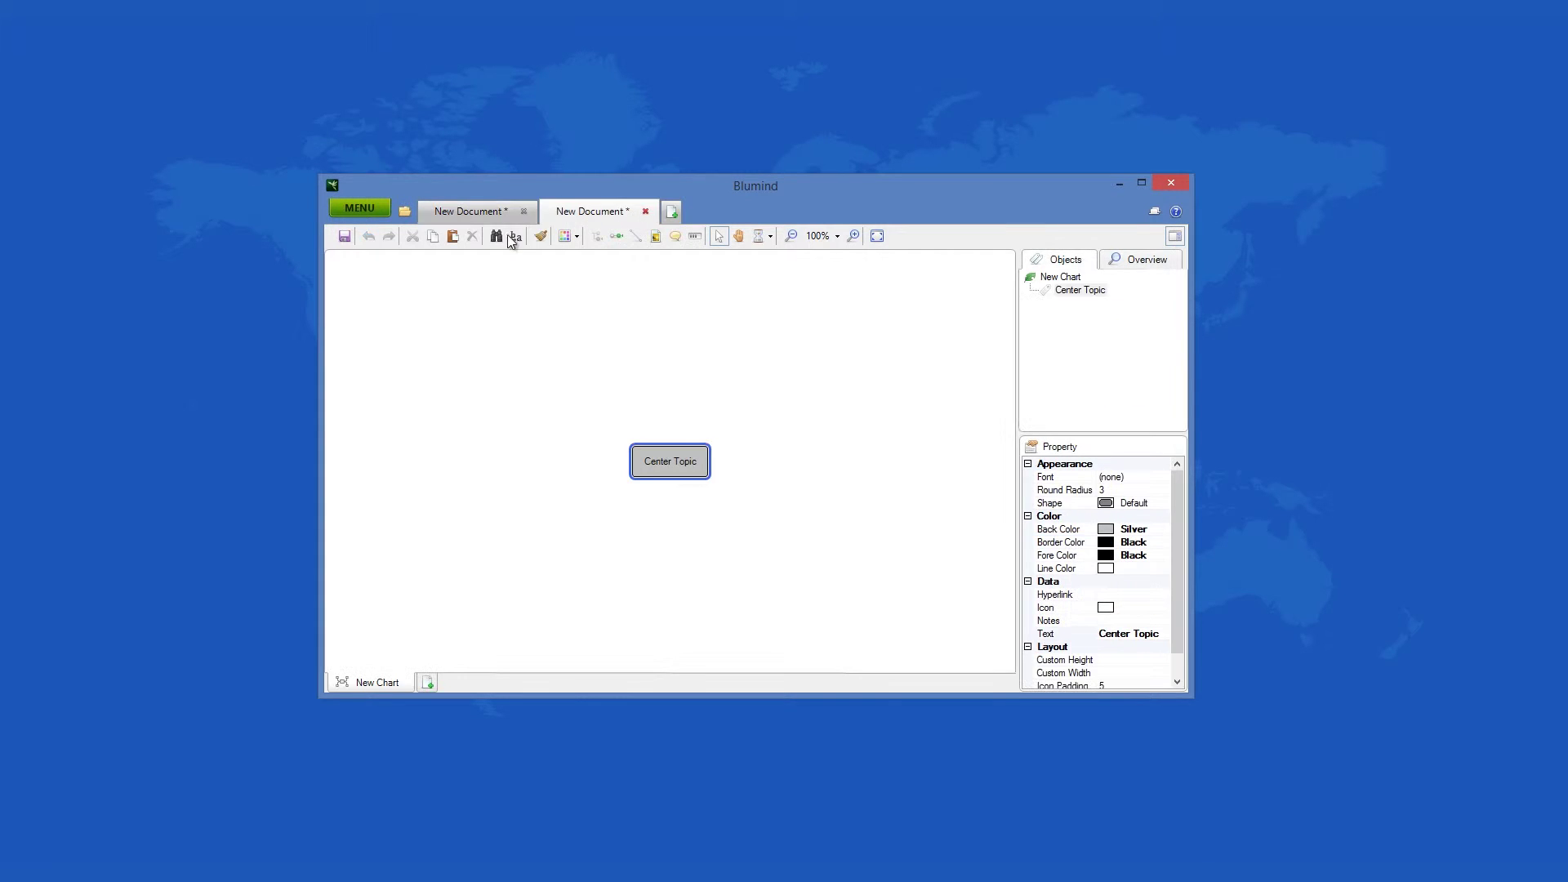
Return to the SoftPlanet.com document and confirm Options with .bmd file association left on Yes.
left_click(471, 209)
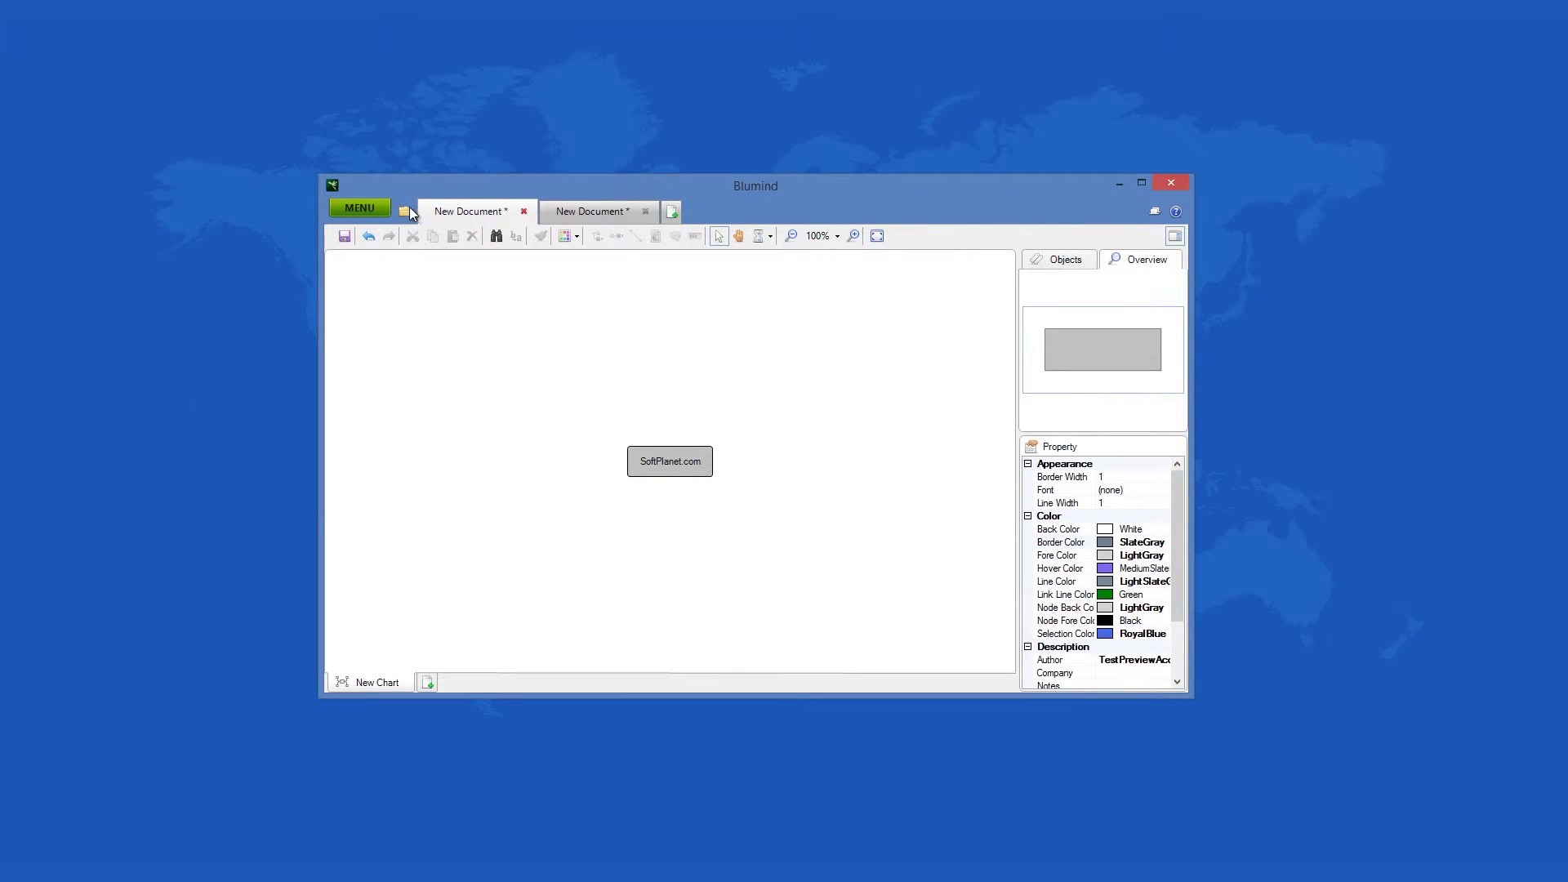
left_click(368, 209)
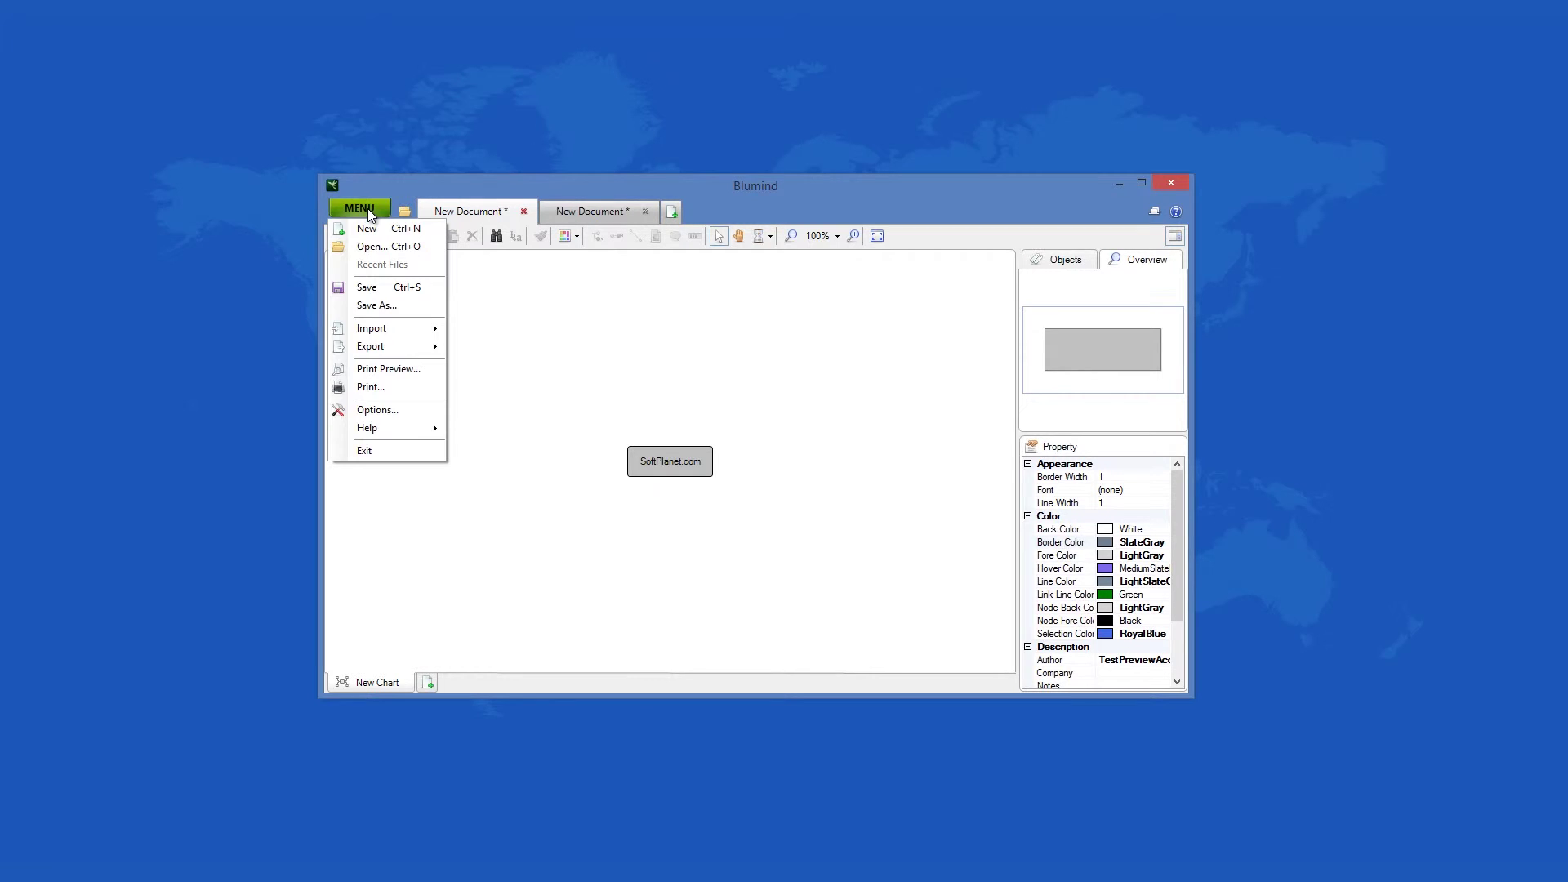
left_click(369, 410)
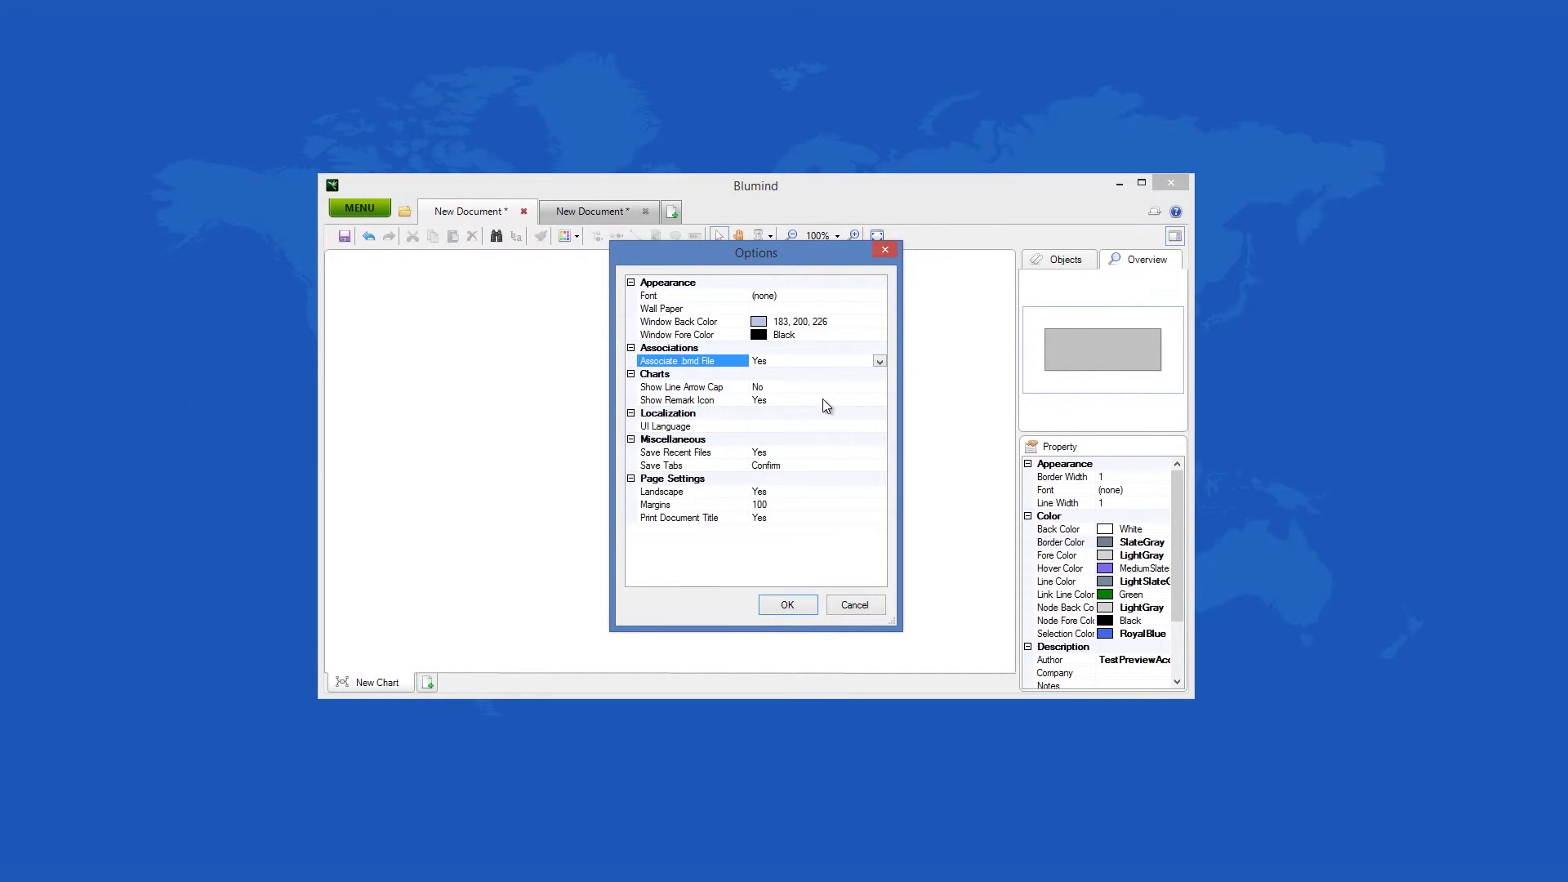
left_click(879, 361)
left_click(880, 362)
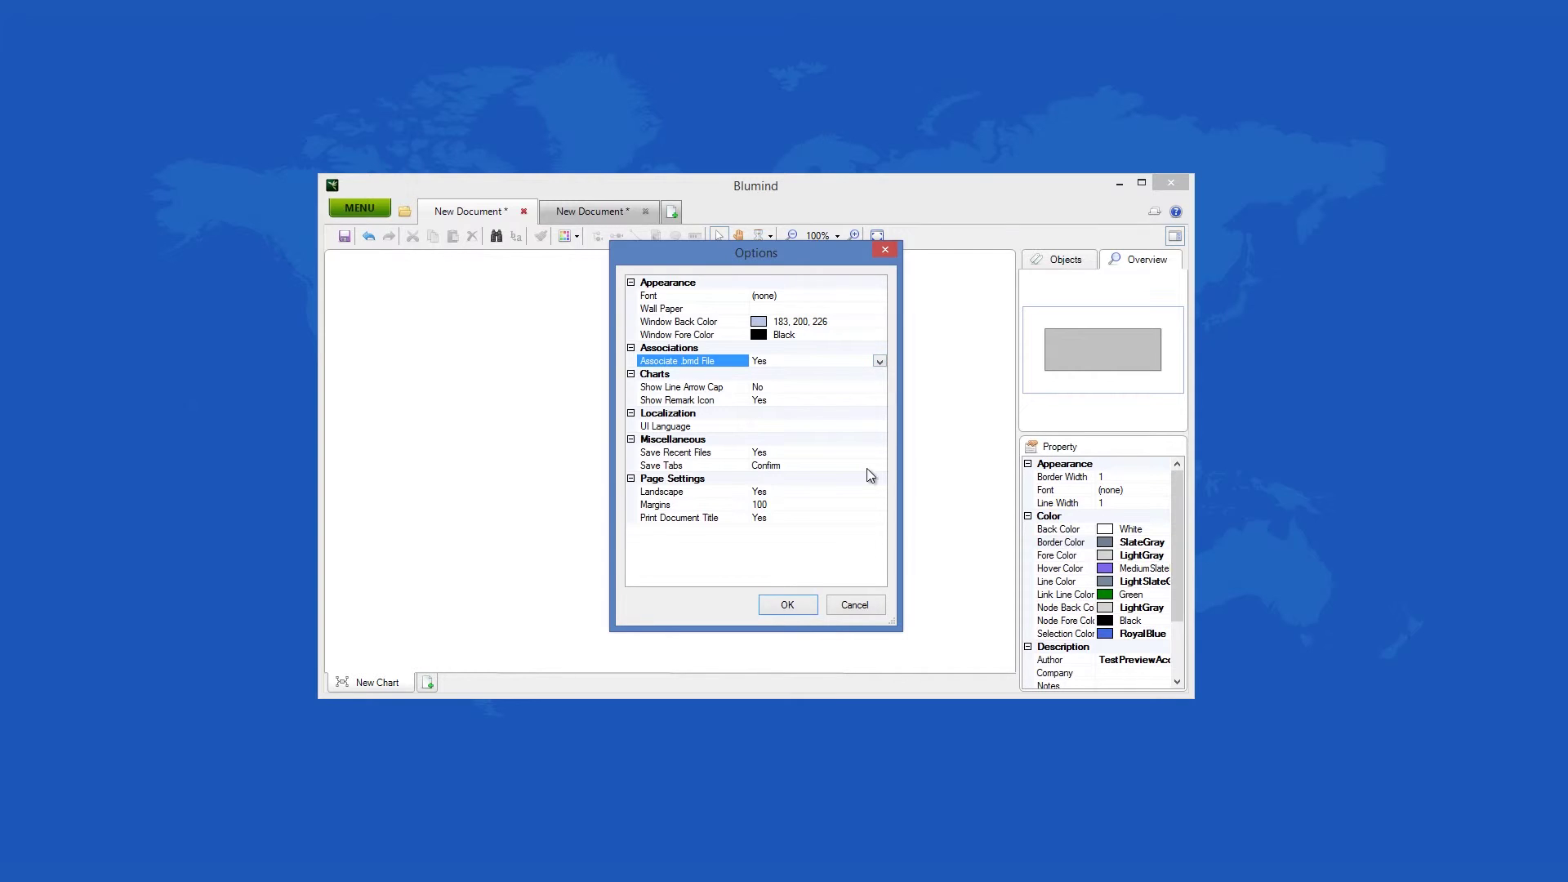
left_click(788, 605)
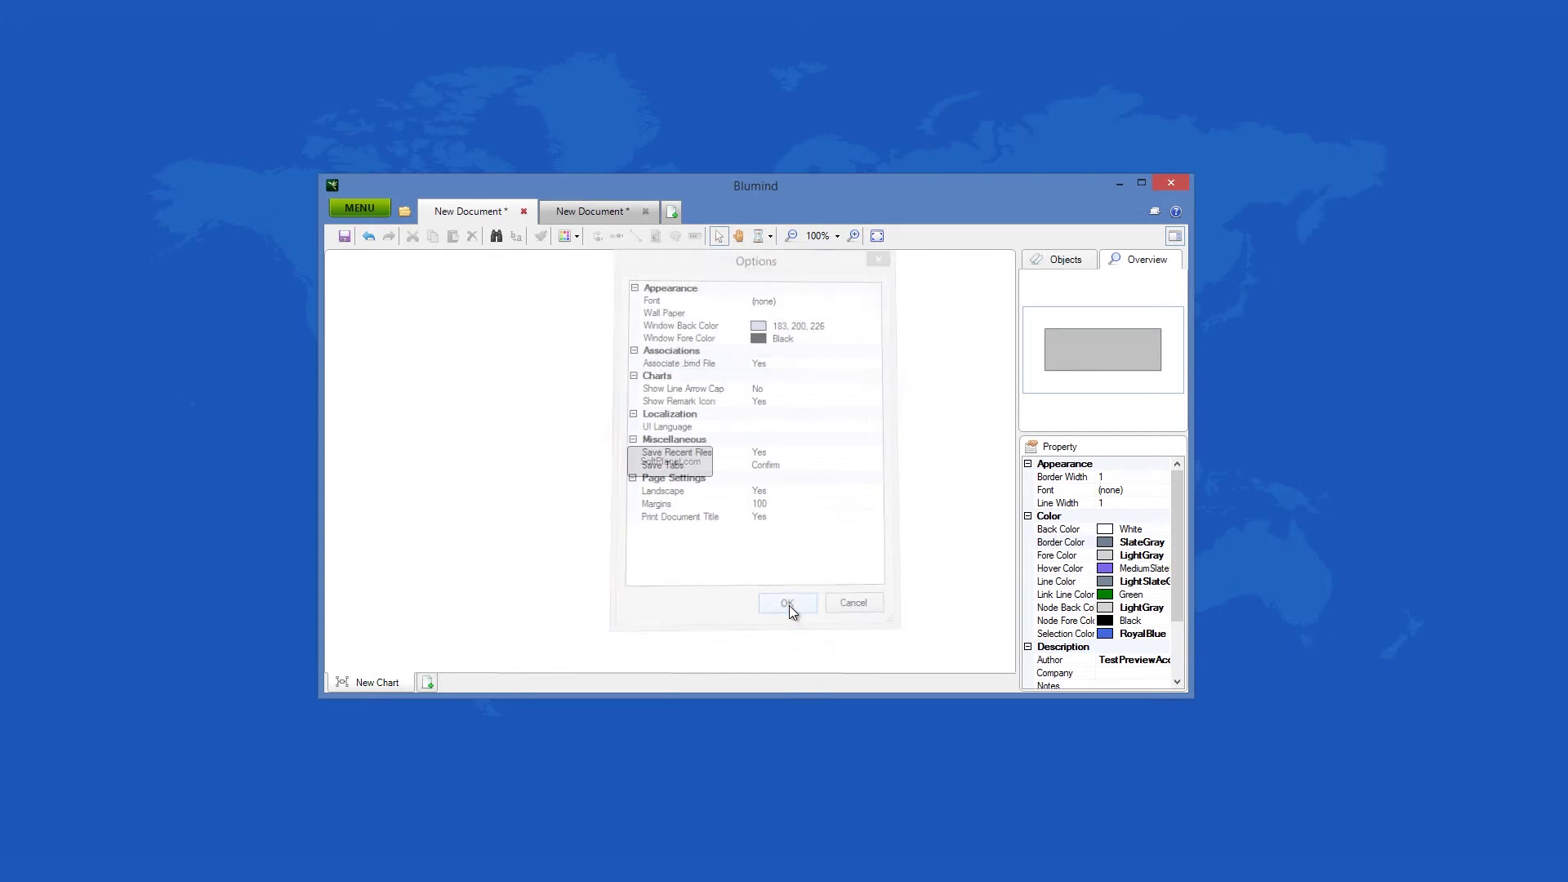
left_click(497, 236)
Dismiss Find and select the SoftPlanet.com node in the New Chart object tree.
left_click(410, 157)
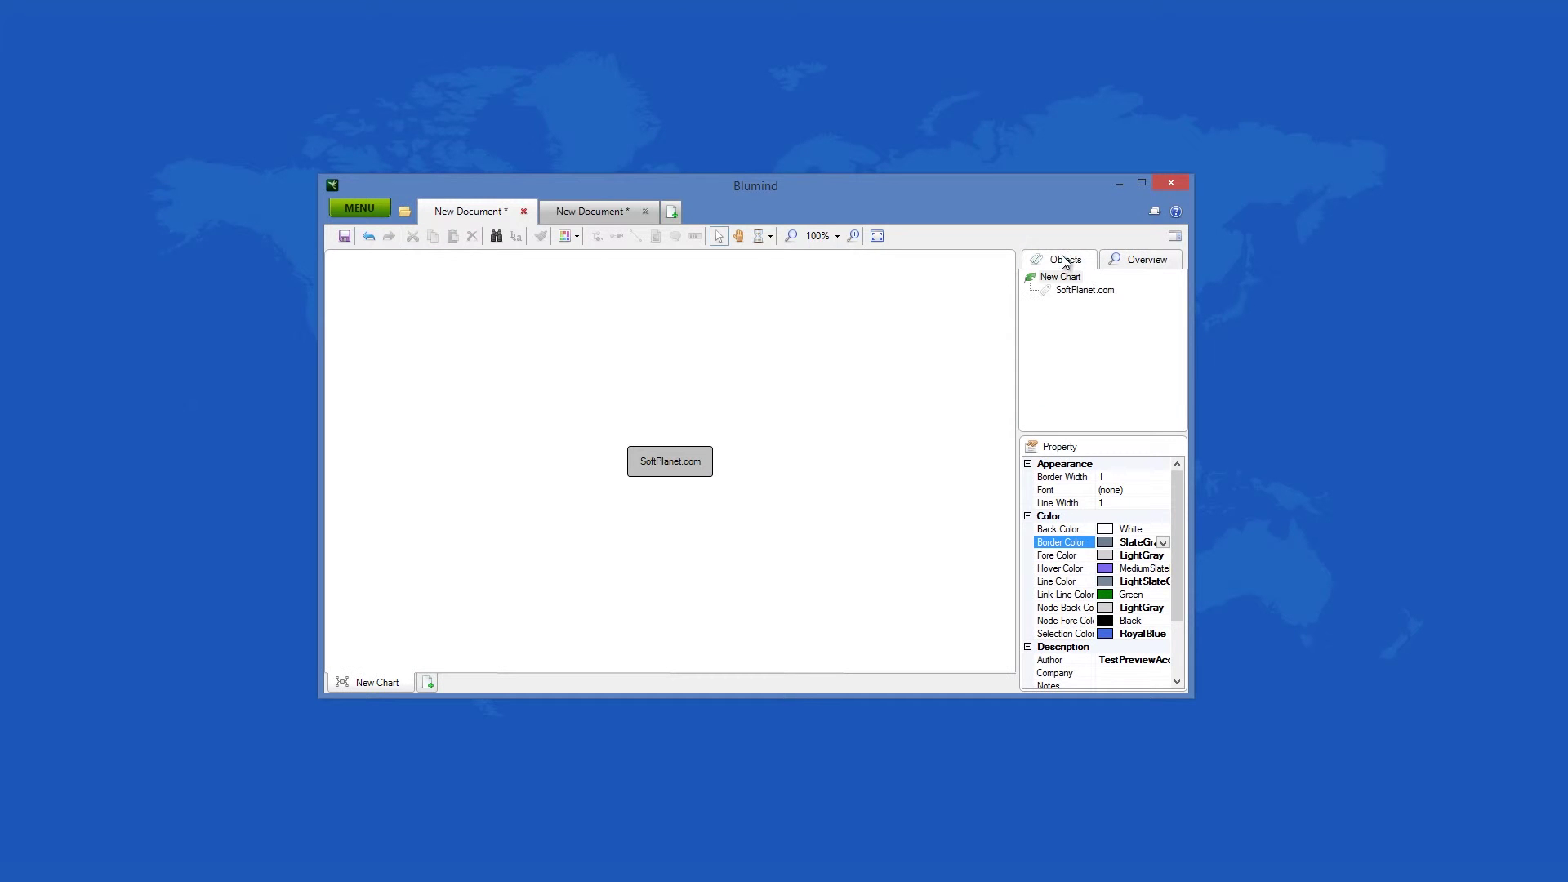
left_click(1073, 290)
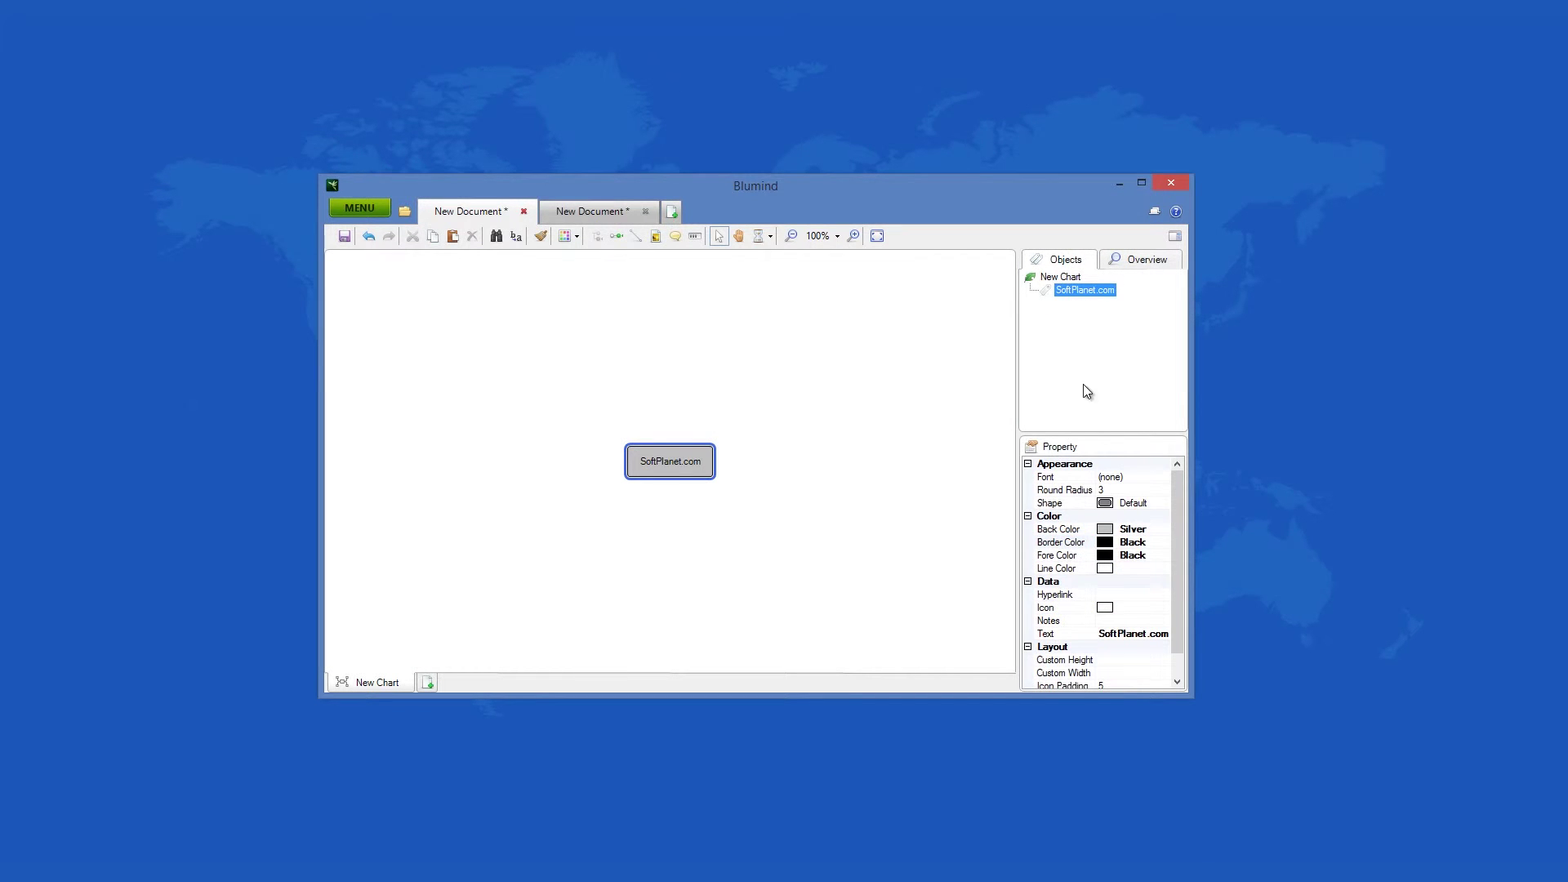
scroll(1177, 546, "down", 1)
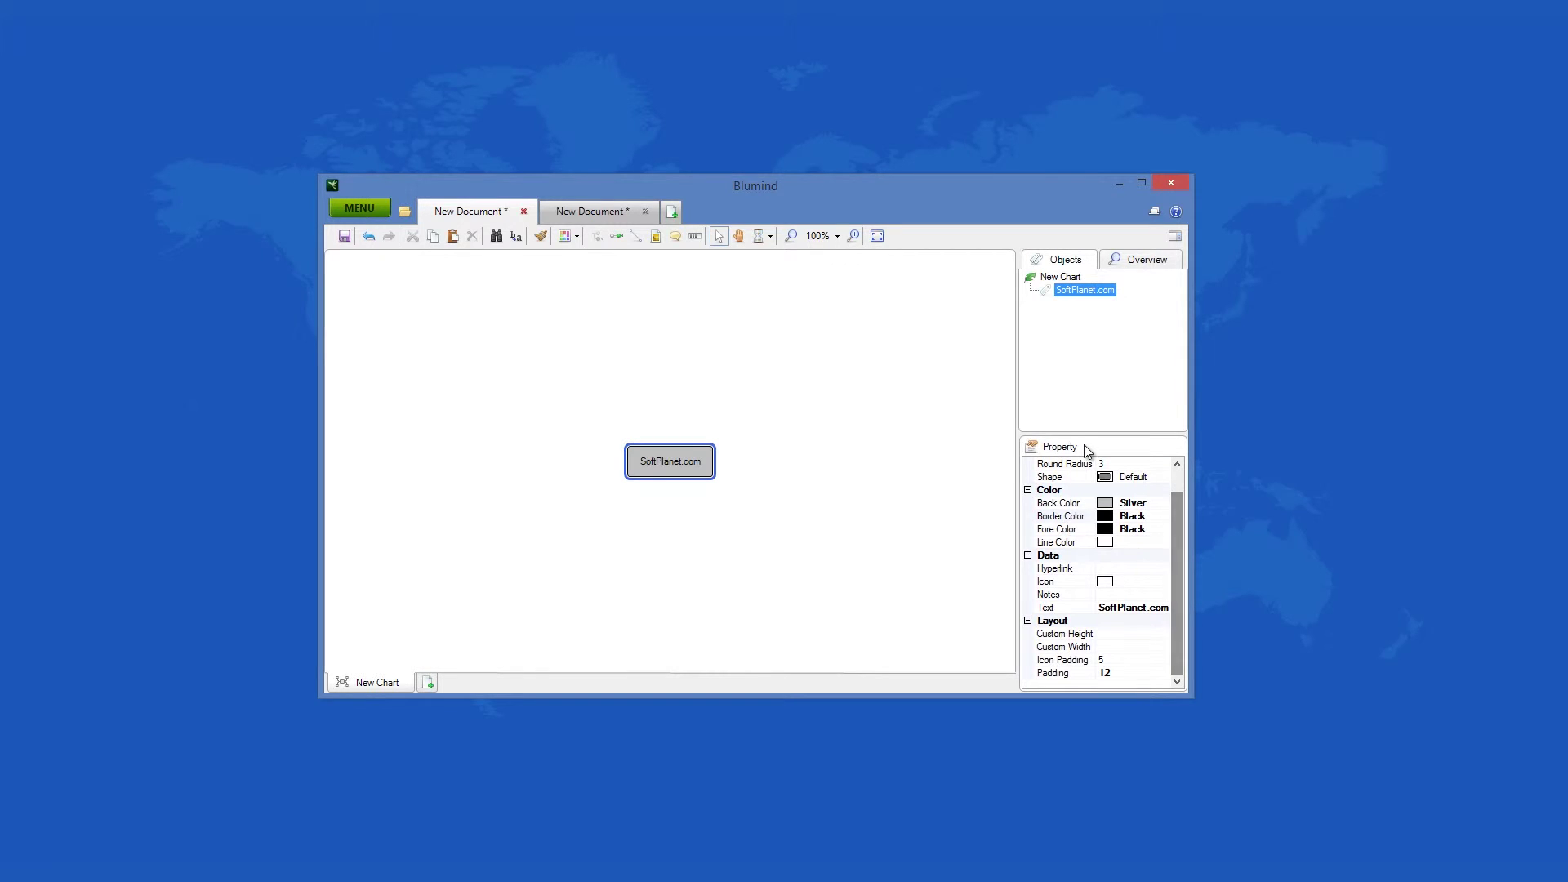
left_click(1156, 214)
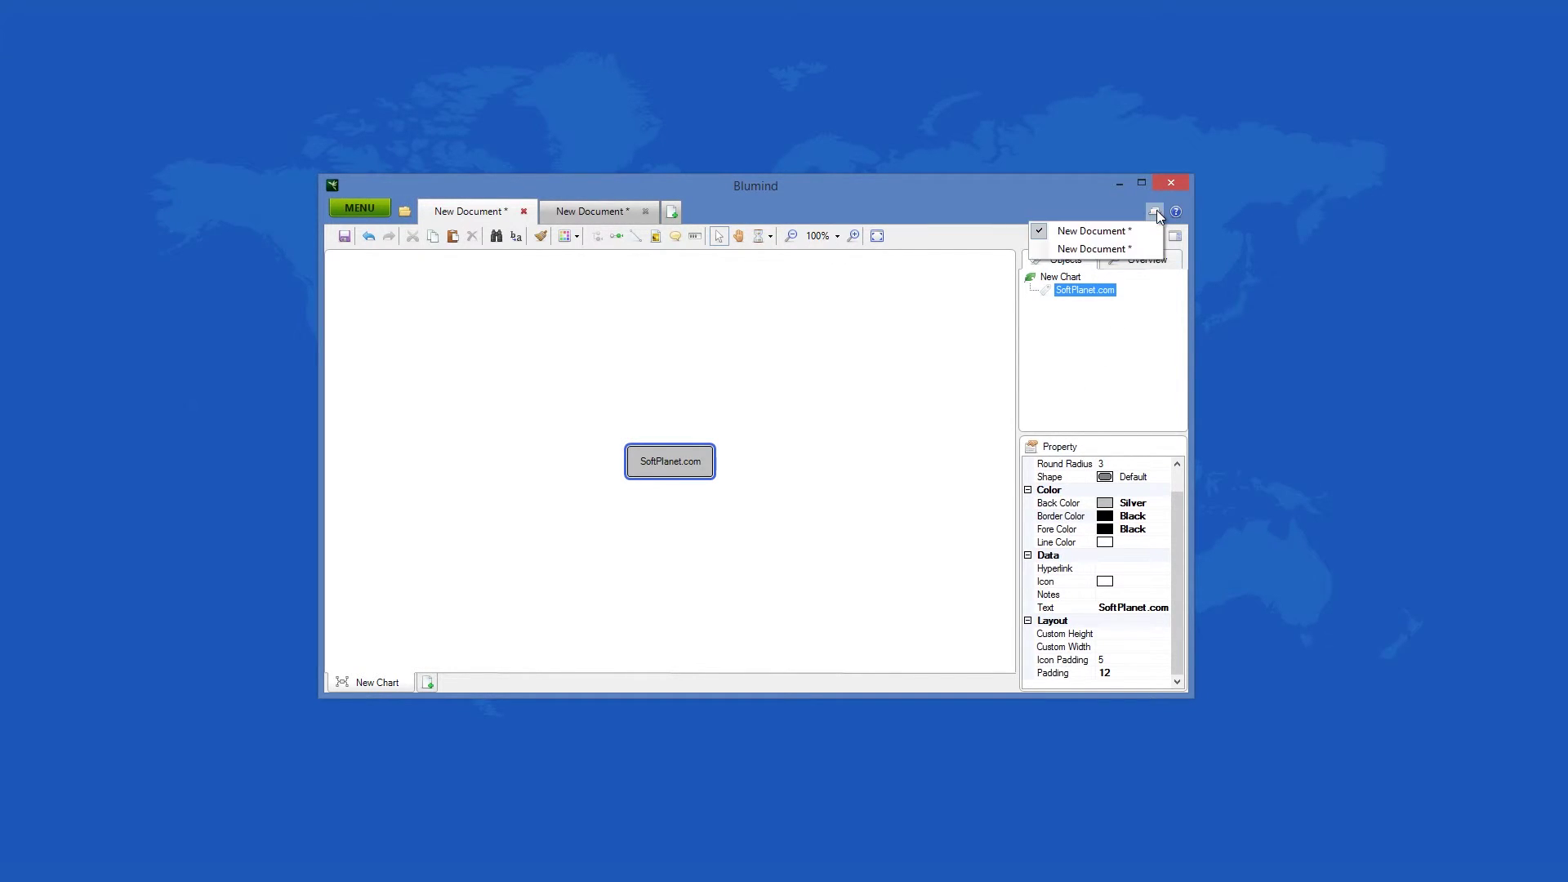
left_click(889, 284)
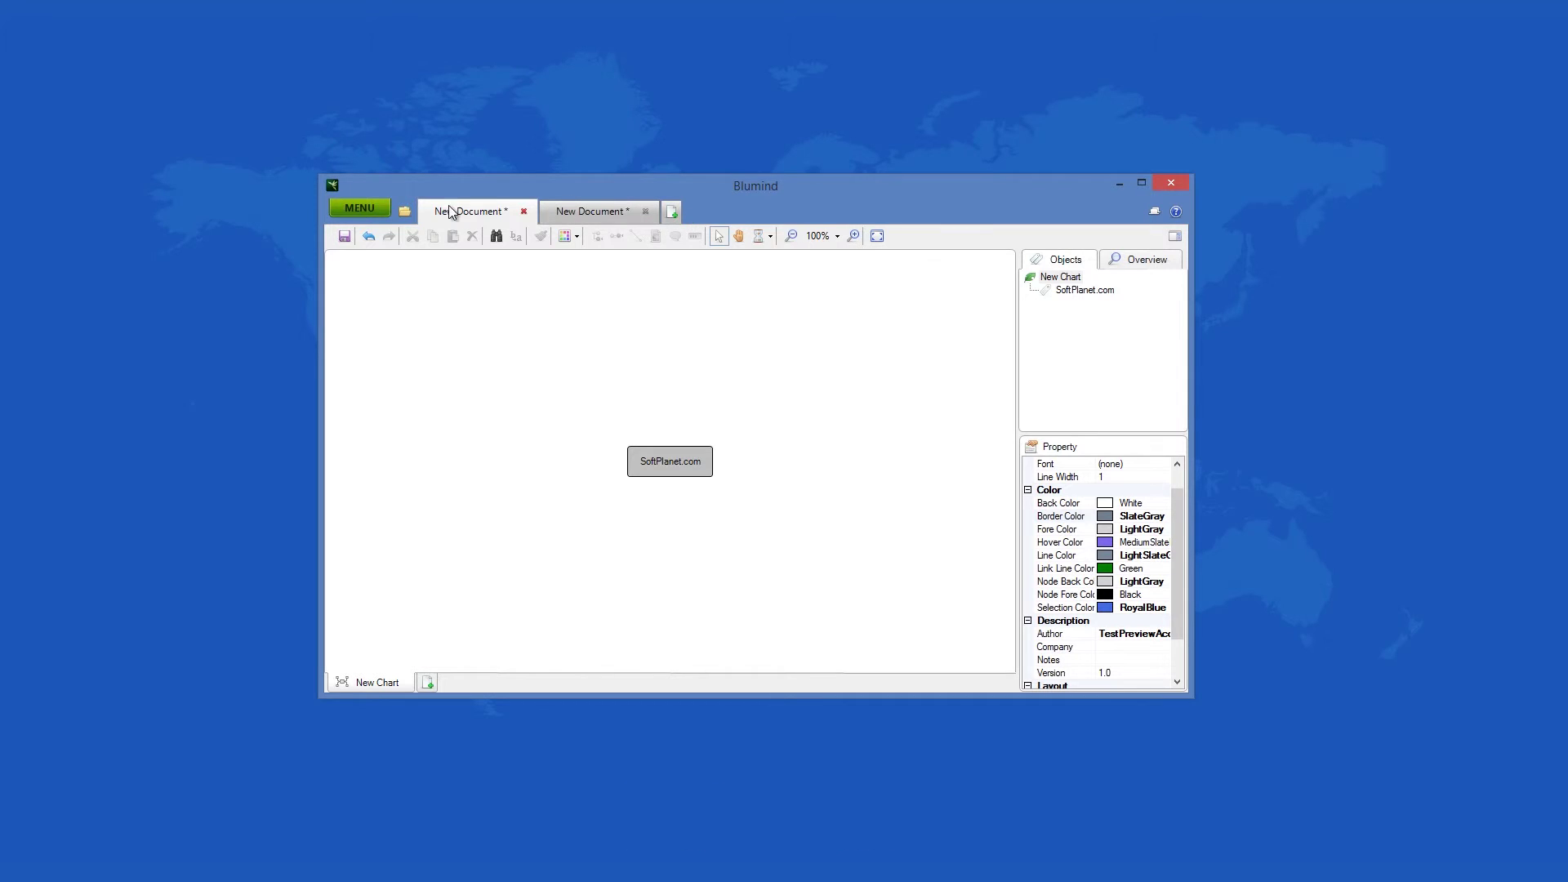
left_click(363, 209)
mouse_move(370, 348)
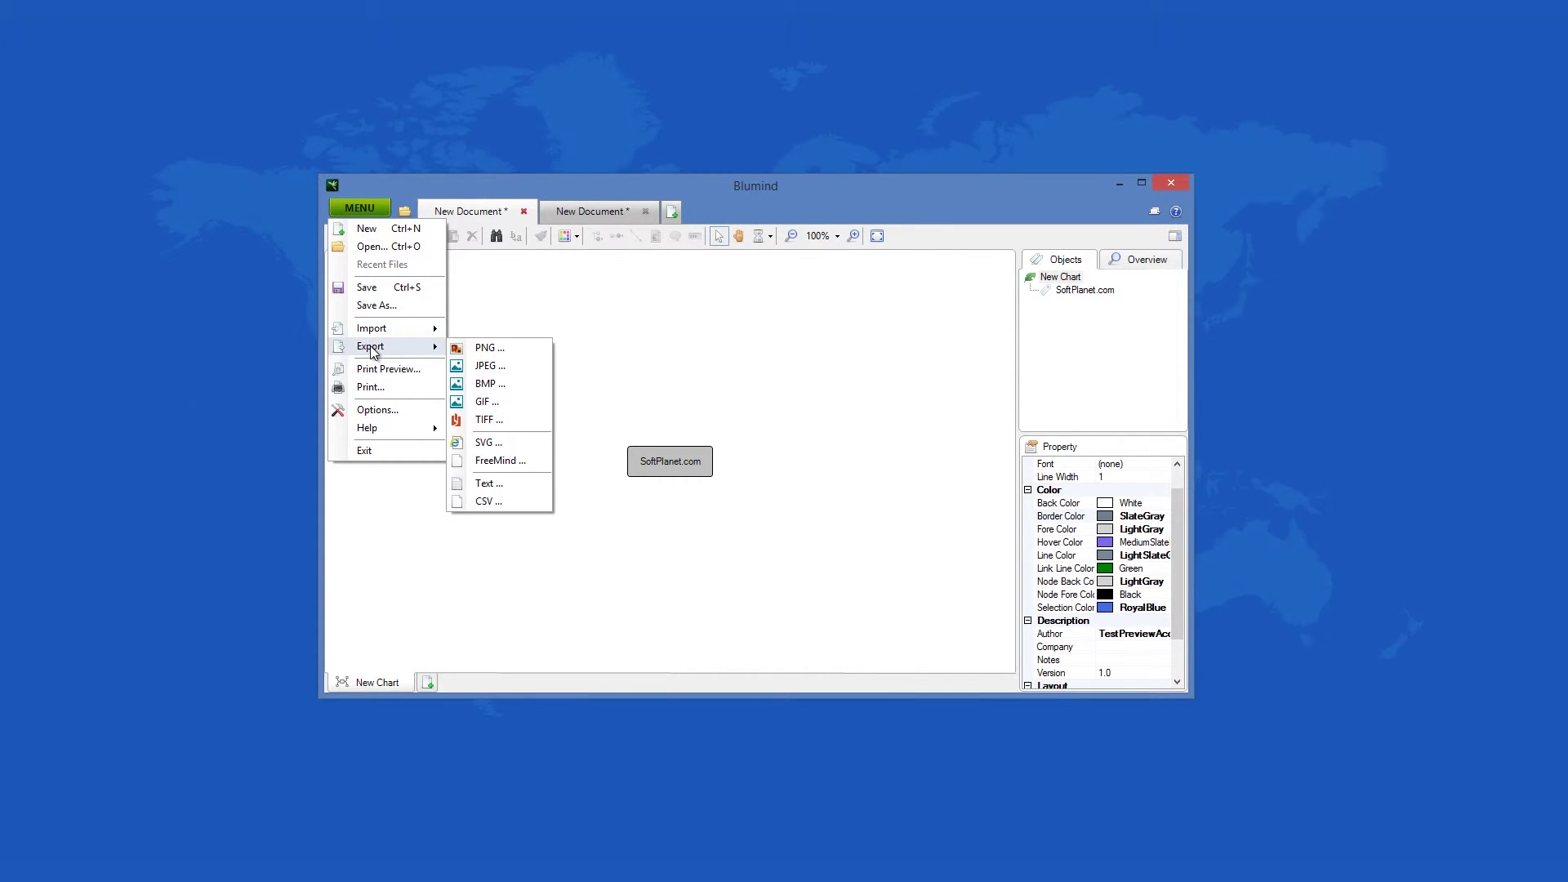
left_click(374, 409)
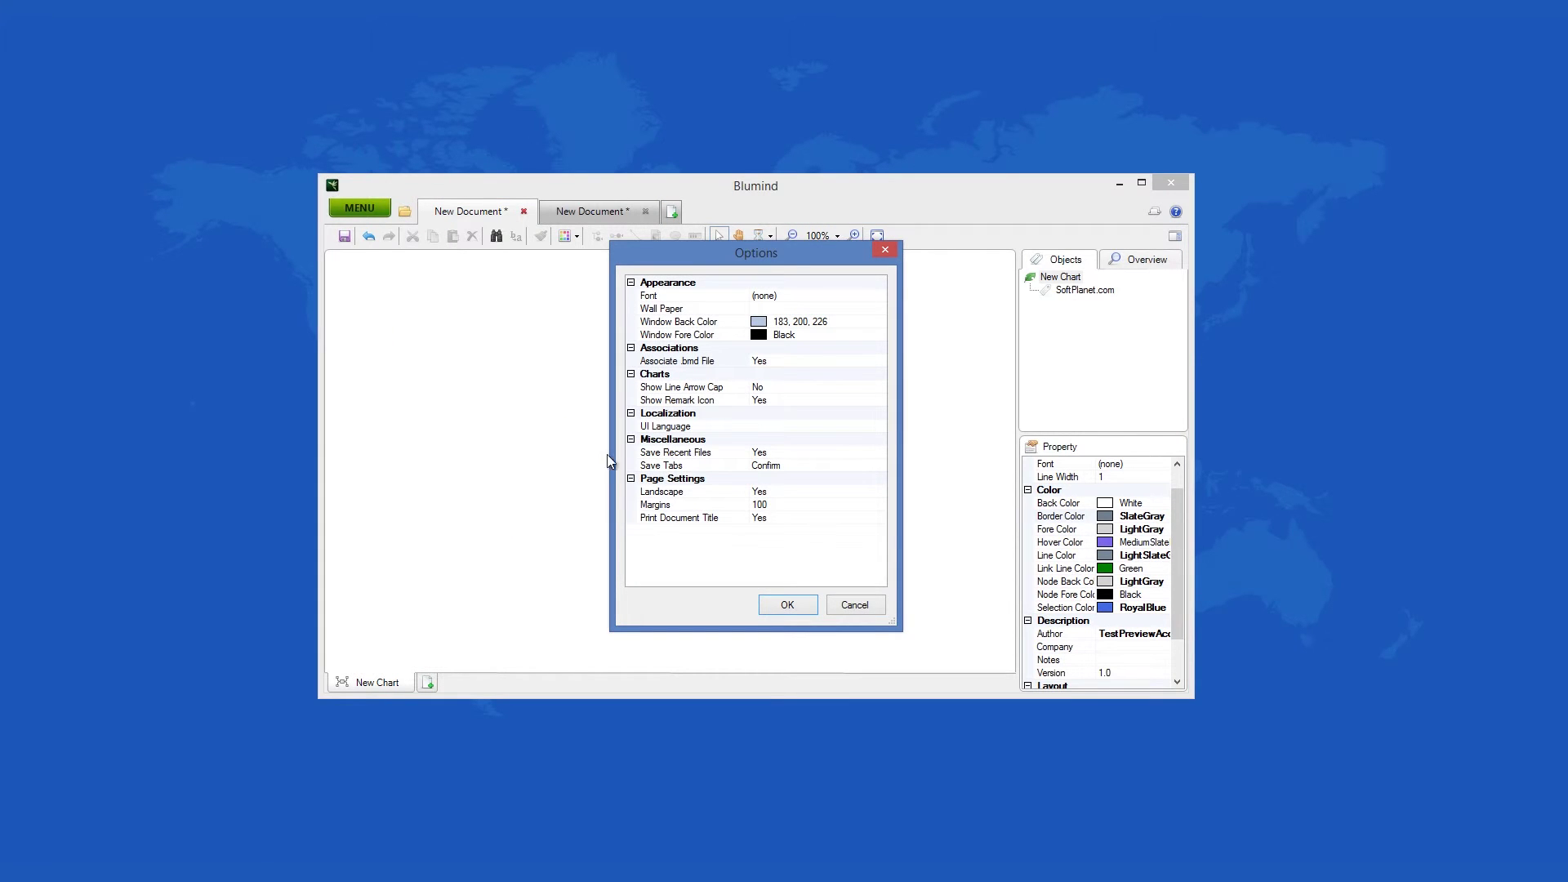
left_click(631, 440)
left_click(632, 440)
left_click(784, 604)
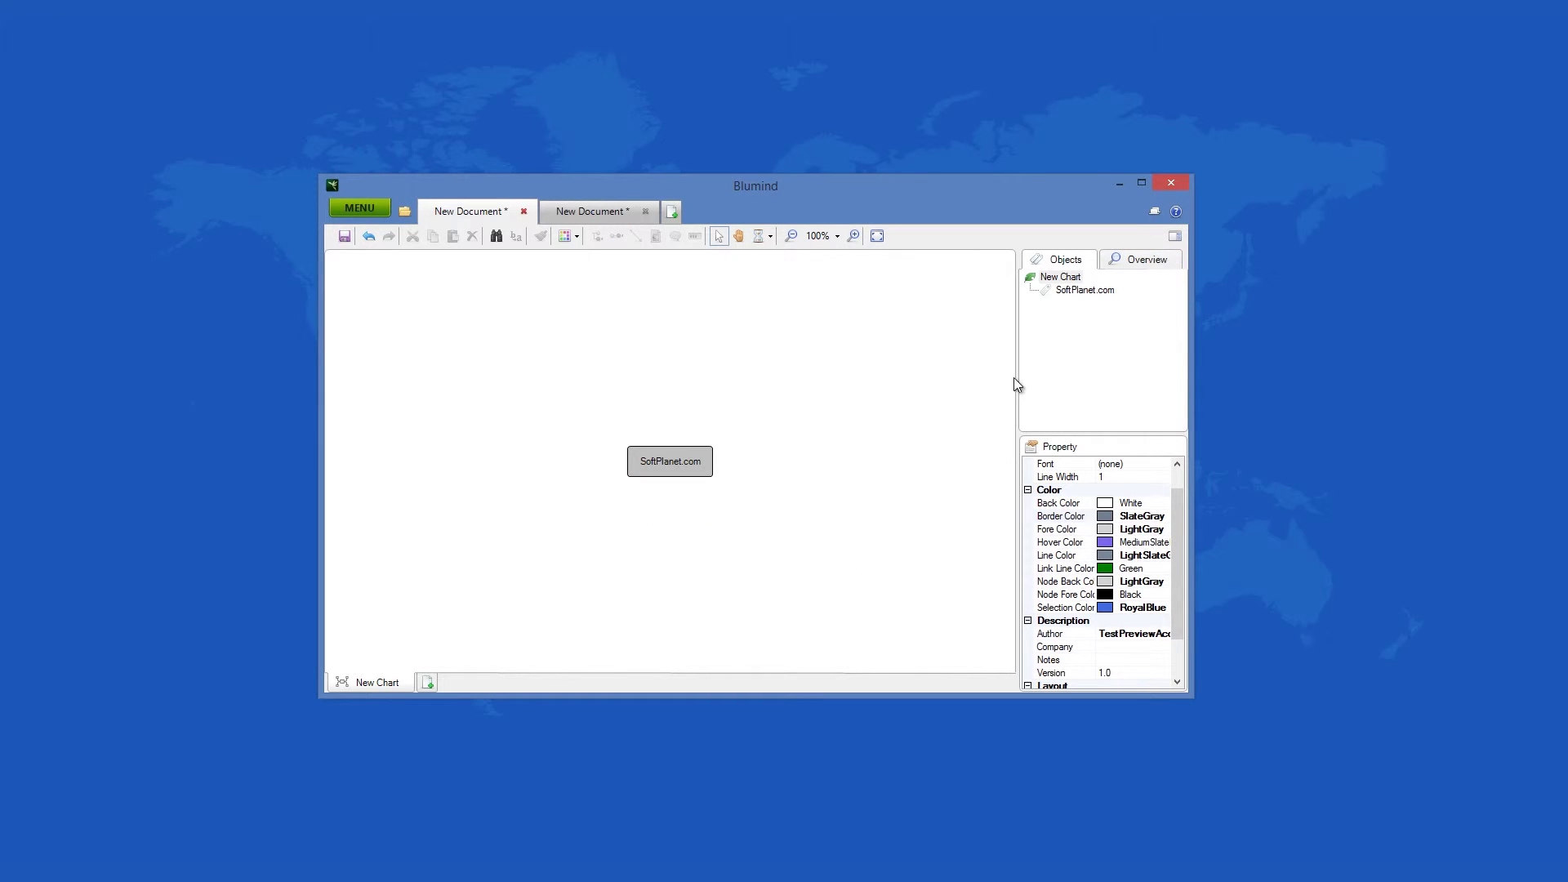
left_click_drag(1012, 378, 1109, 378)
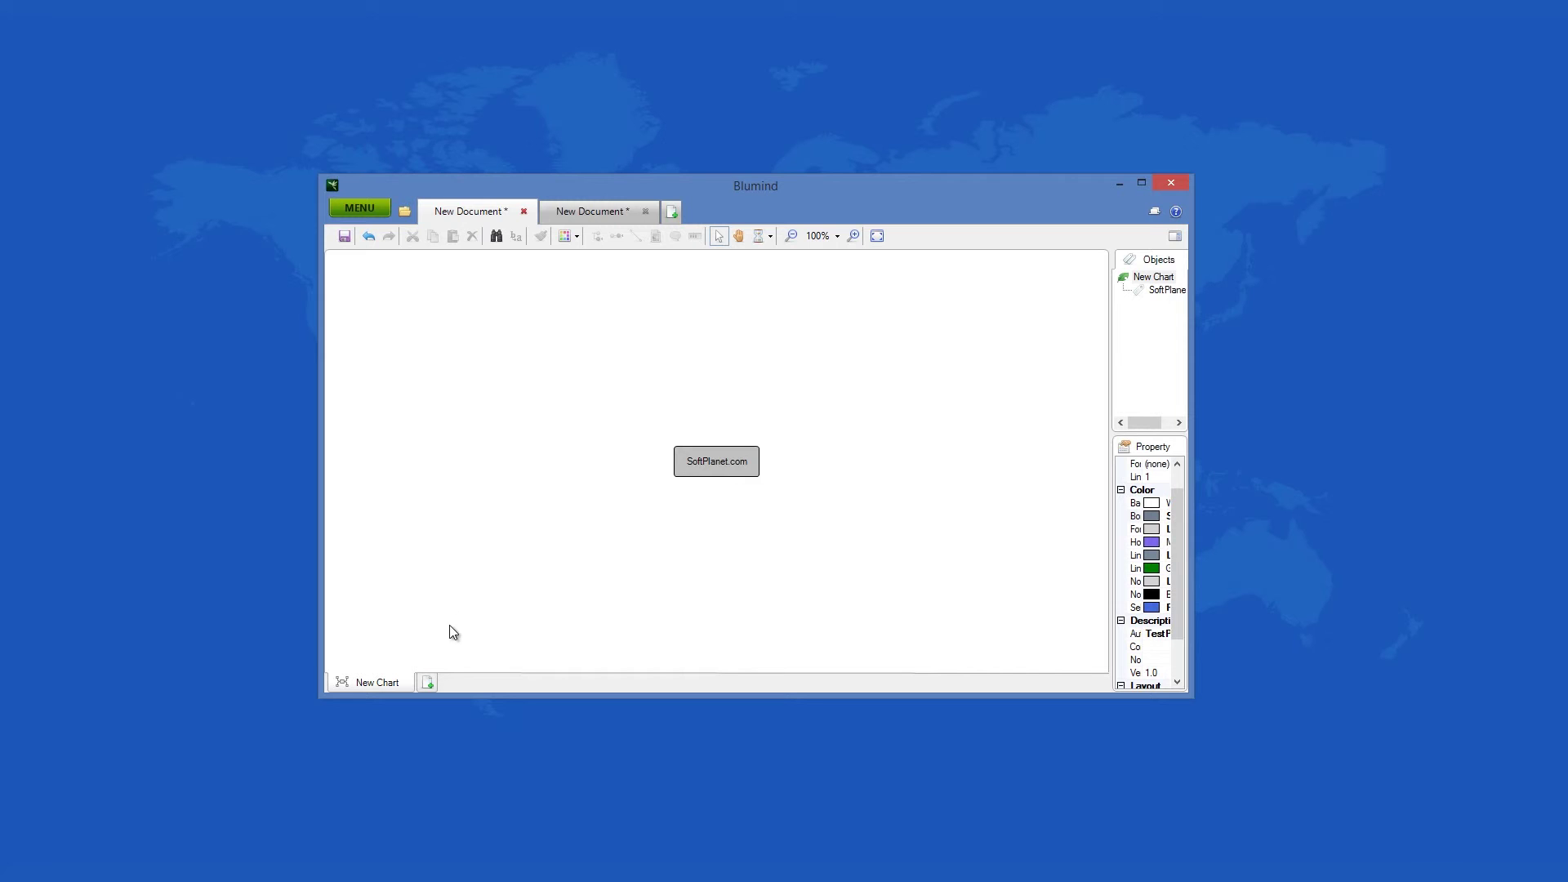
Add a NewDocument chart with a Center Topic, switching to New Chart and back.
left_click(425, 684)
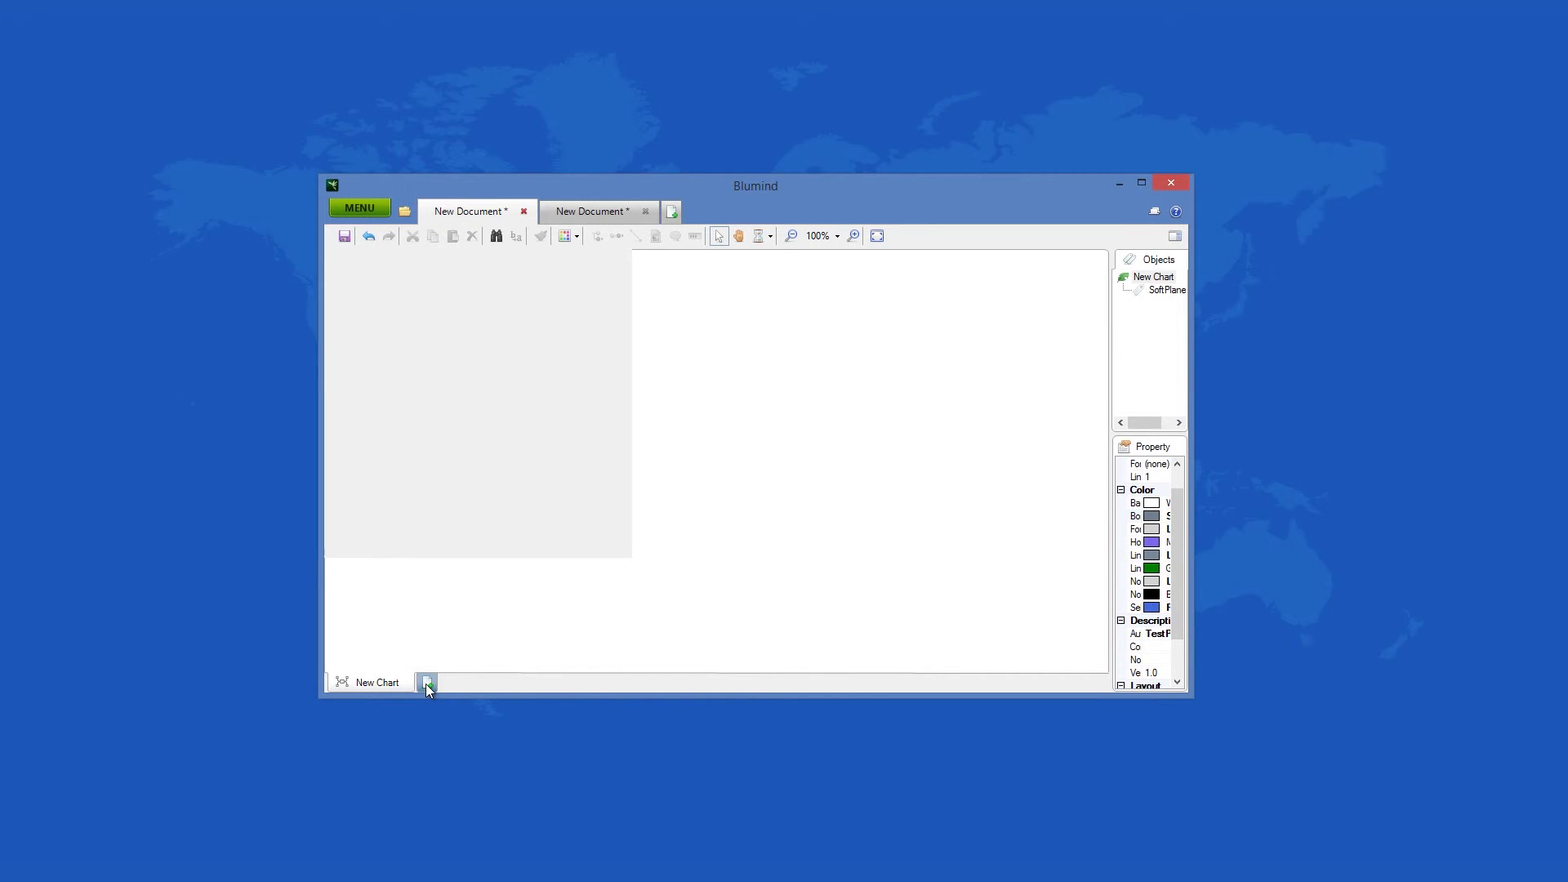
left_click(391, 686)
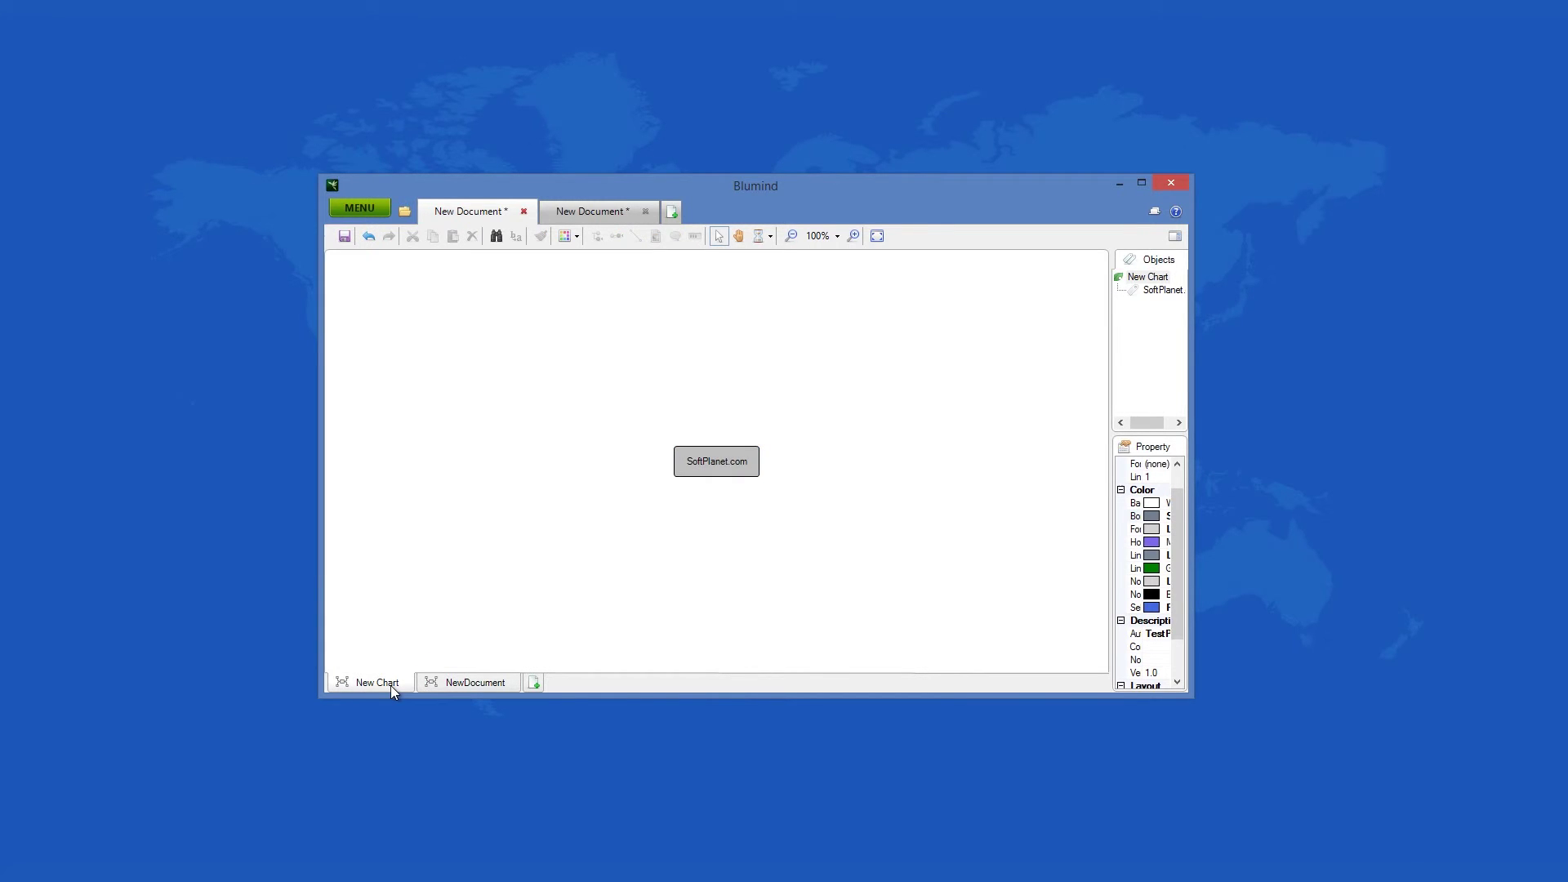
left_click(431, 685)
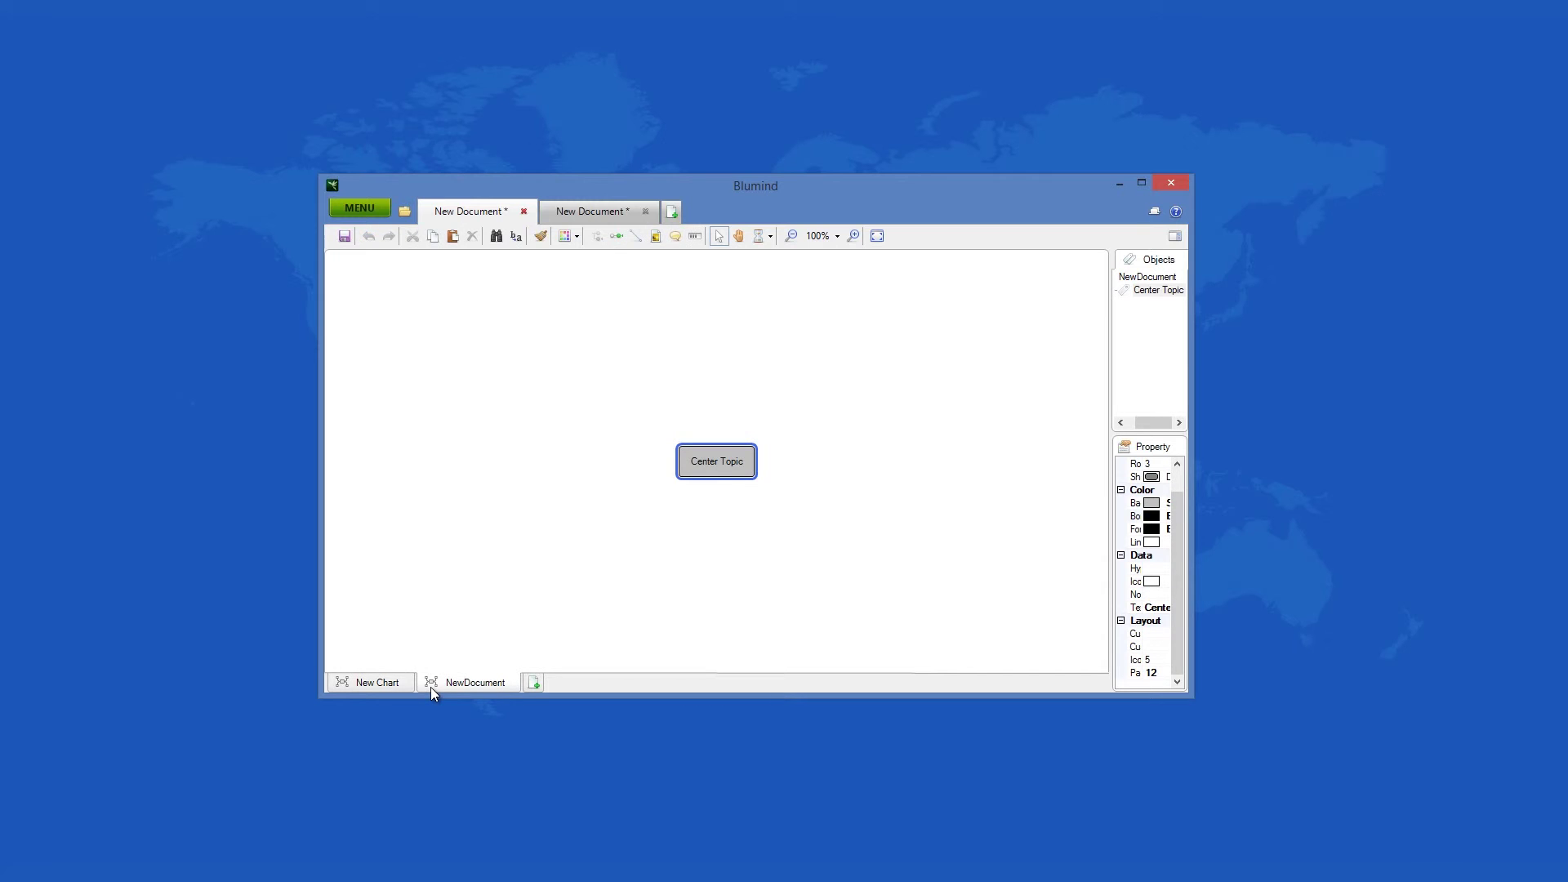
left_click(657, 238)
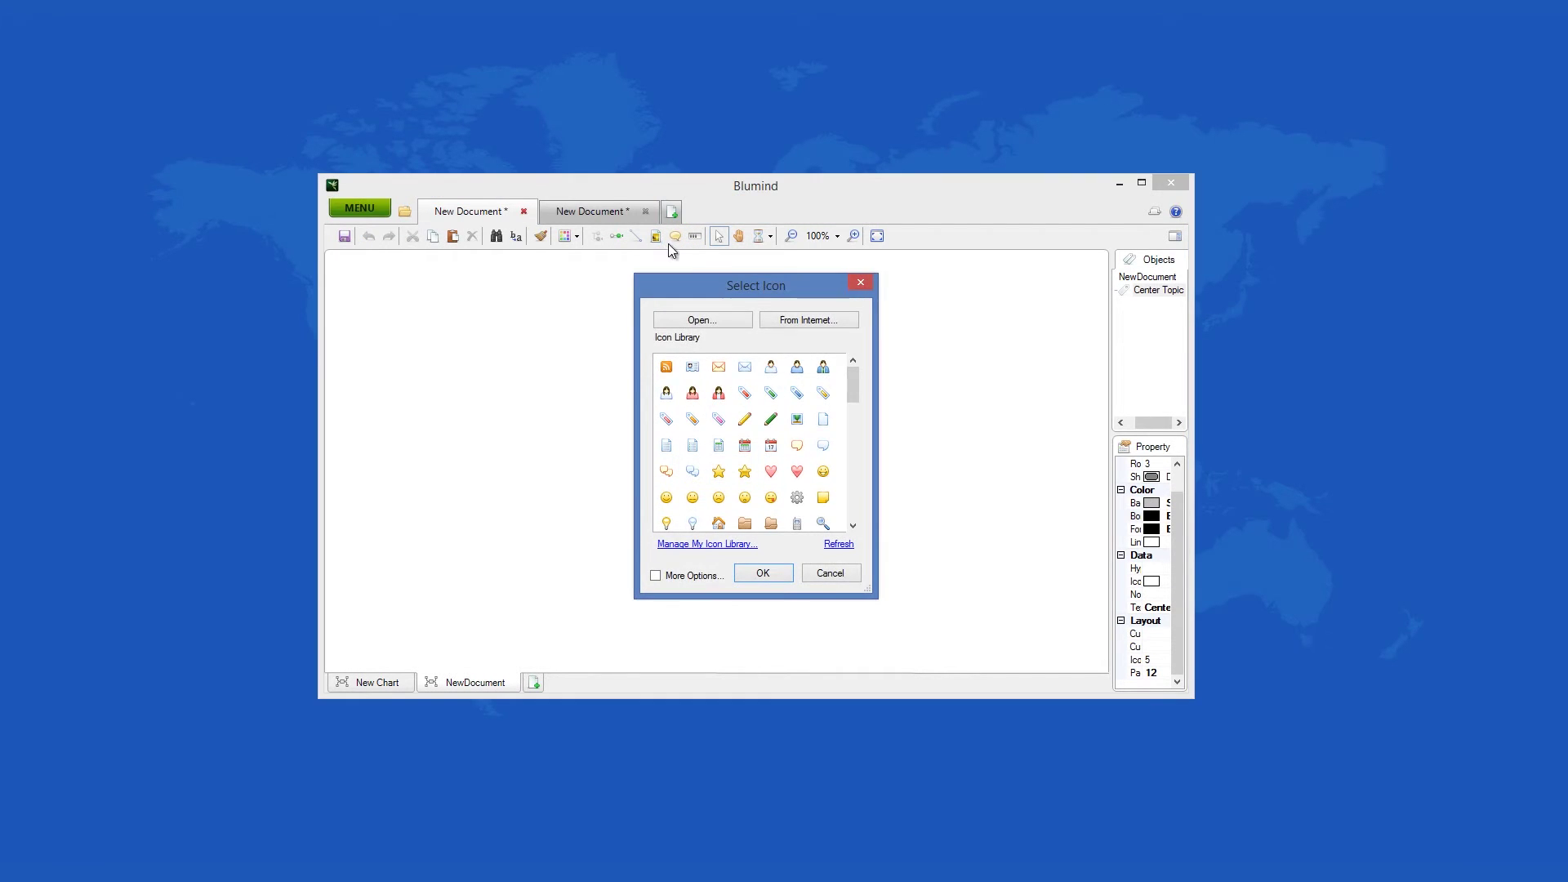
left_click(863, 280)
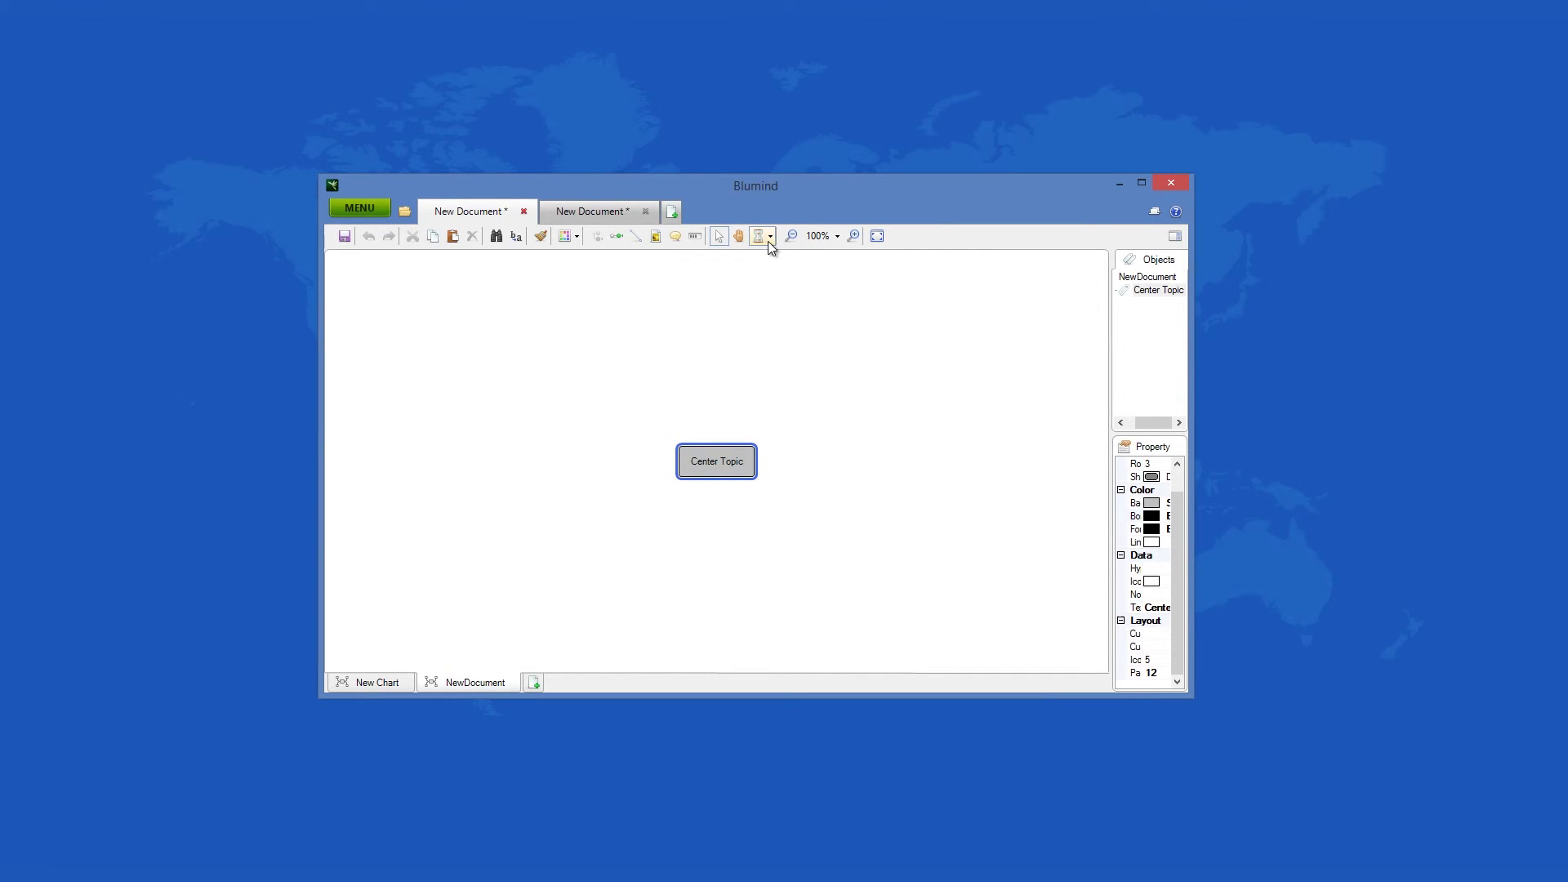
left_click(769, 237)
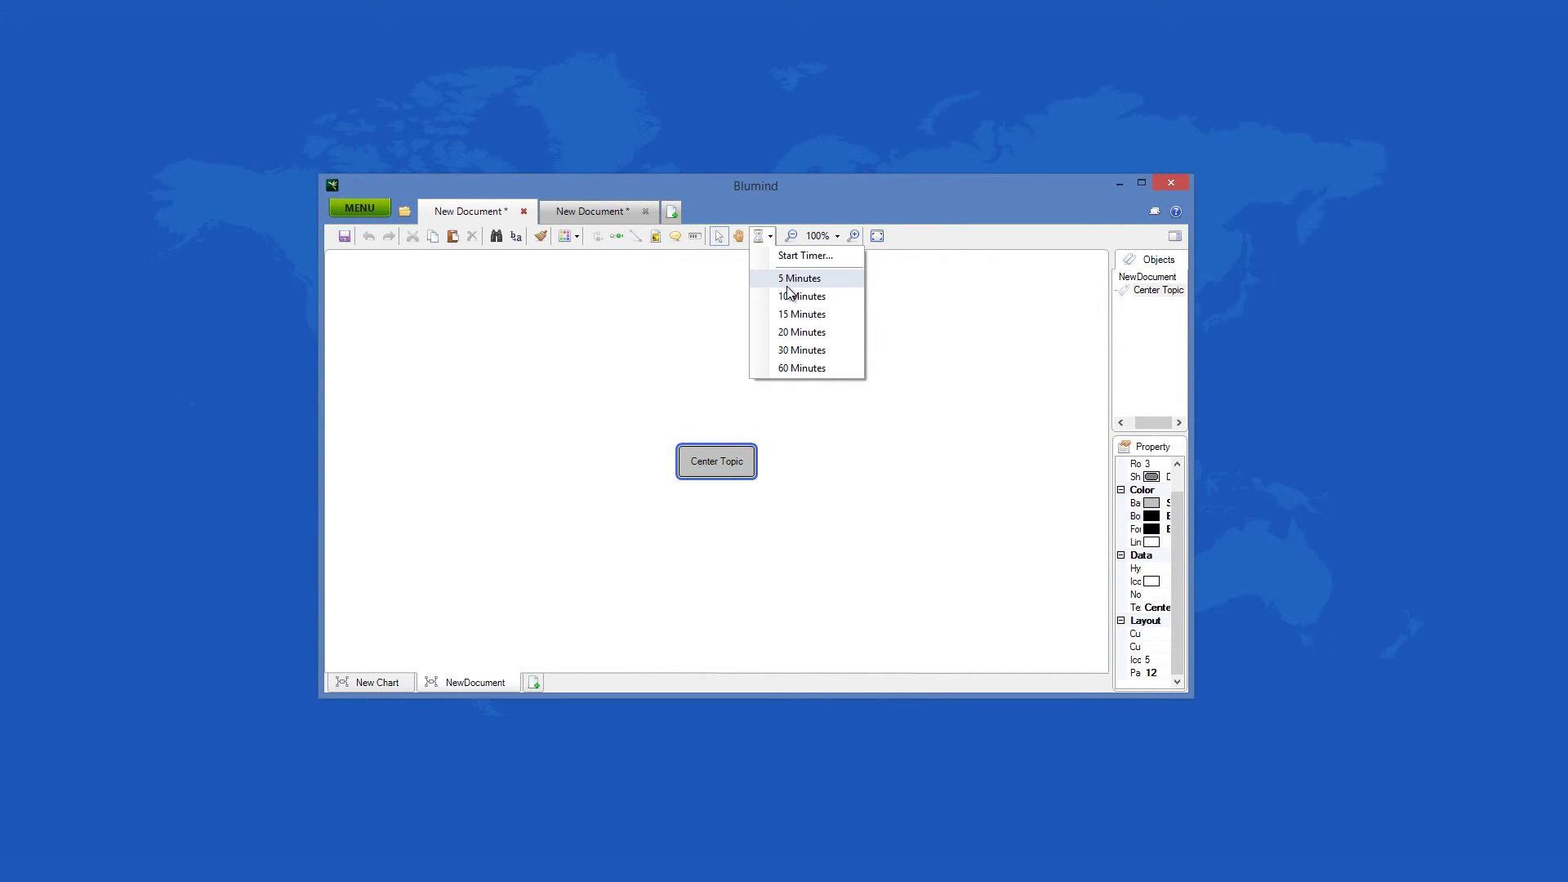
left_click(1106, 463)
left_click_drag(1106, 463, 883, 469)
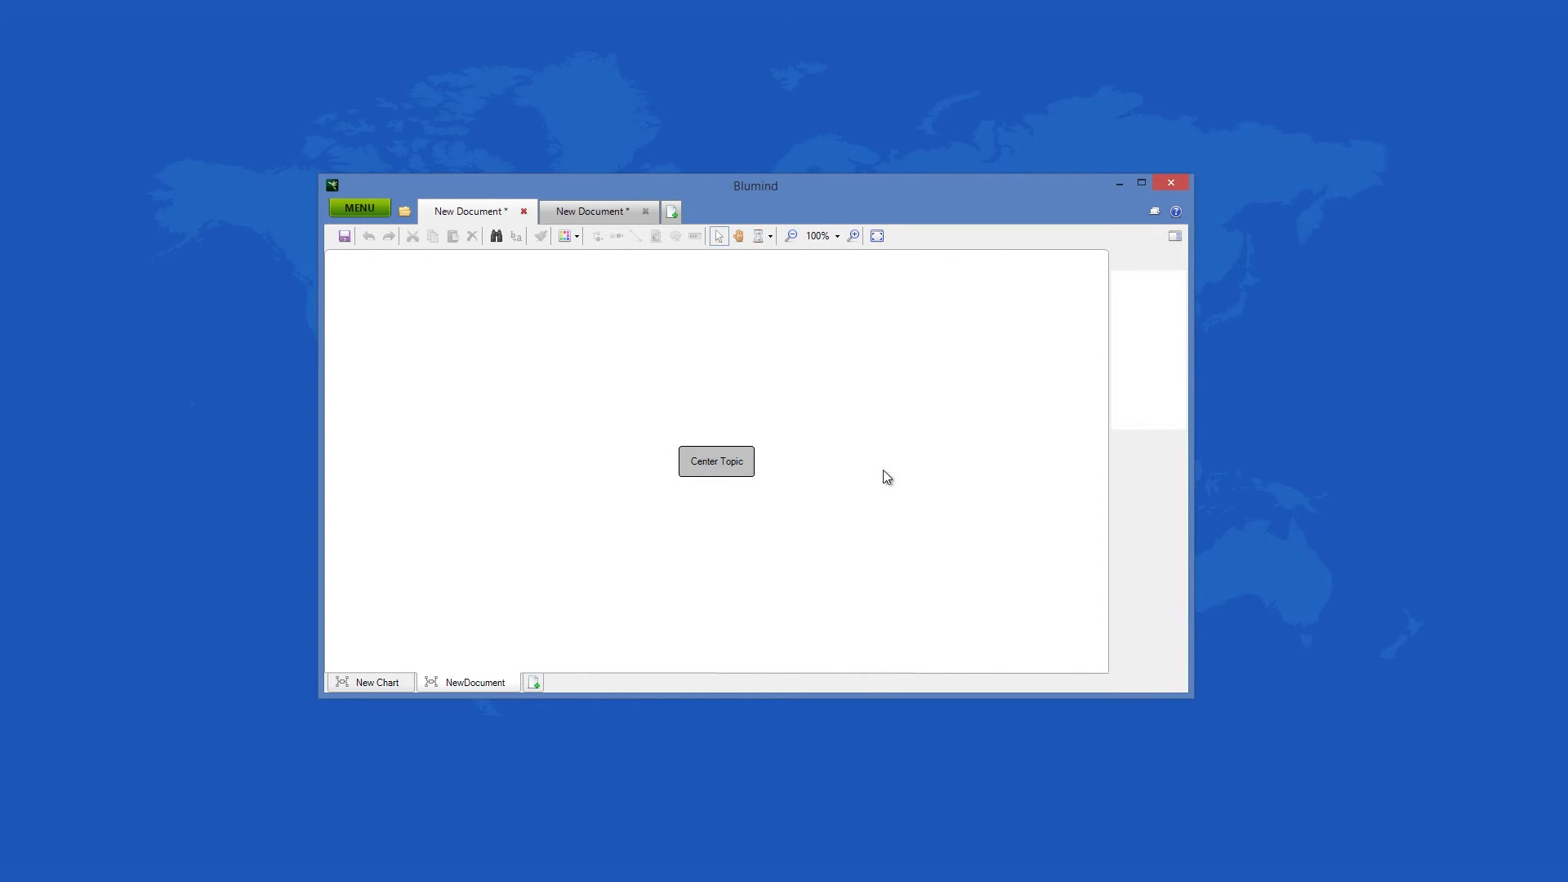
Drag the panel splitter so the object tree and Property grid show their full labels.
left_click_drag(1171, 560, 1169, 634)
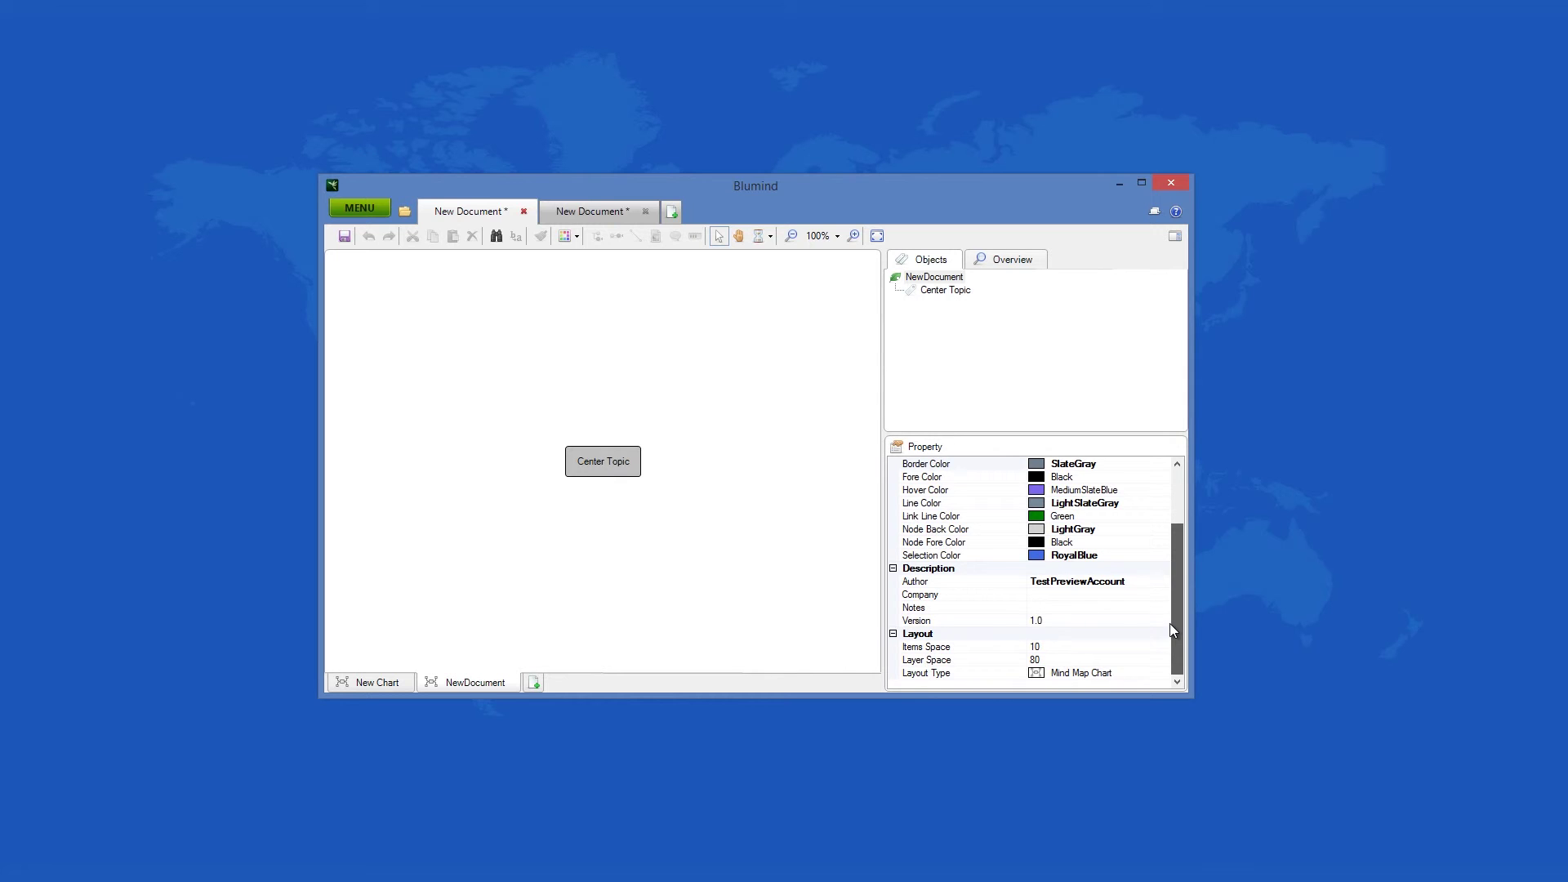
left_click_drag(1170, 623, 1170, 502)
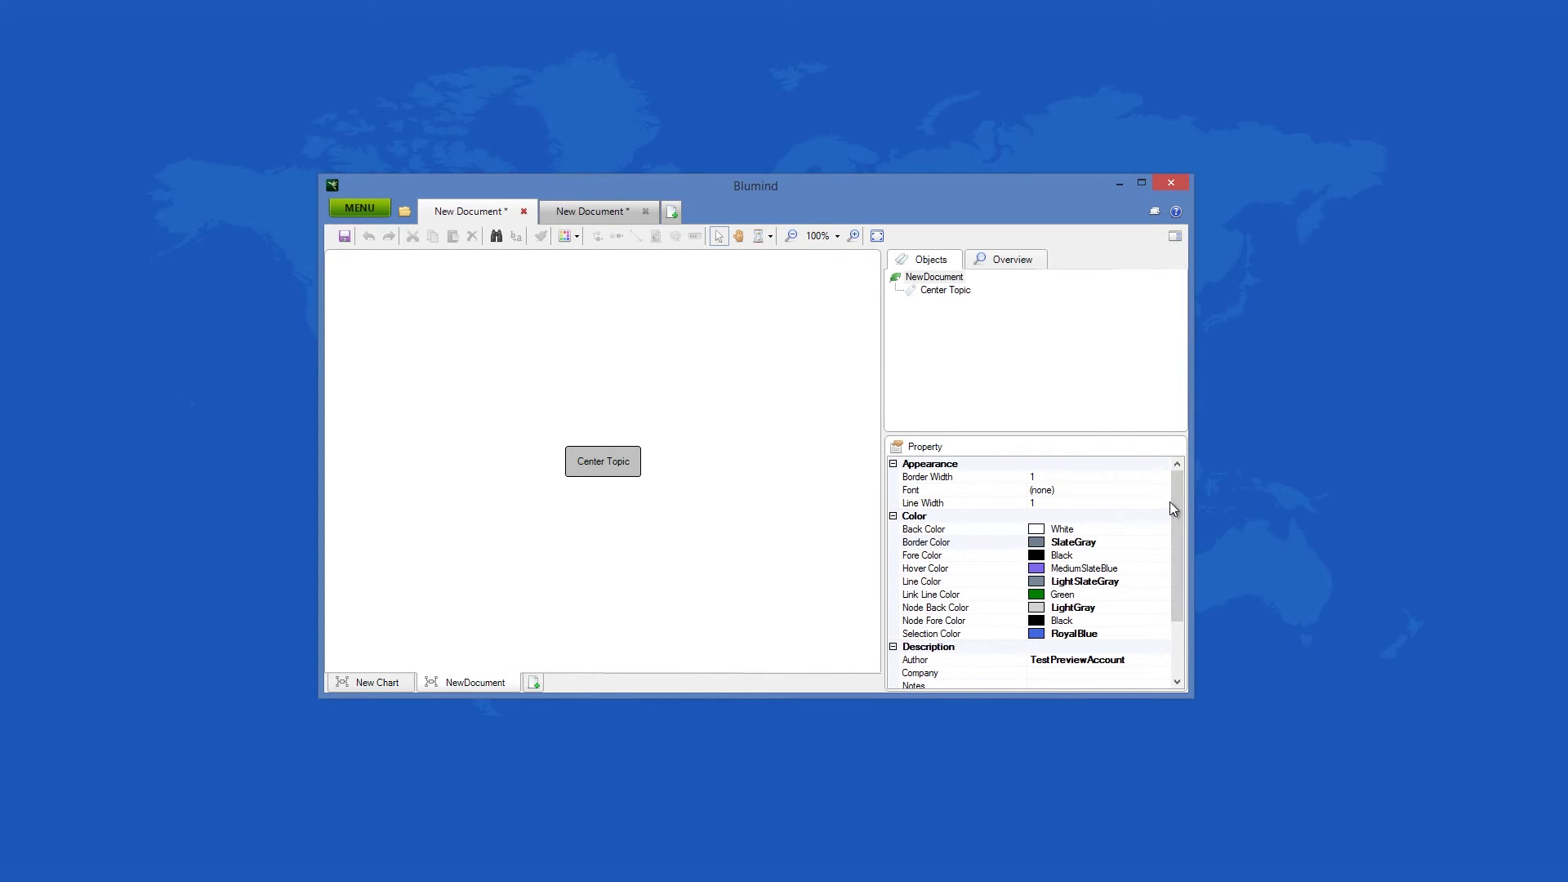
Return to the New Chart chart containing the SoftPlanet.com topic.
left_click(975, 554)
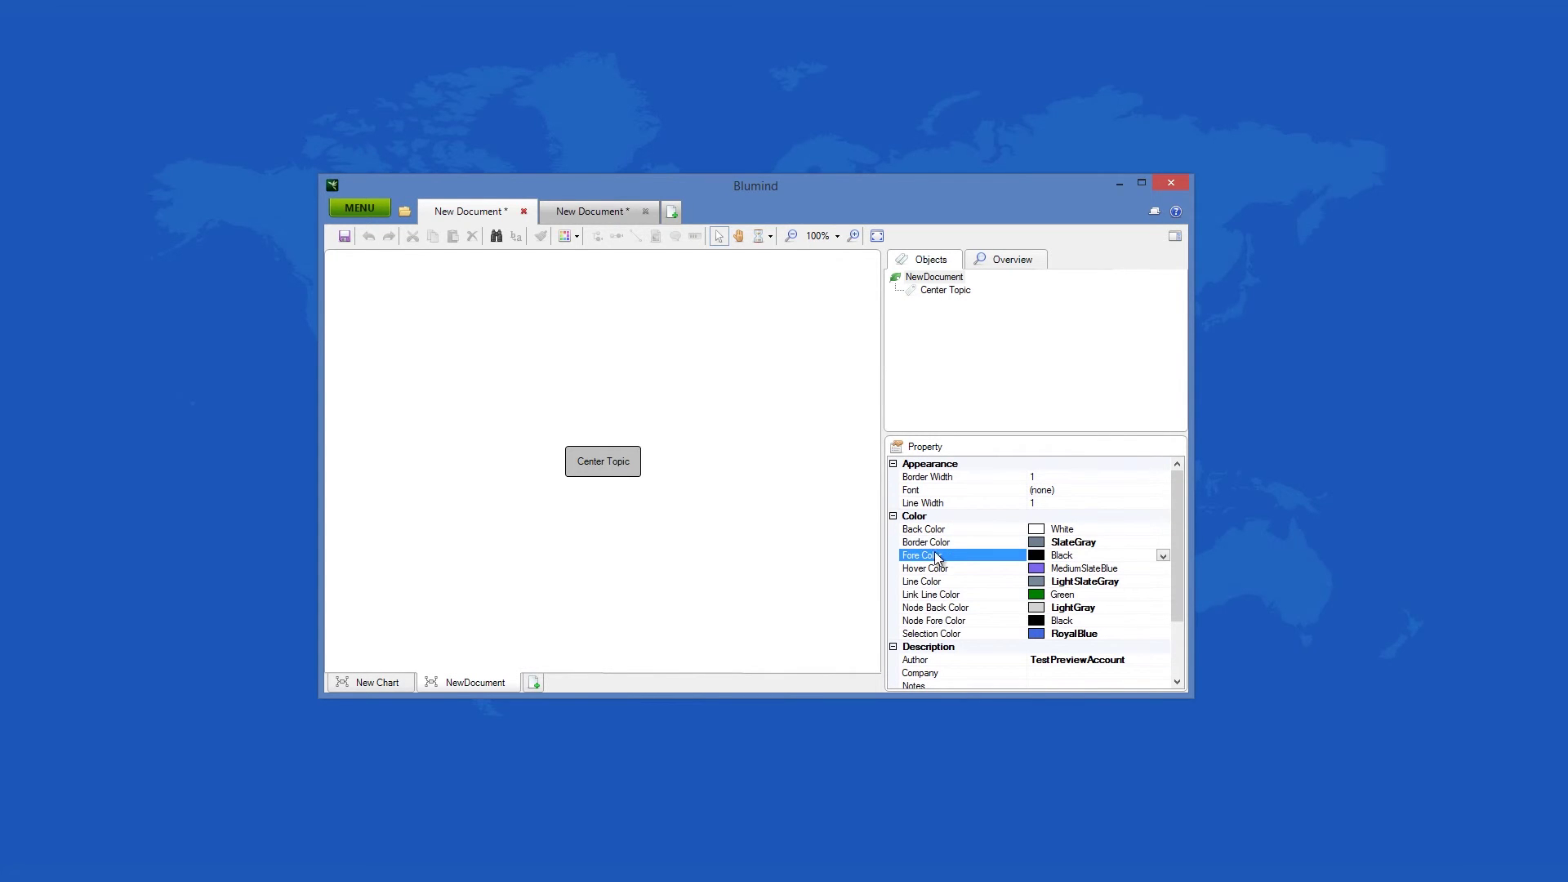
right_click(693, 501)
mouse_move(727, 570)
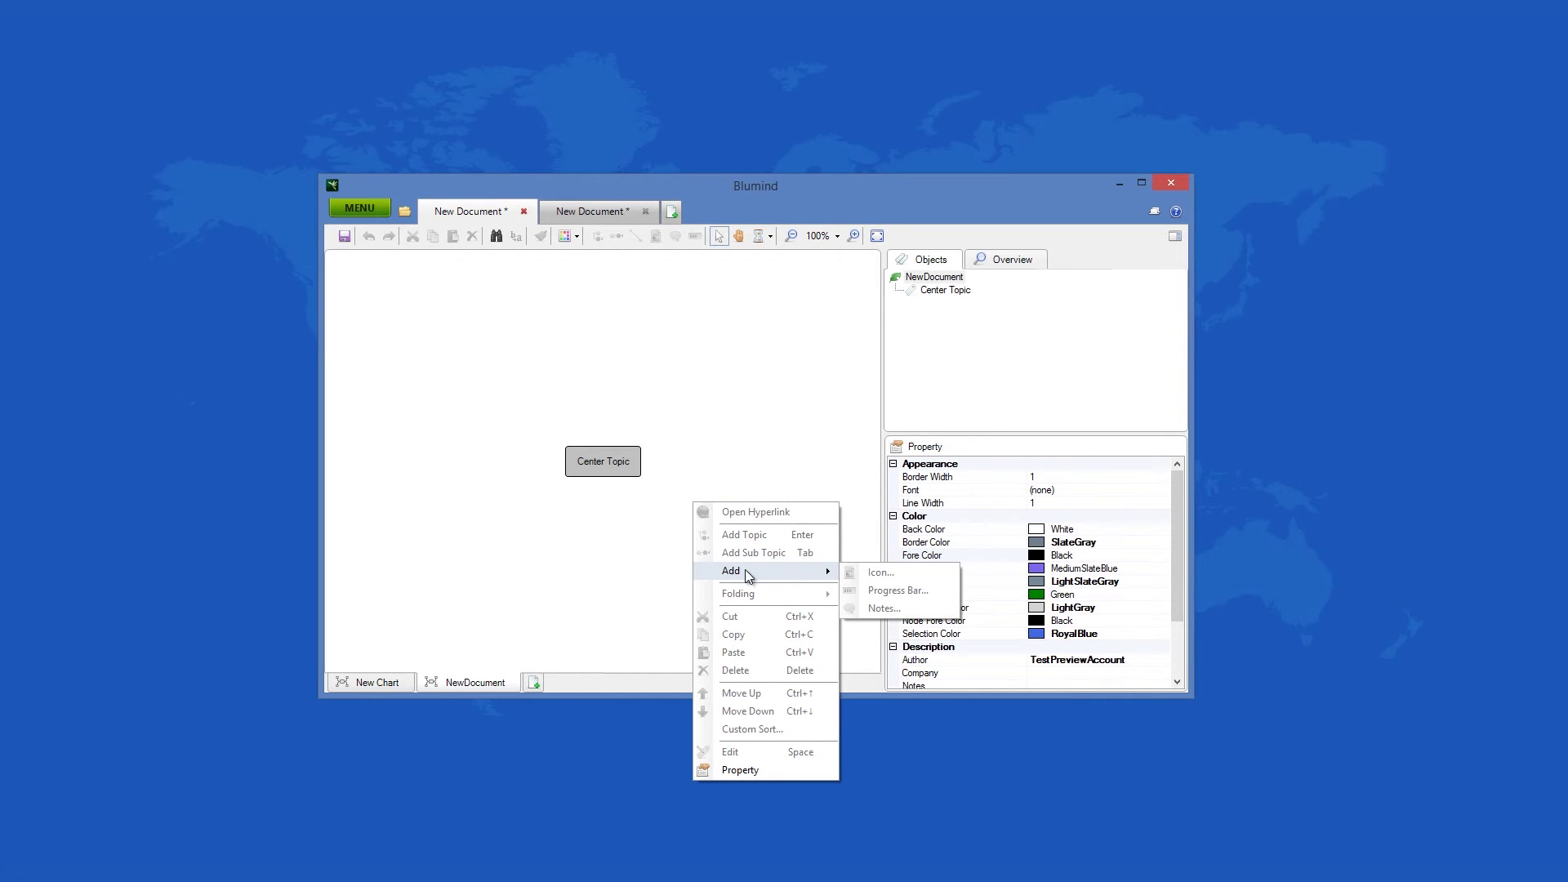
left_click(404, 684)
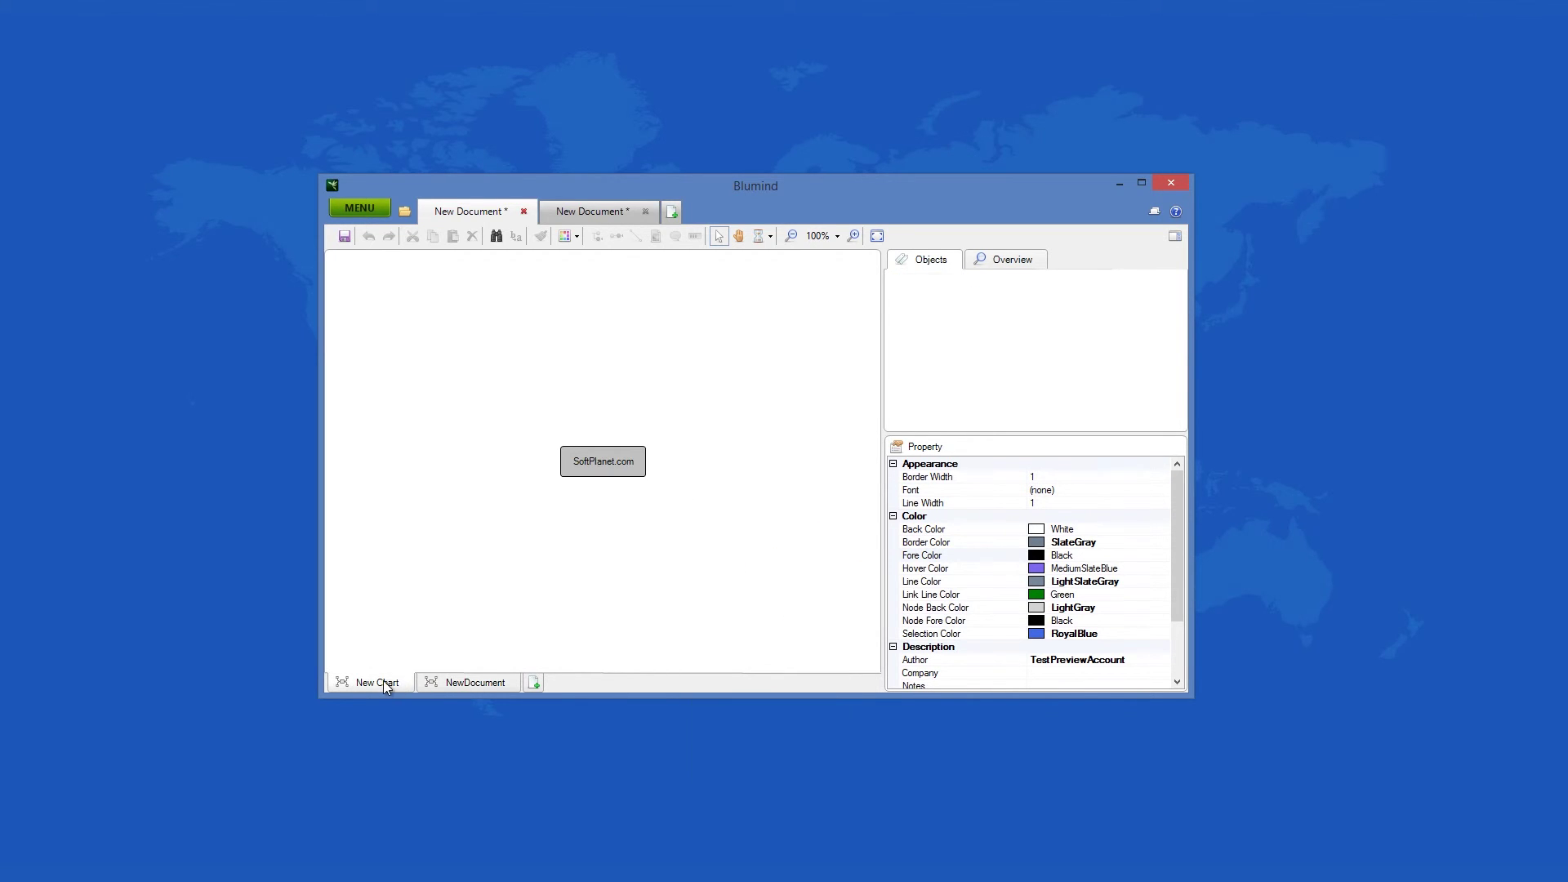
right_click(591, 574)
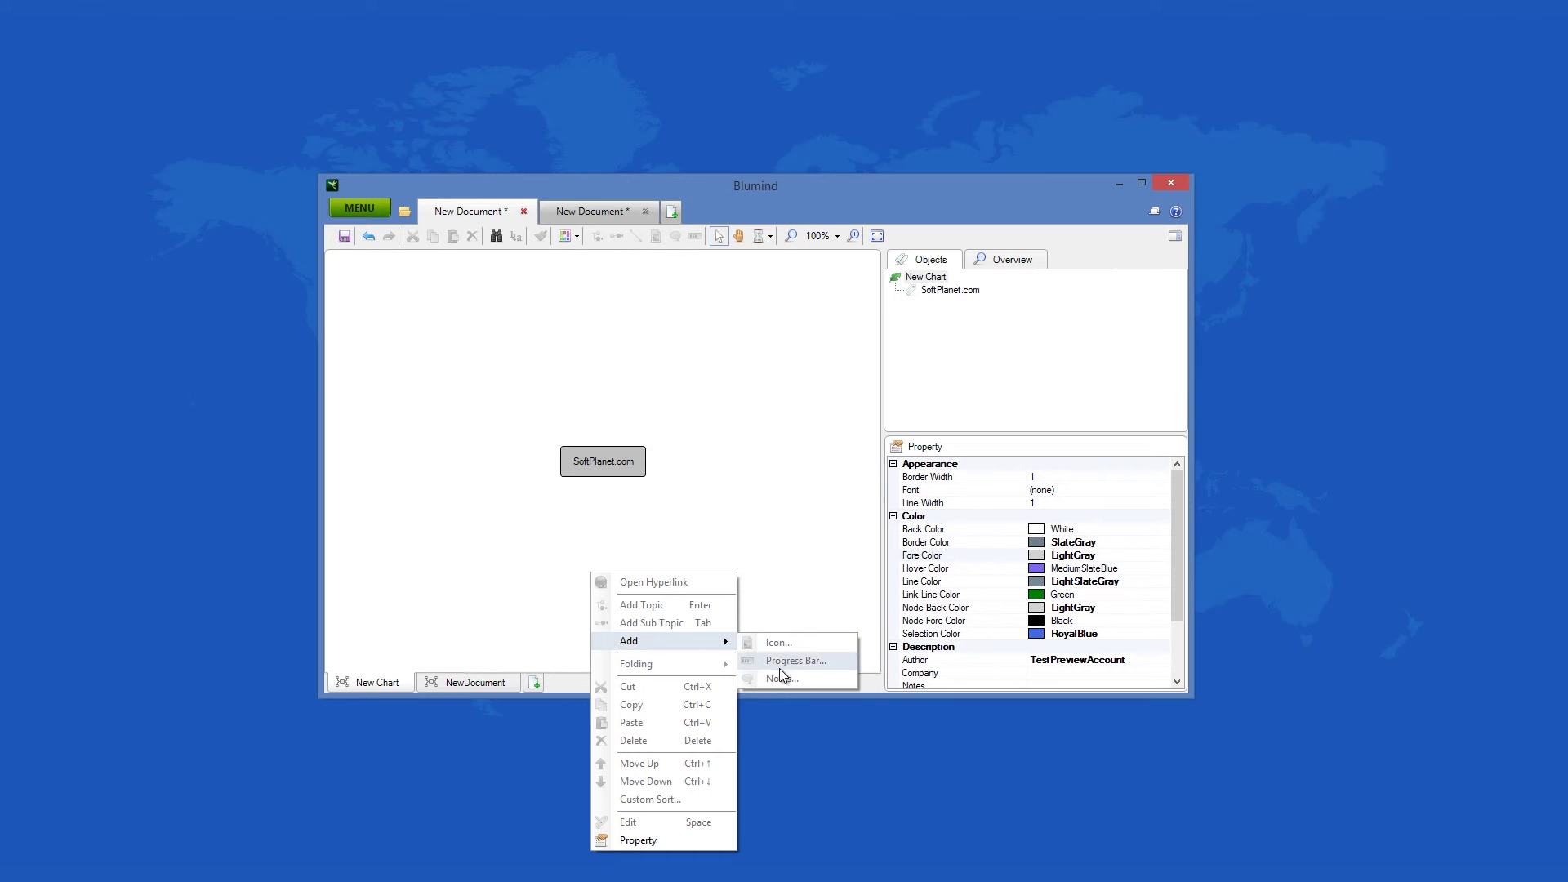
Use SoftPlanet.com's Add Sub Topic command to create Sub Topic 2 beside it.
left_click(588, 449)
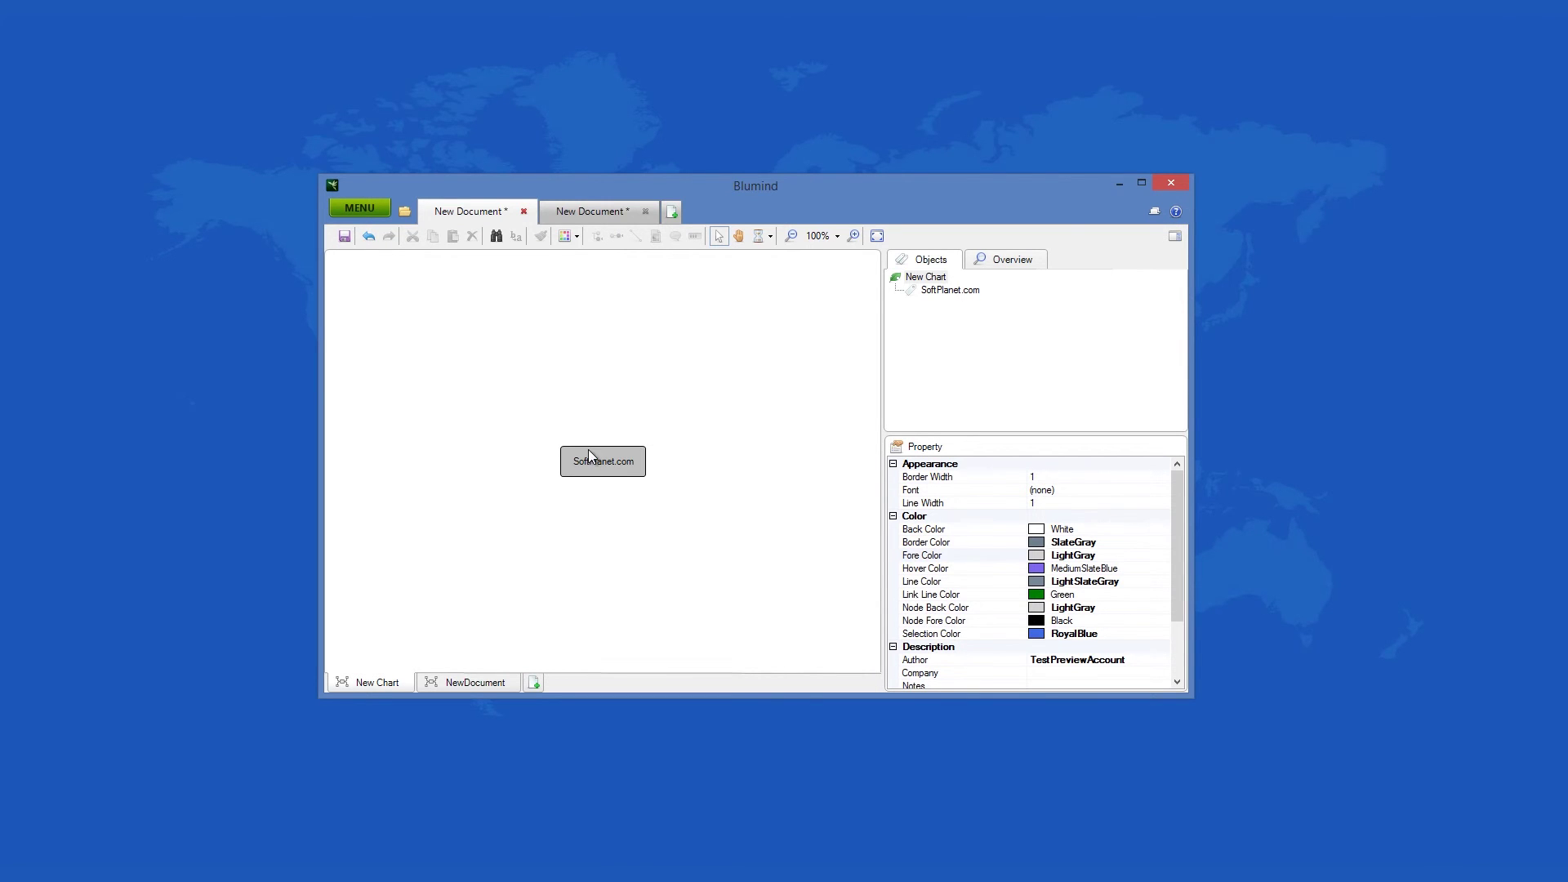
right_click(589, 450)
left_click(657, 500)
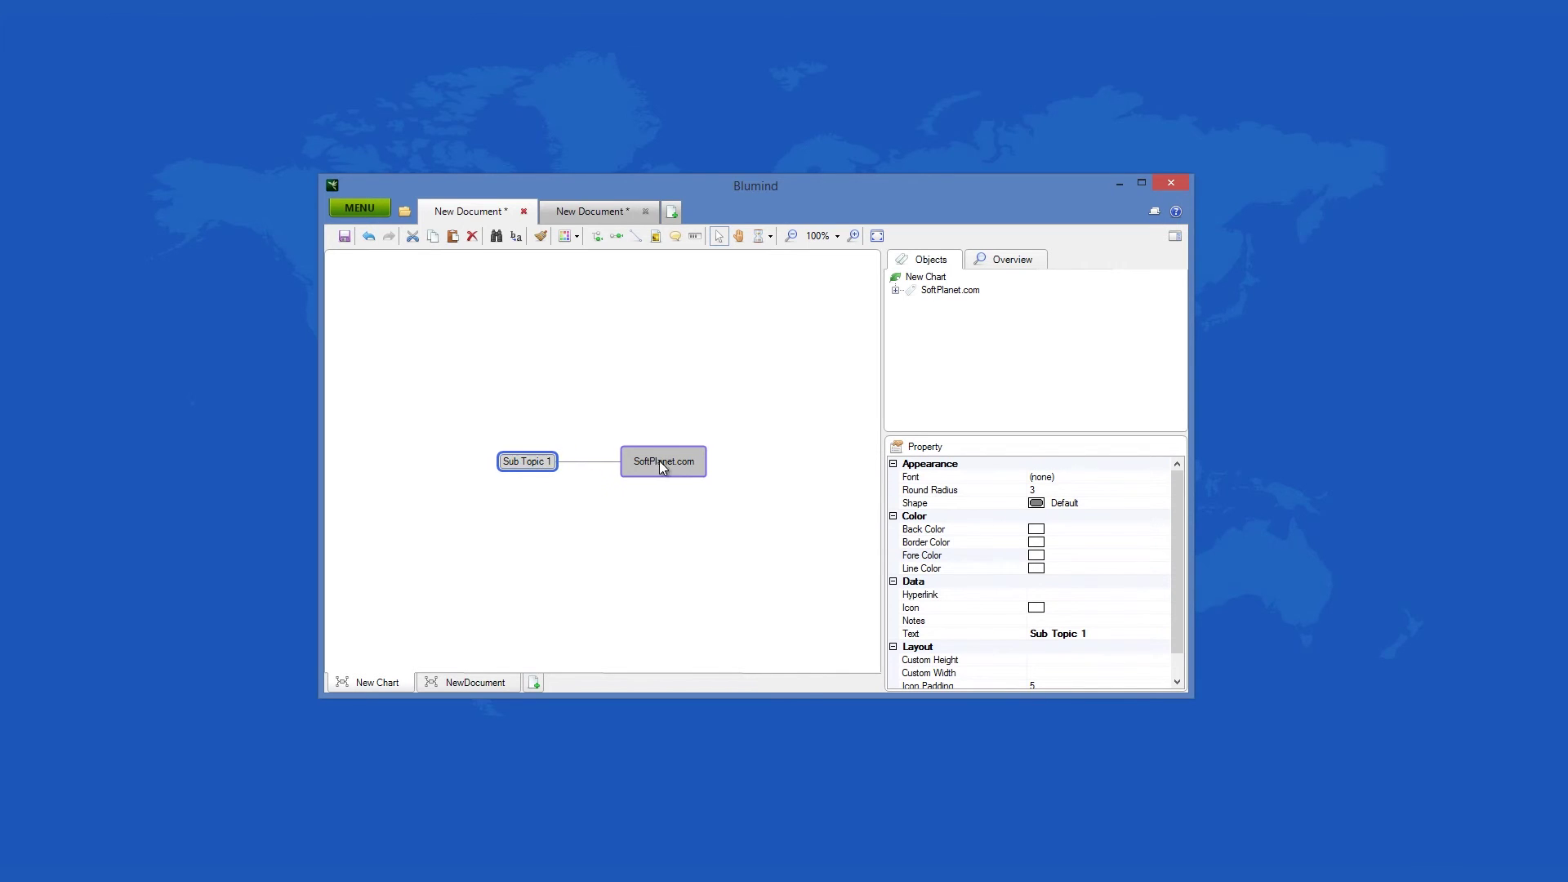
right_click(657, 461)
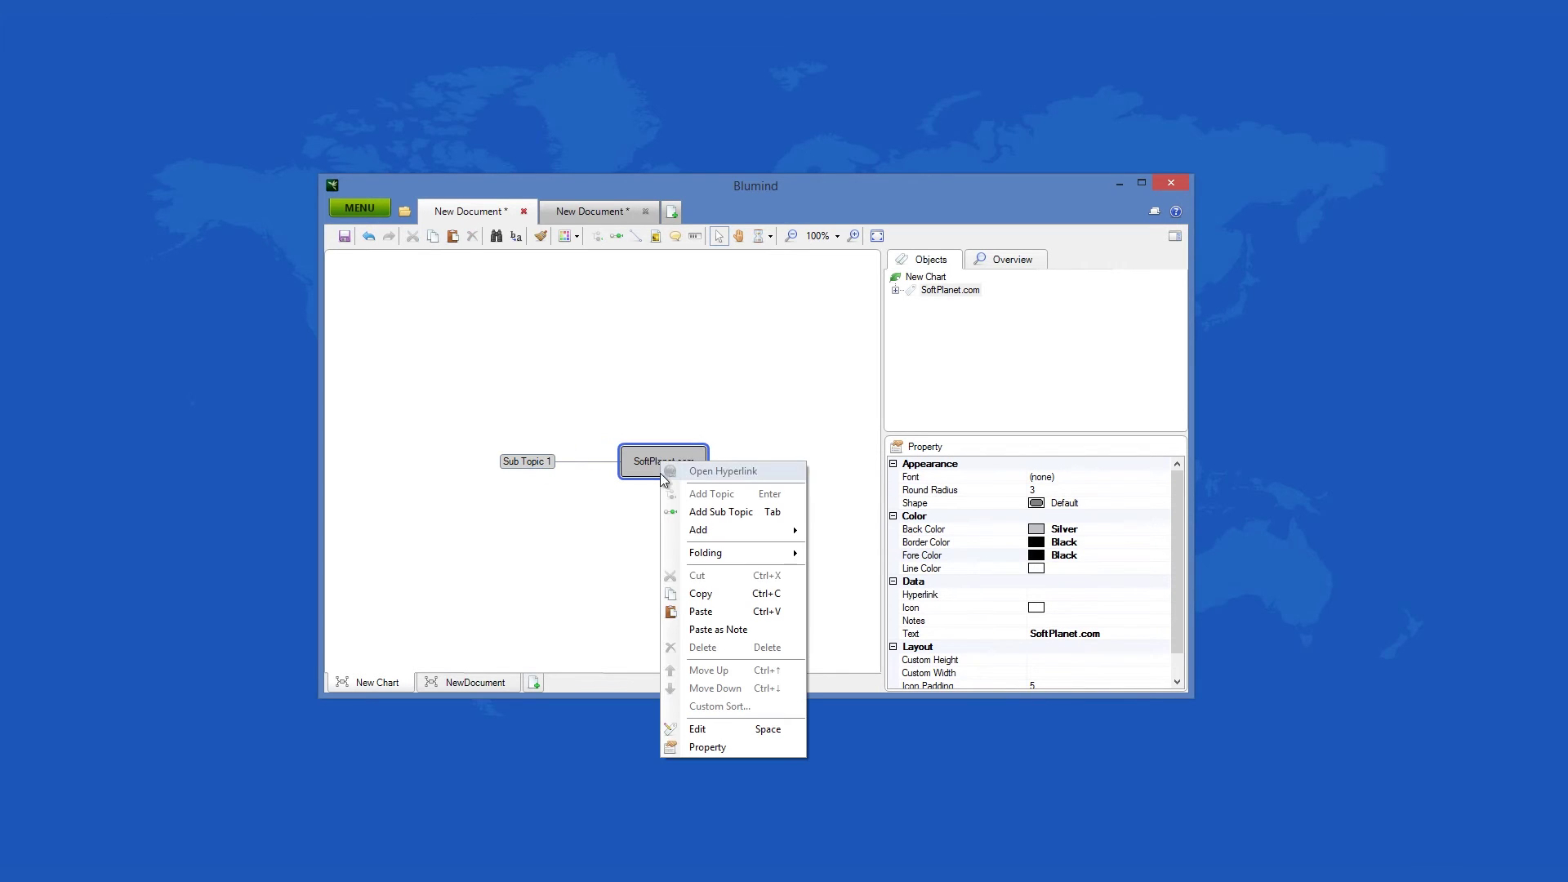
left_click(690, 515)
left_click(690, 516)
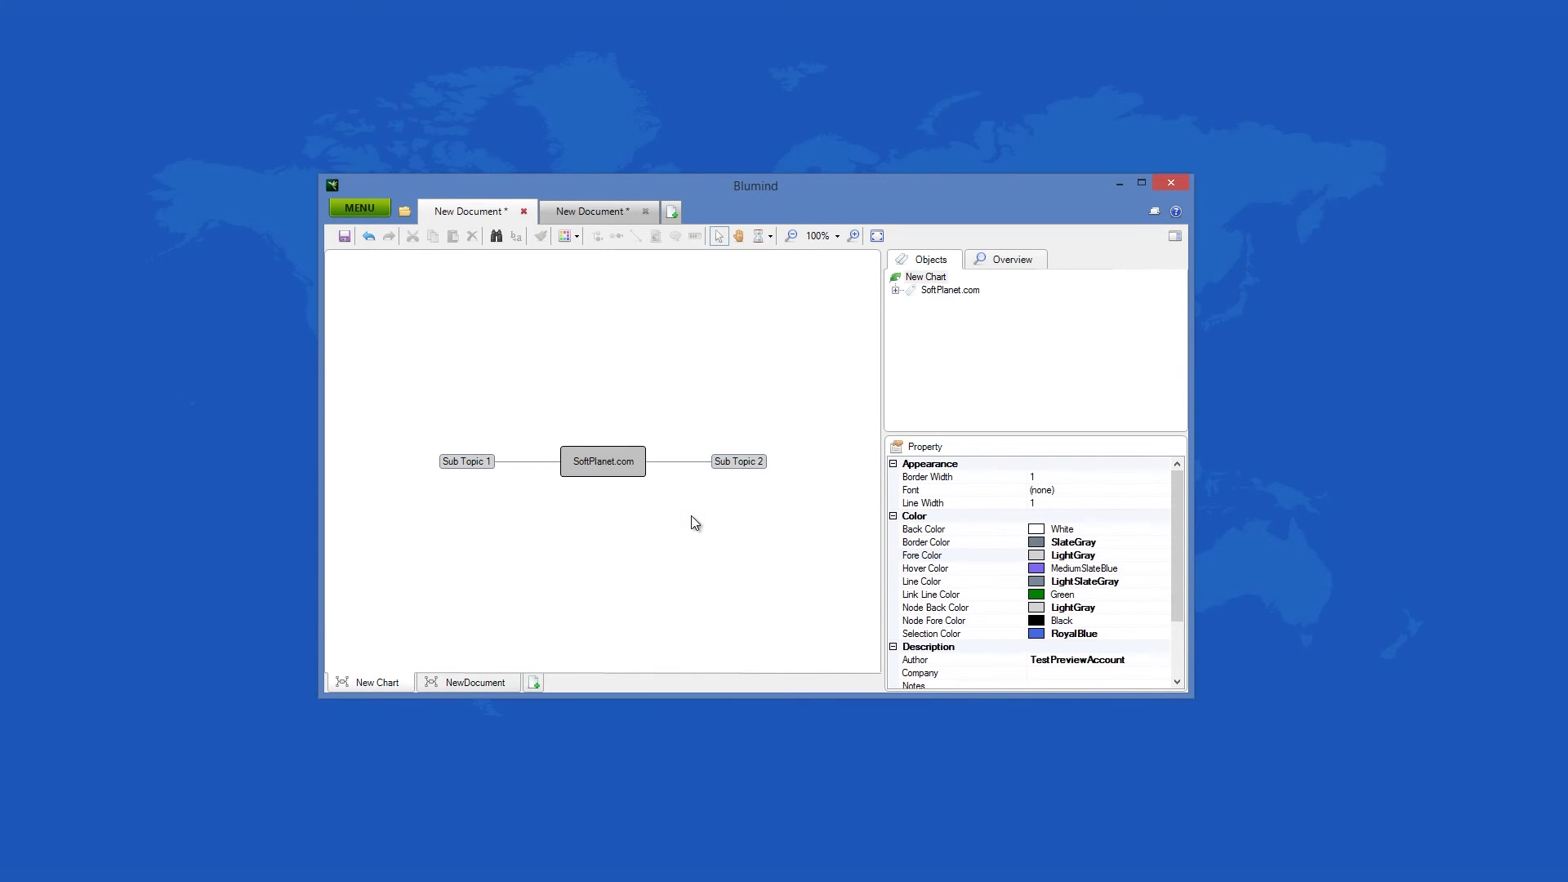
left_click(730, 465)
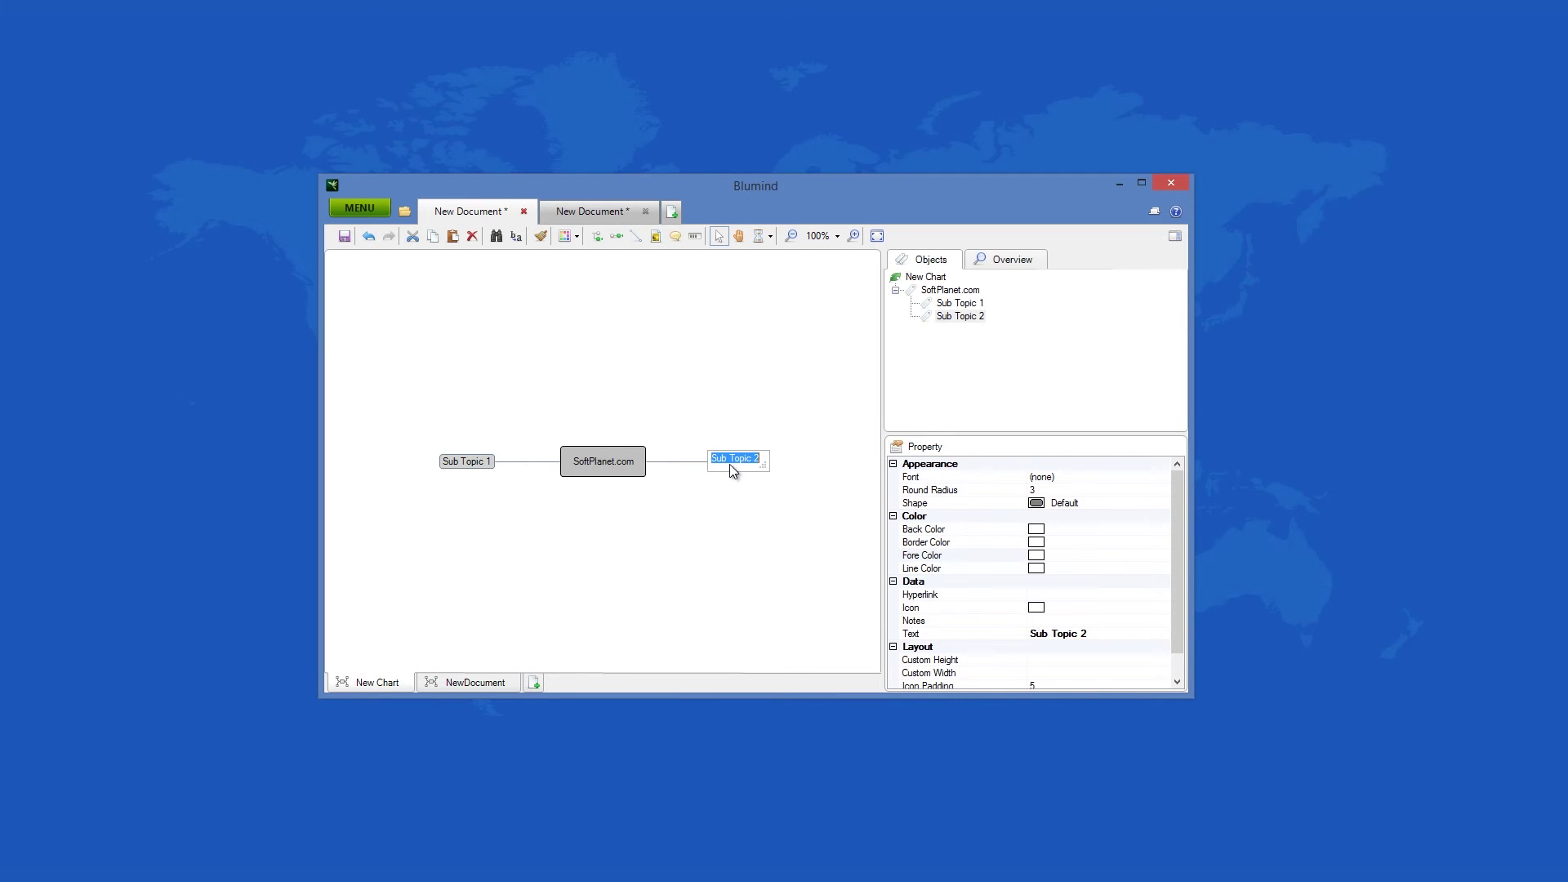
left_click(761, 507)
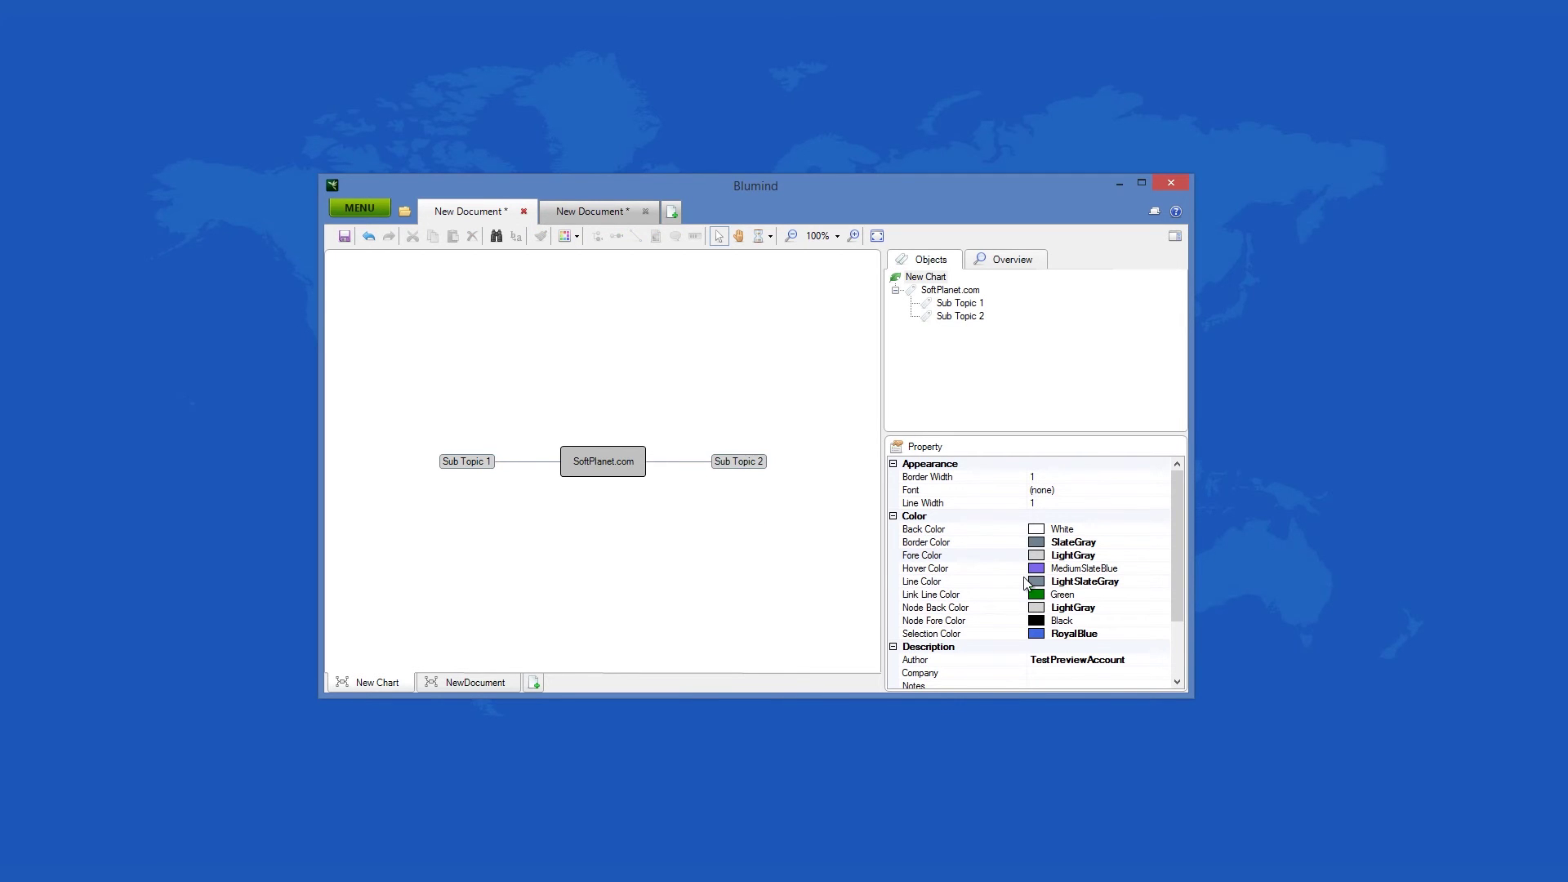
left_click(945, 546)
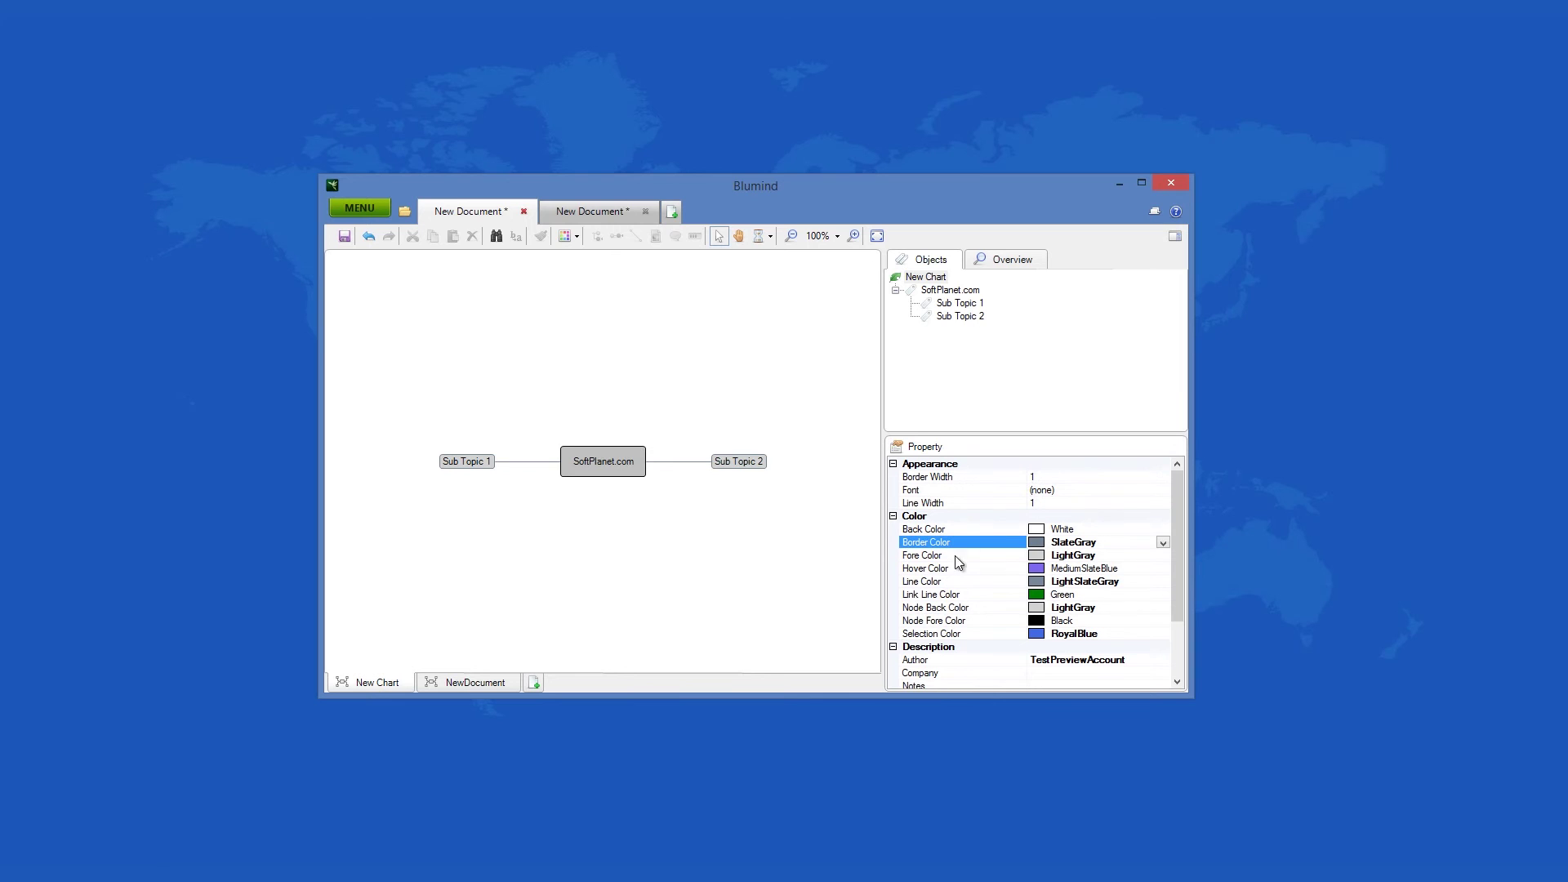
left_click(1036, 625)
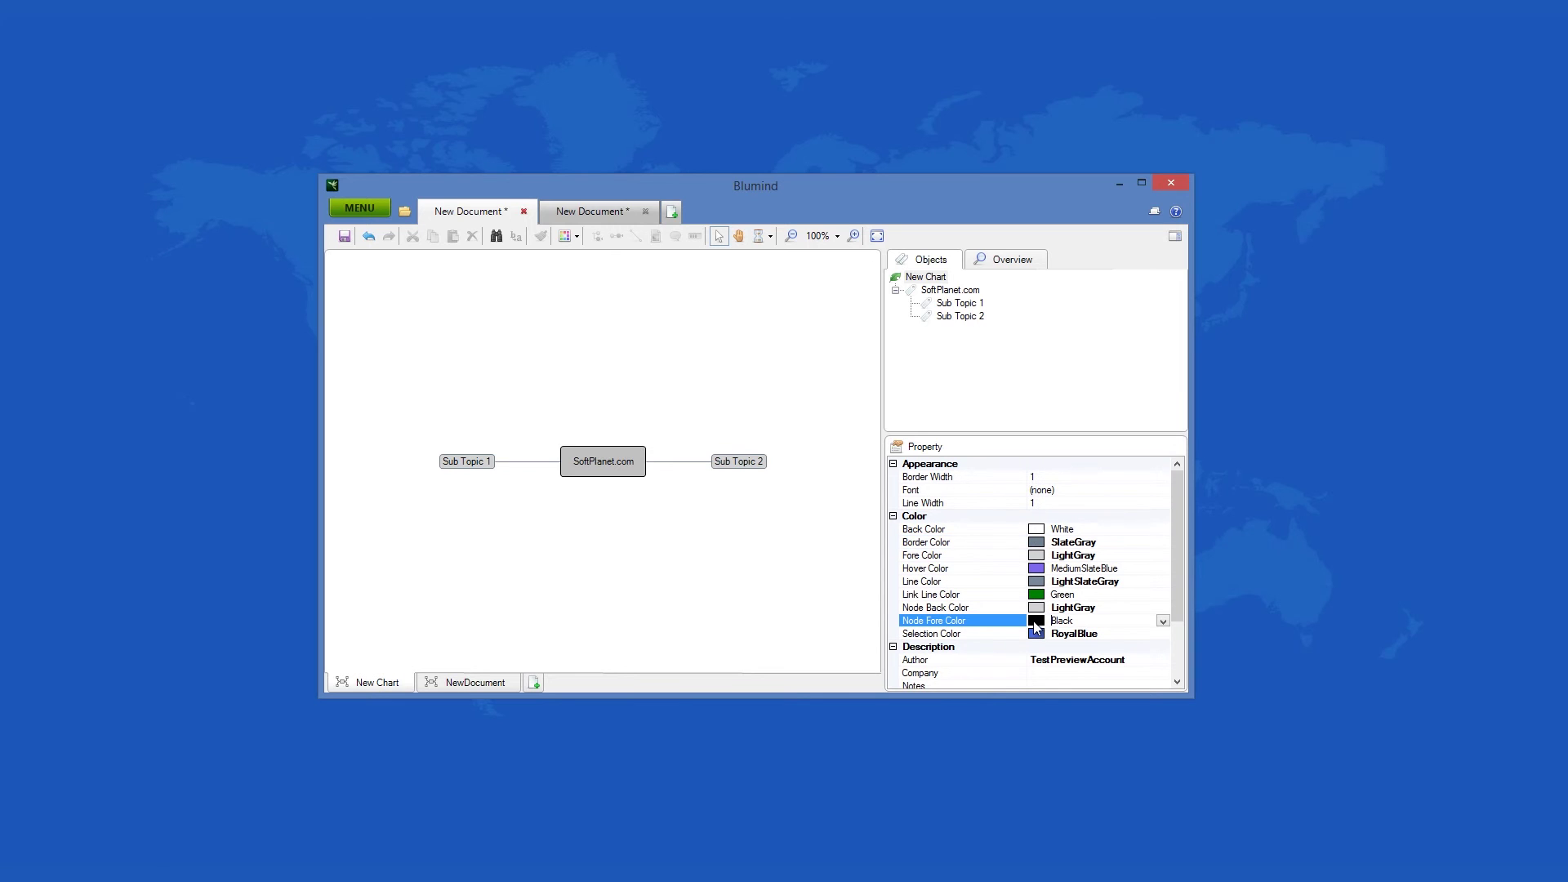
left_click(1058, 635)
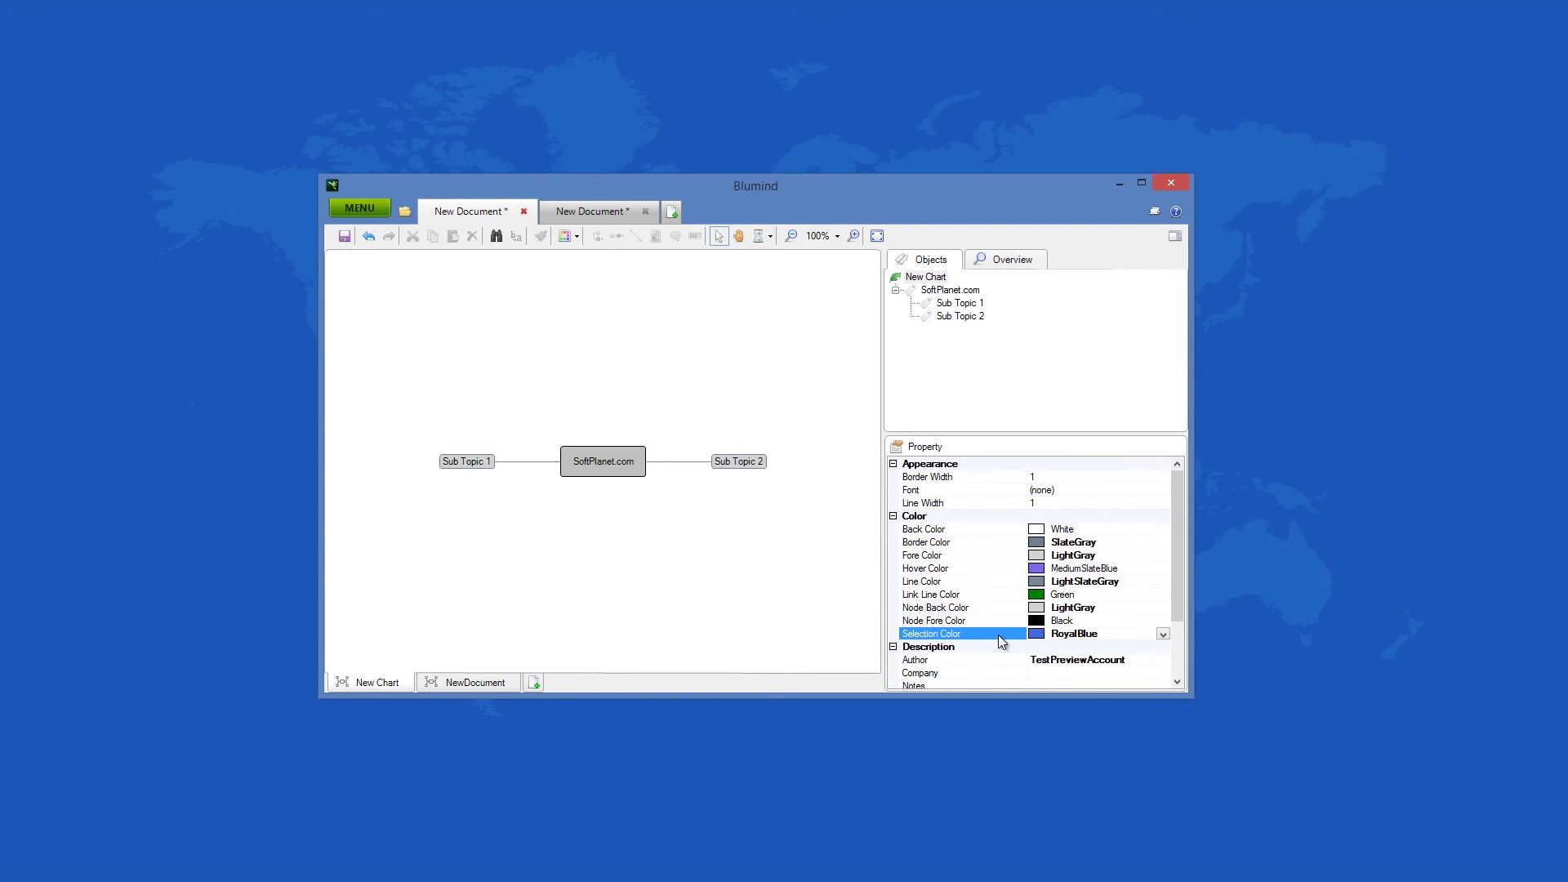
left_click(570, 612)
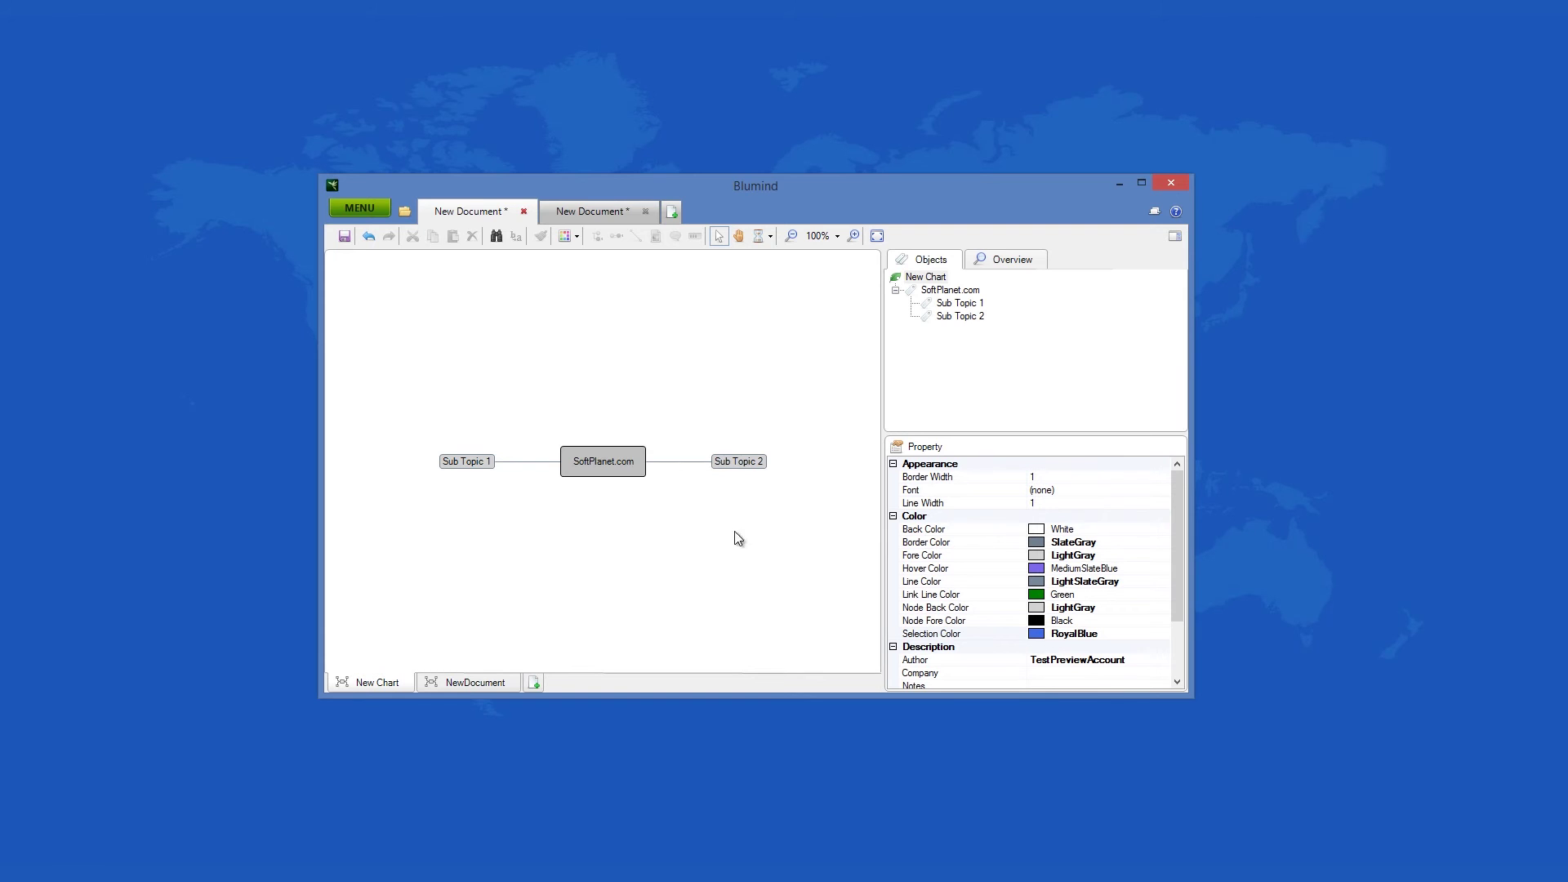
left_click(1035, 261)
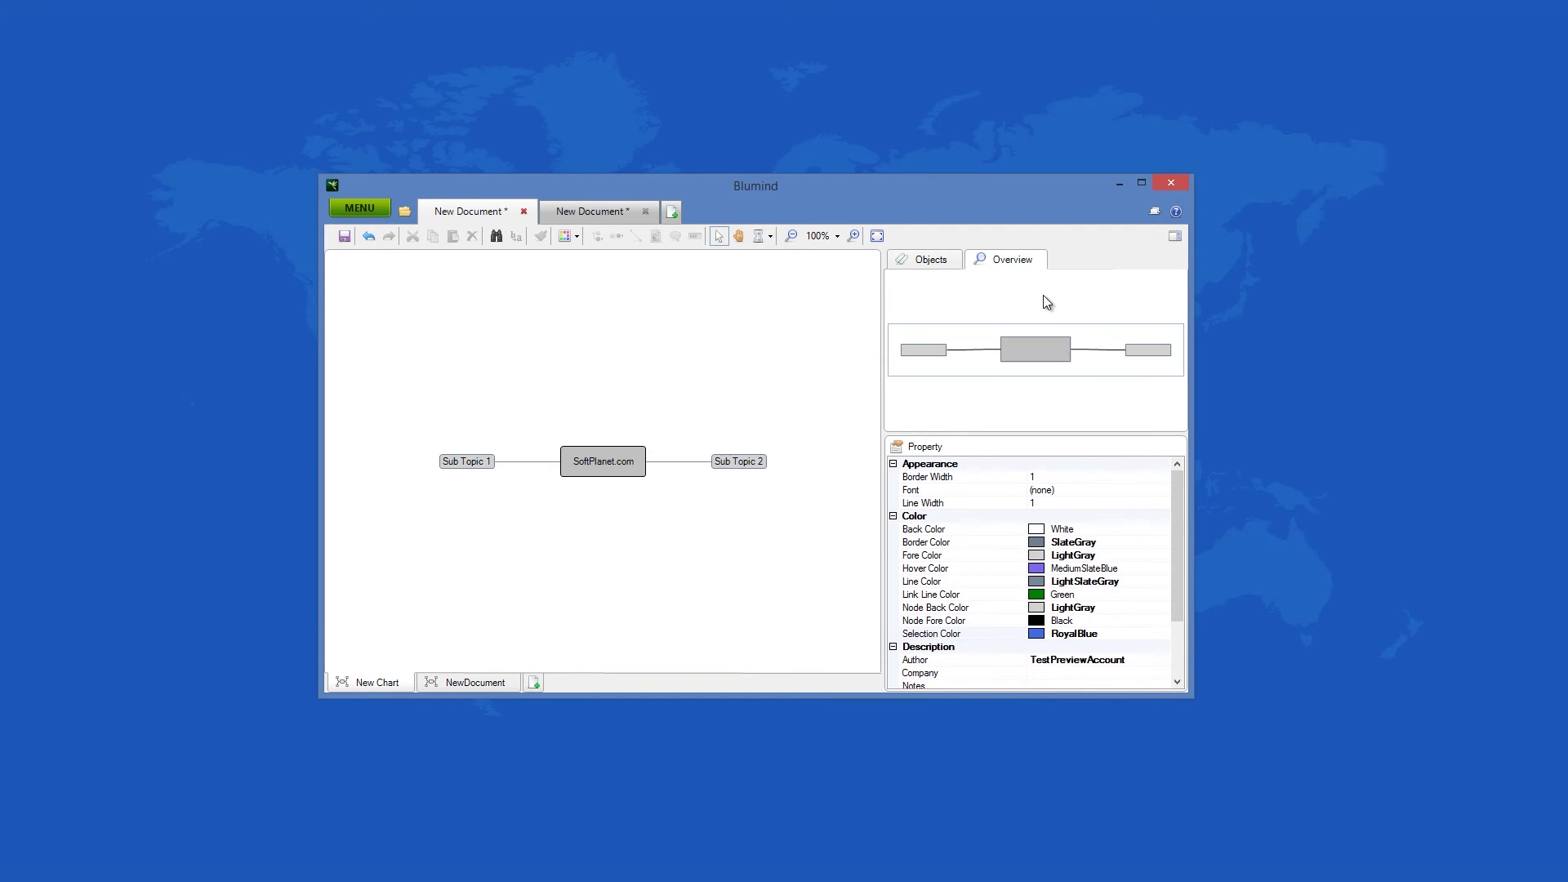
left_click(951, 261)
left_click(964, 316)
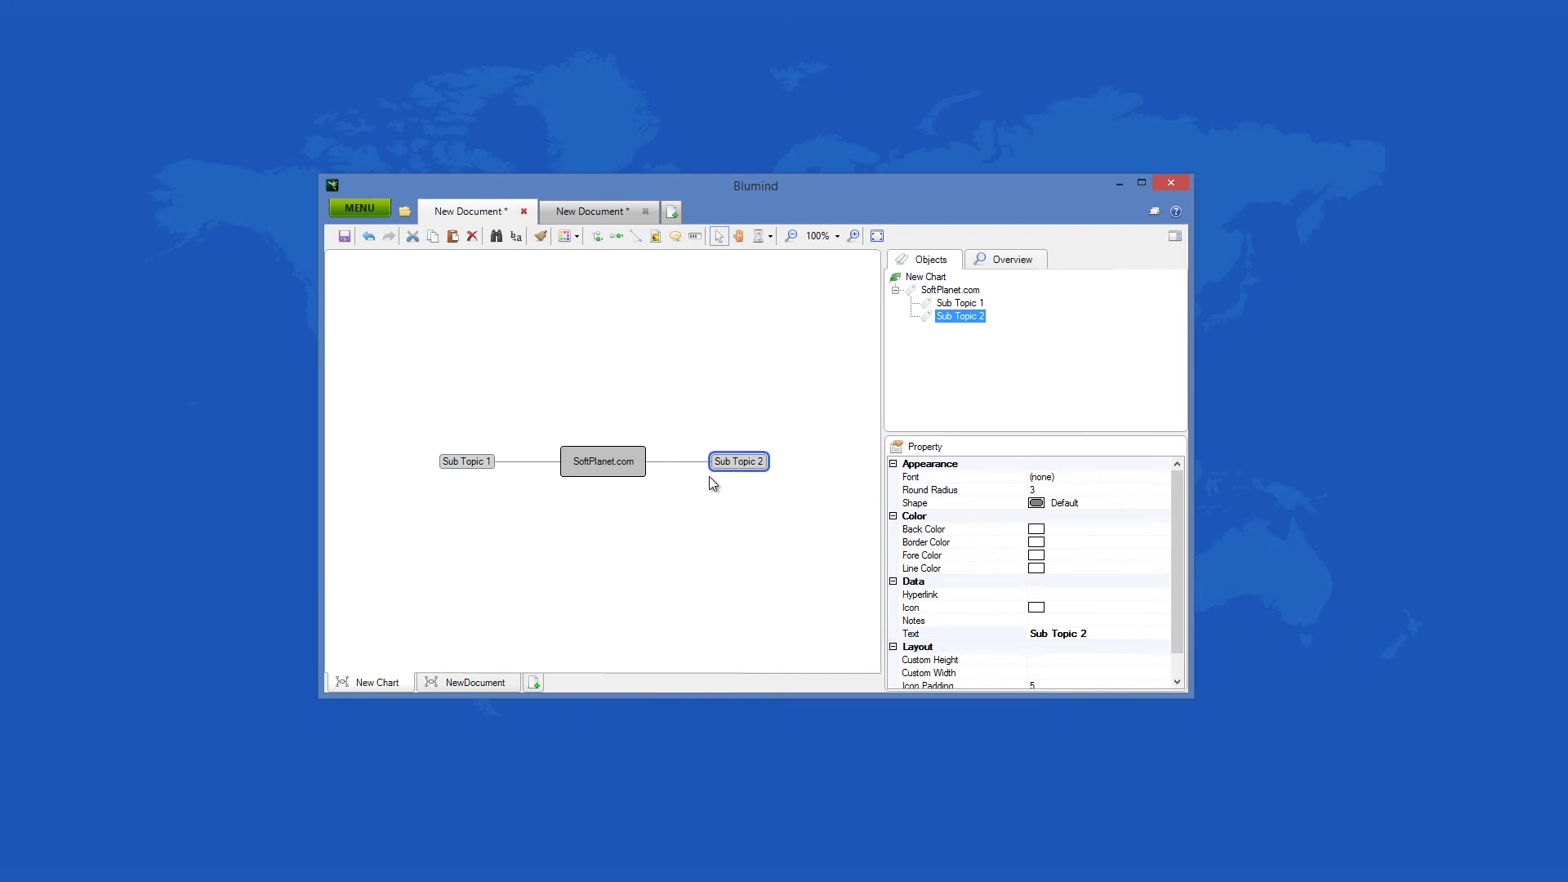
left_click(637, 236)
Link Sub Topic 2 to SoftPlanet.com and bend the dotted link into a curve below them.
left_click(637, 469)
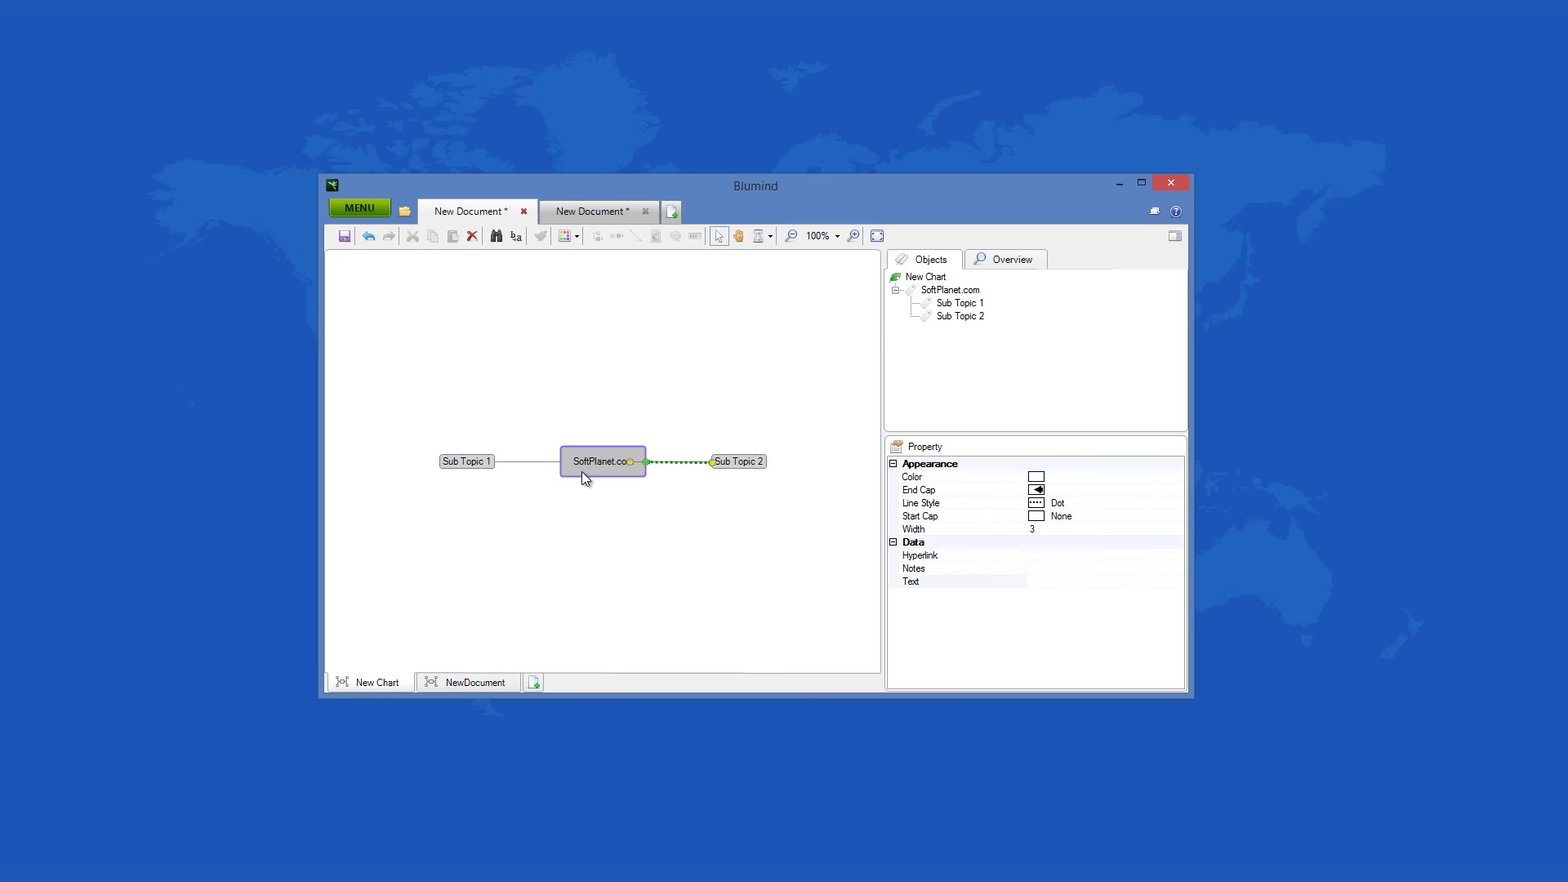
left_click_drag(625, 462, 521, 570)
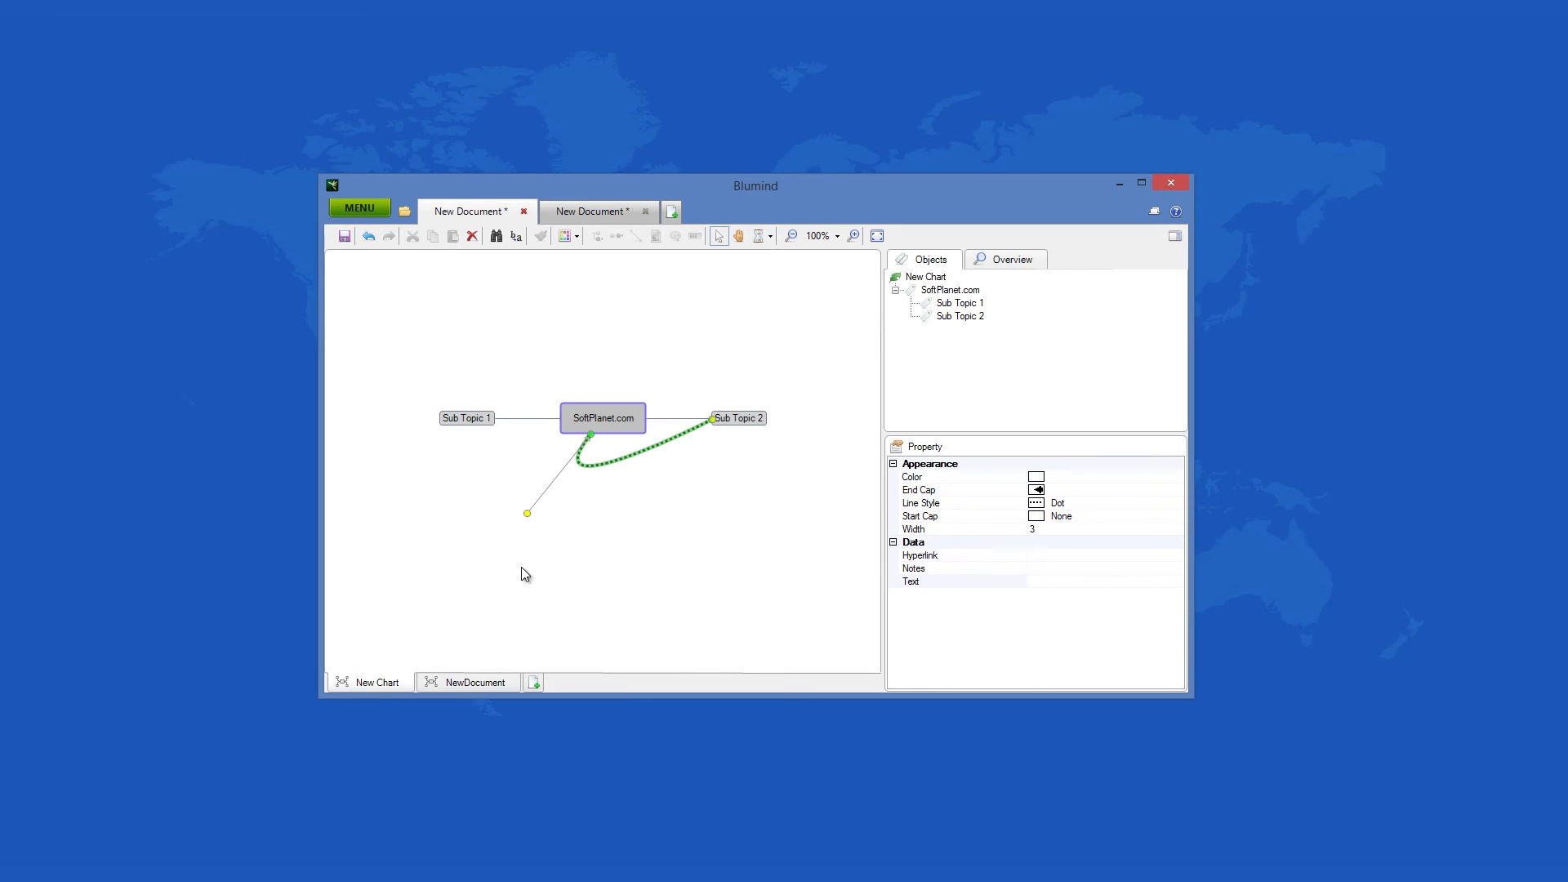
left_click(610, 574)
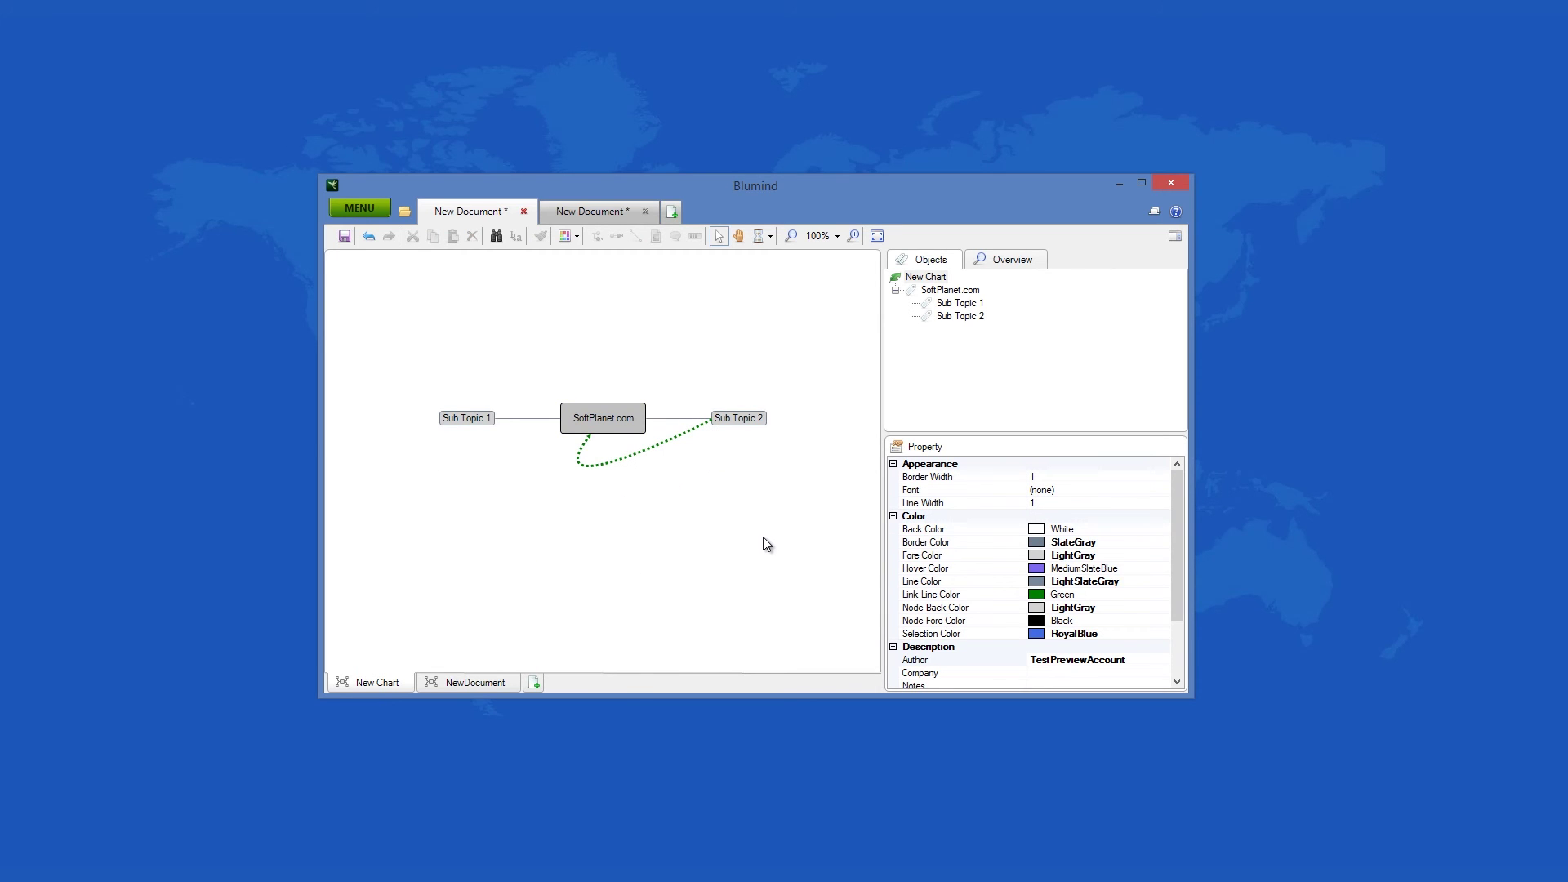
Preview the System theme's colour settings in the Themes Manager, then close it unchanged.
left_click(577, 236)
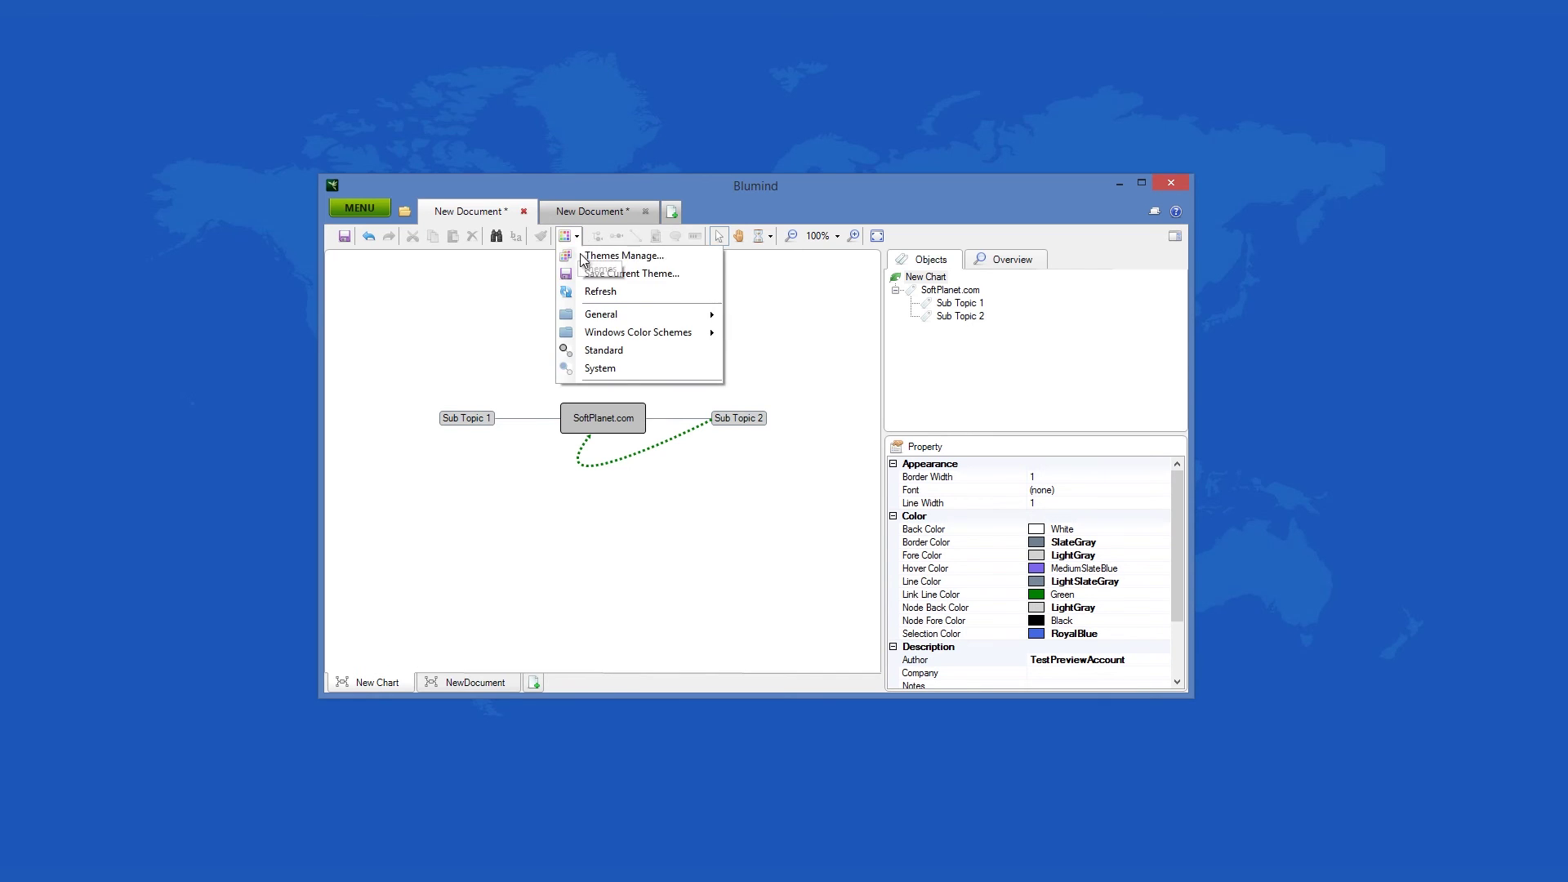
left_click(624, 254)
left_click(569, 373)
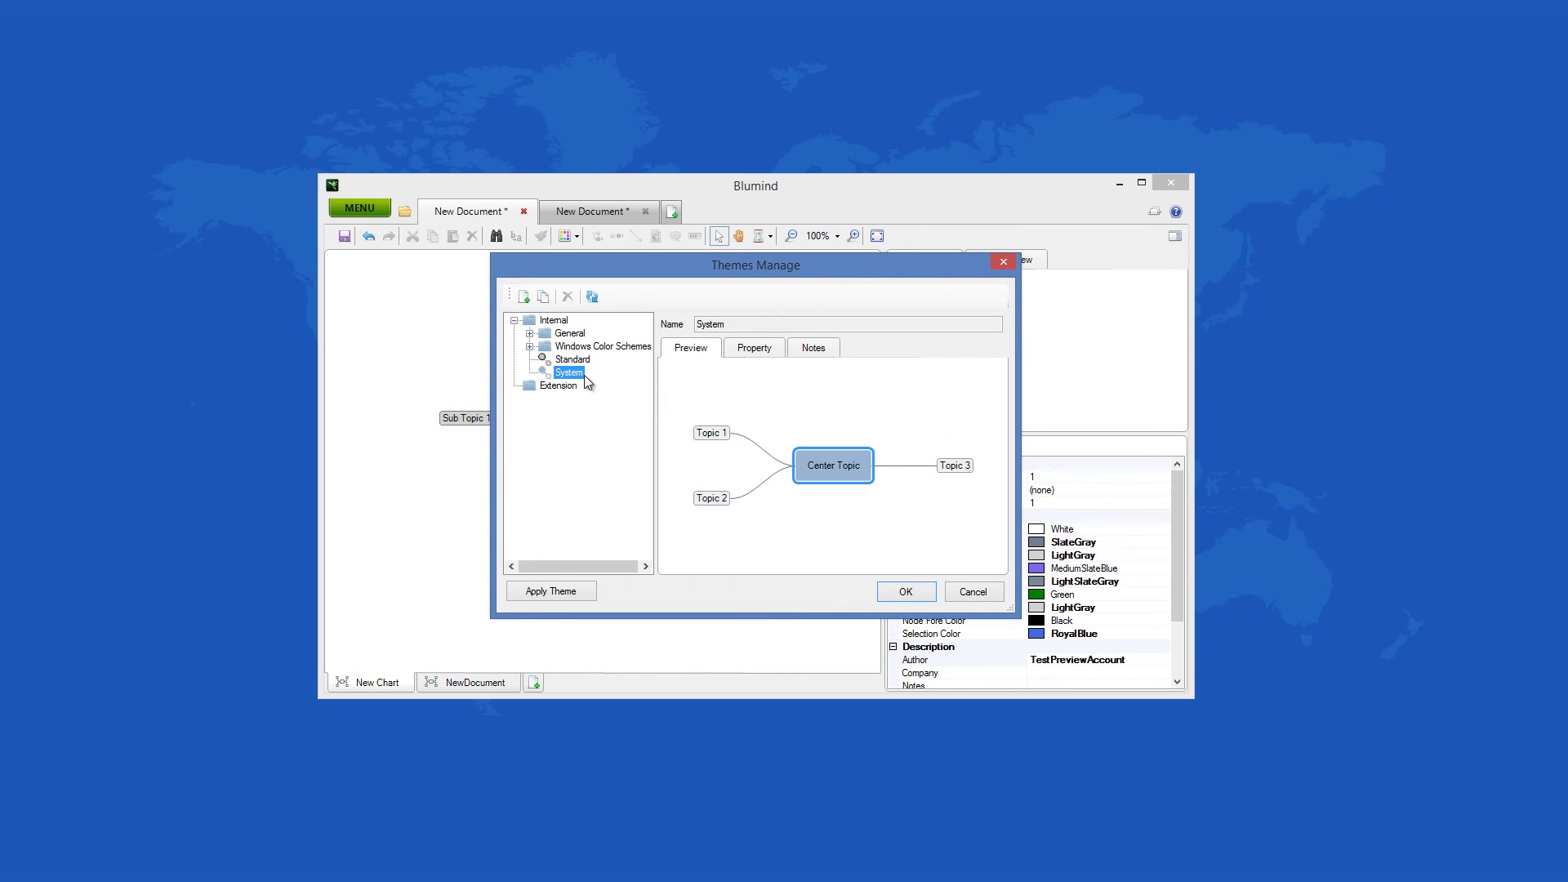
left_click(754, 348)
left_click(904, 591)
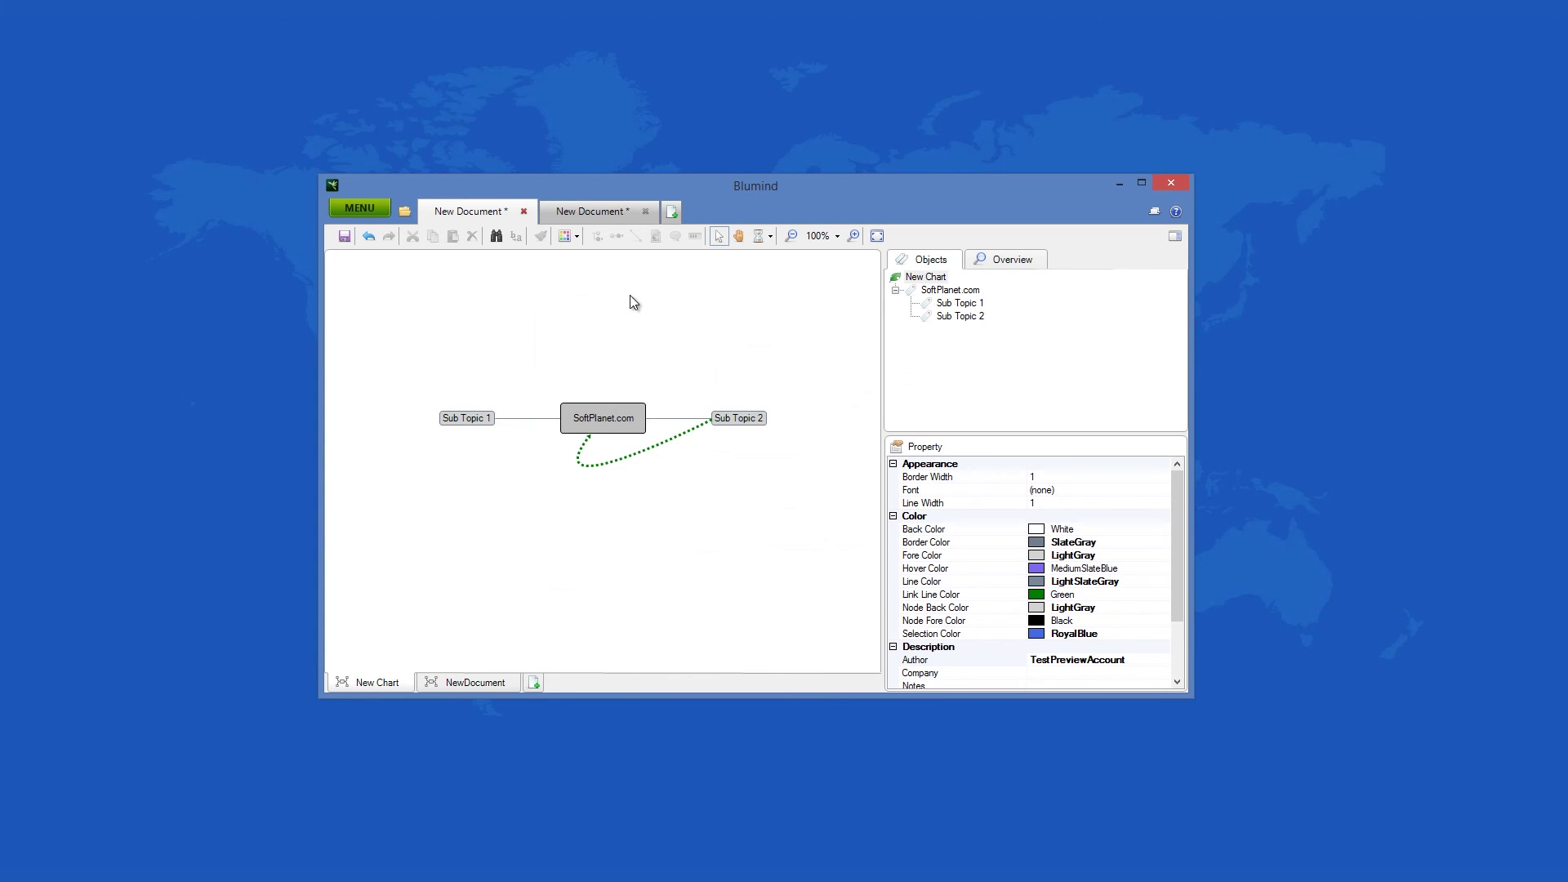
Apply the Windows Color Schemes theme to the chart from the Themes Manager and confirm.
left_click(566, 237)
left_click(592, 266)
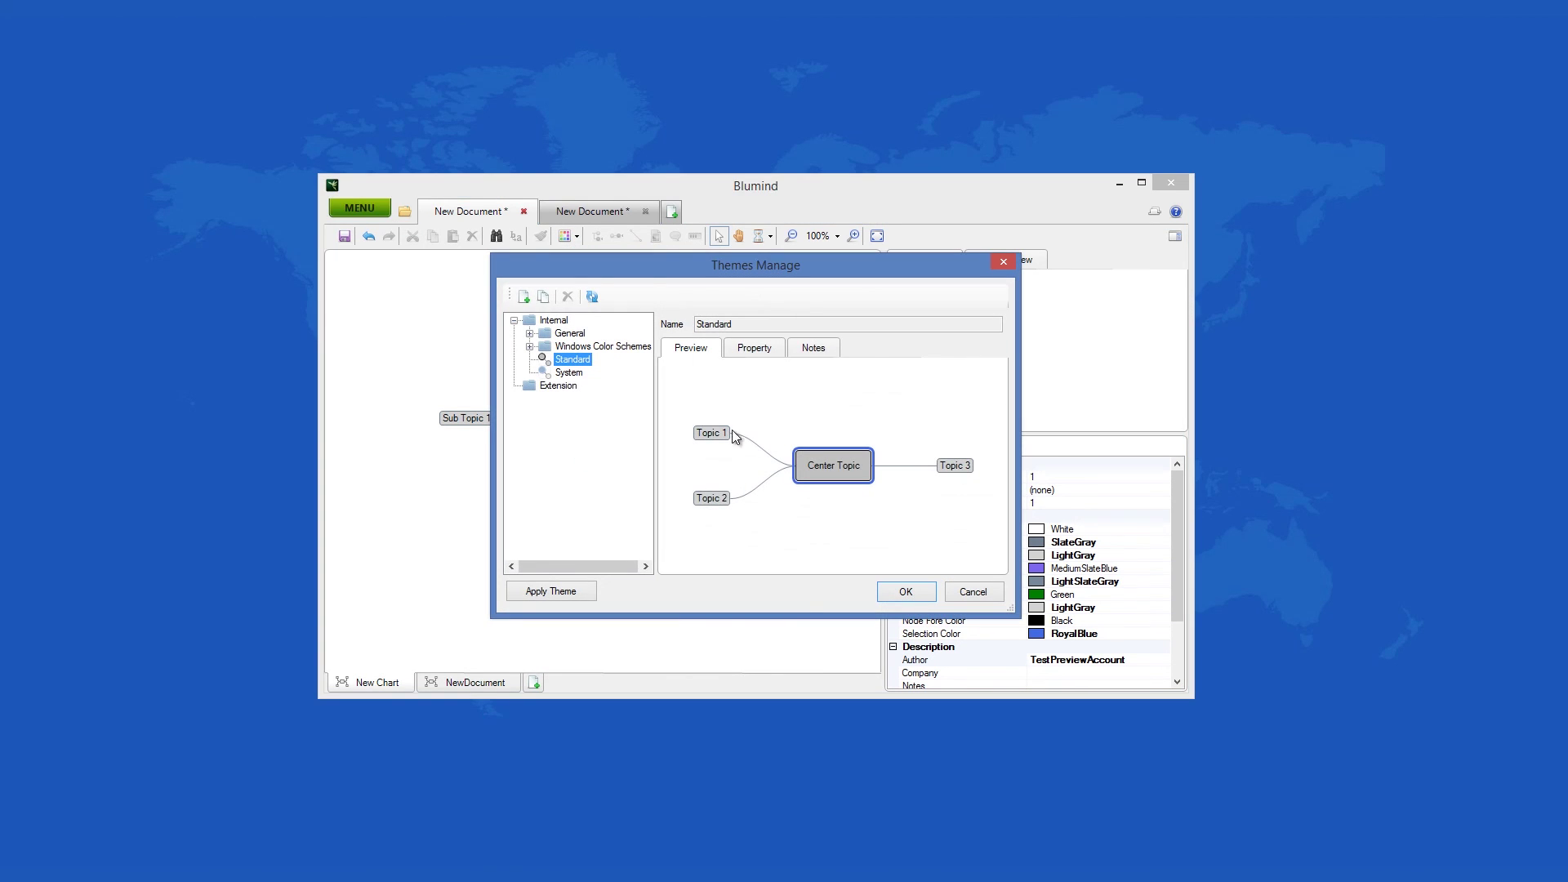
left_click(582, 373)
left_click(573, 345)
left_click(737, 348)
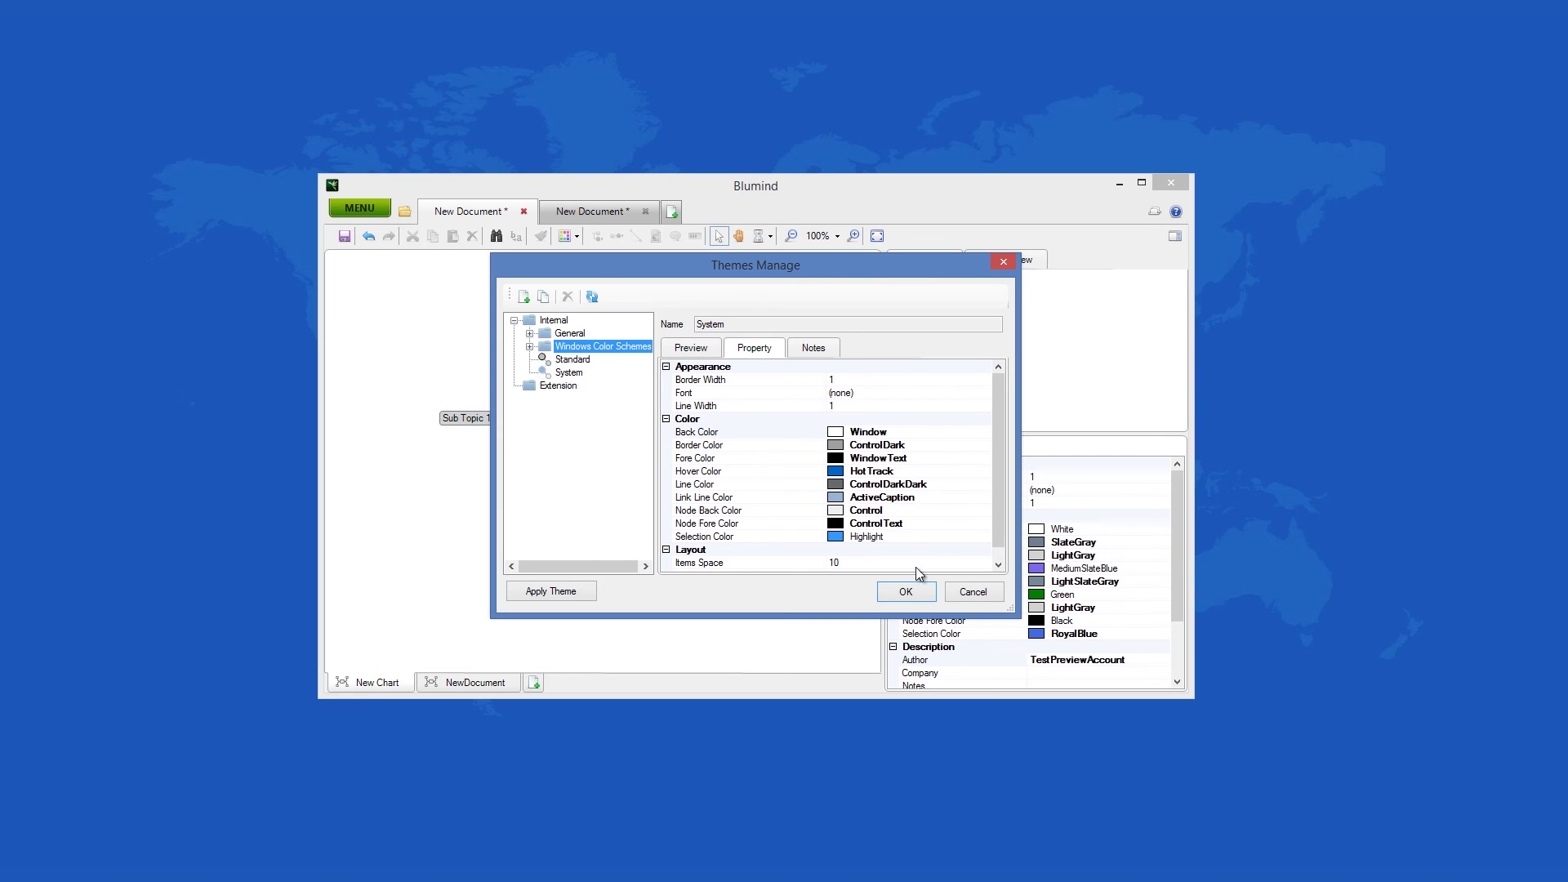
left_click(577, 590)
left_click(897, 591)
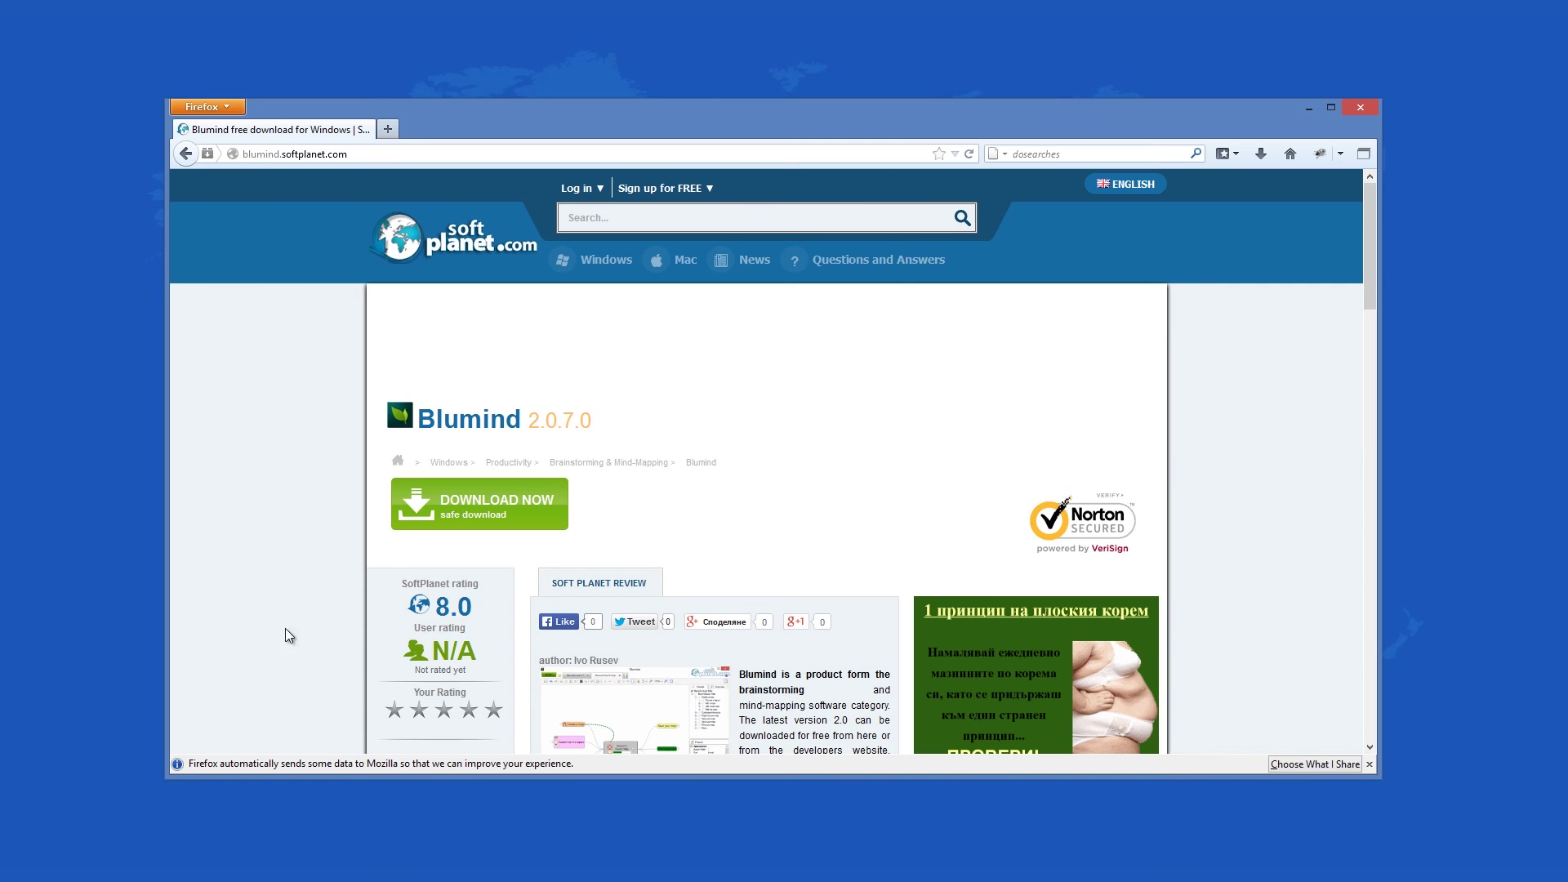
scroll(286, 482, "down", 8)
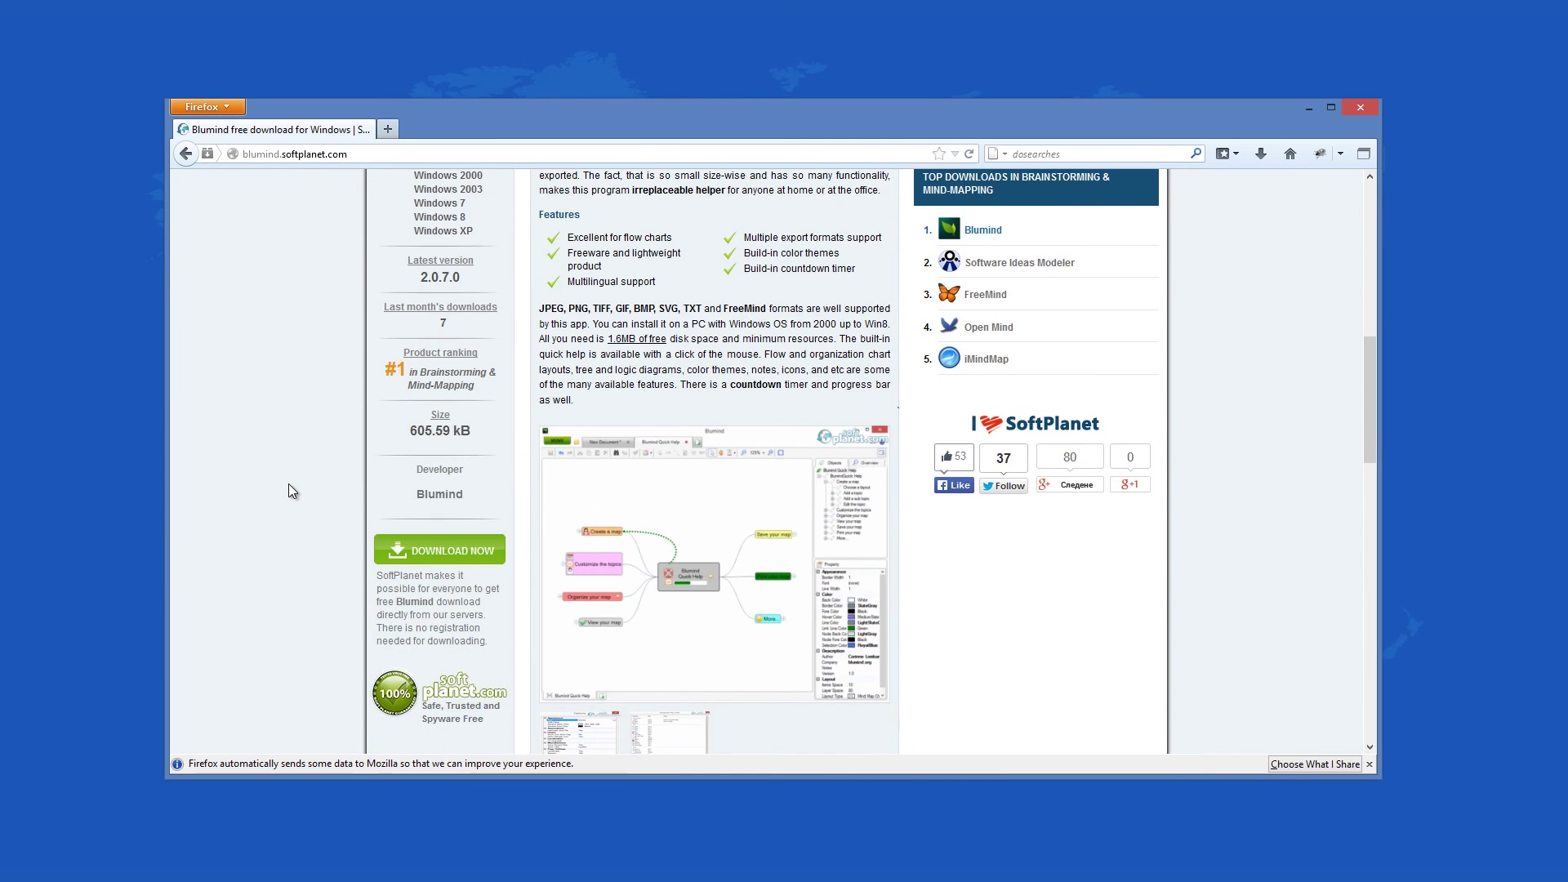
Scroll the SoftPlanet Blumind page up to the review and back down to Features.
scroll(294, 482, "up", 8)
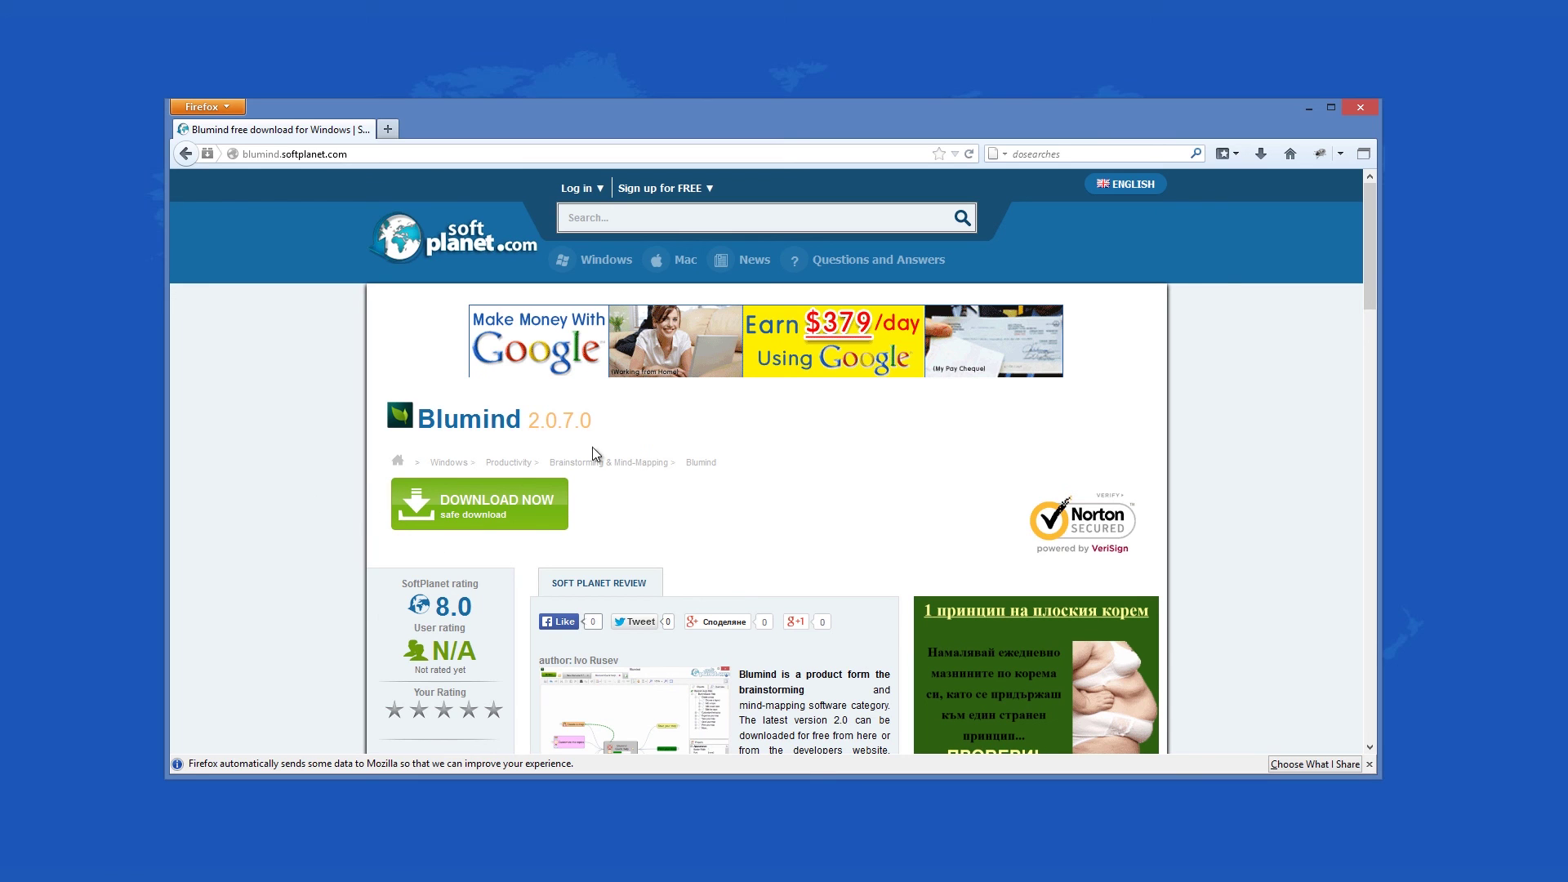
scroll(300, 501, "down", 6)
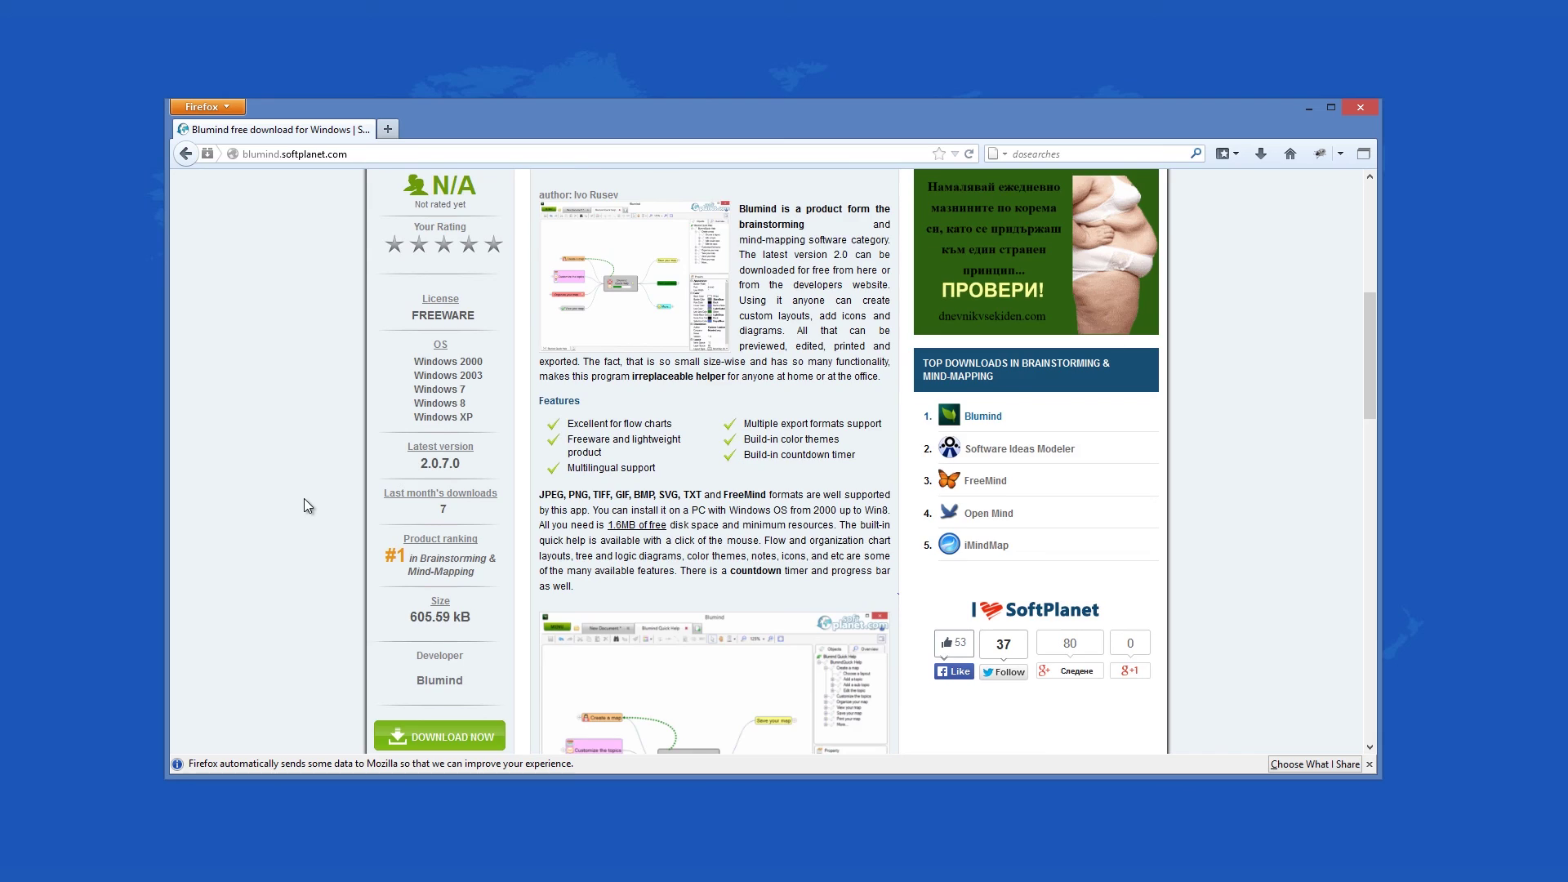